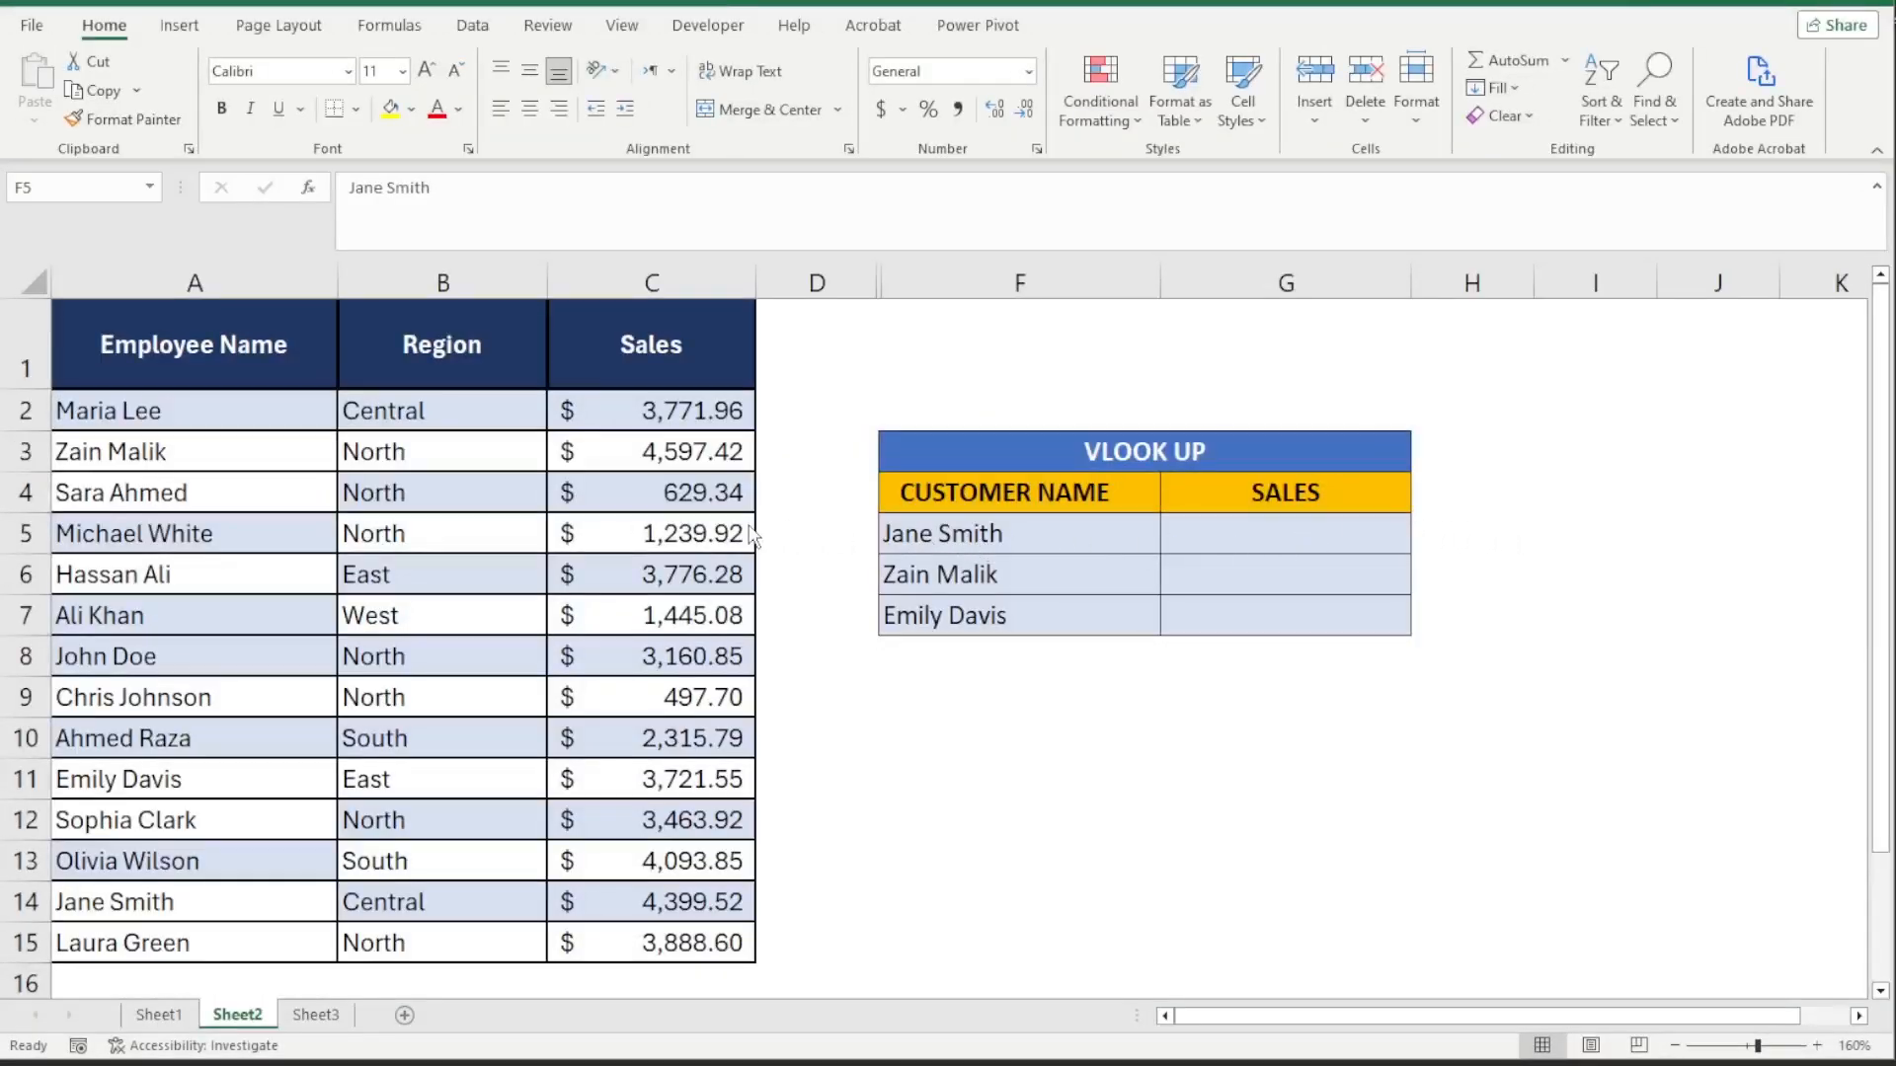
# - Examine the employee sales table in A1:C15, its column headings, and the adjacent VLOOK UP table
pyautogui.click(606, 533)
pyautogui.click(419, 542)
pyautogui.hotkey('ctrl', 'a')
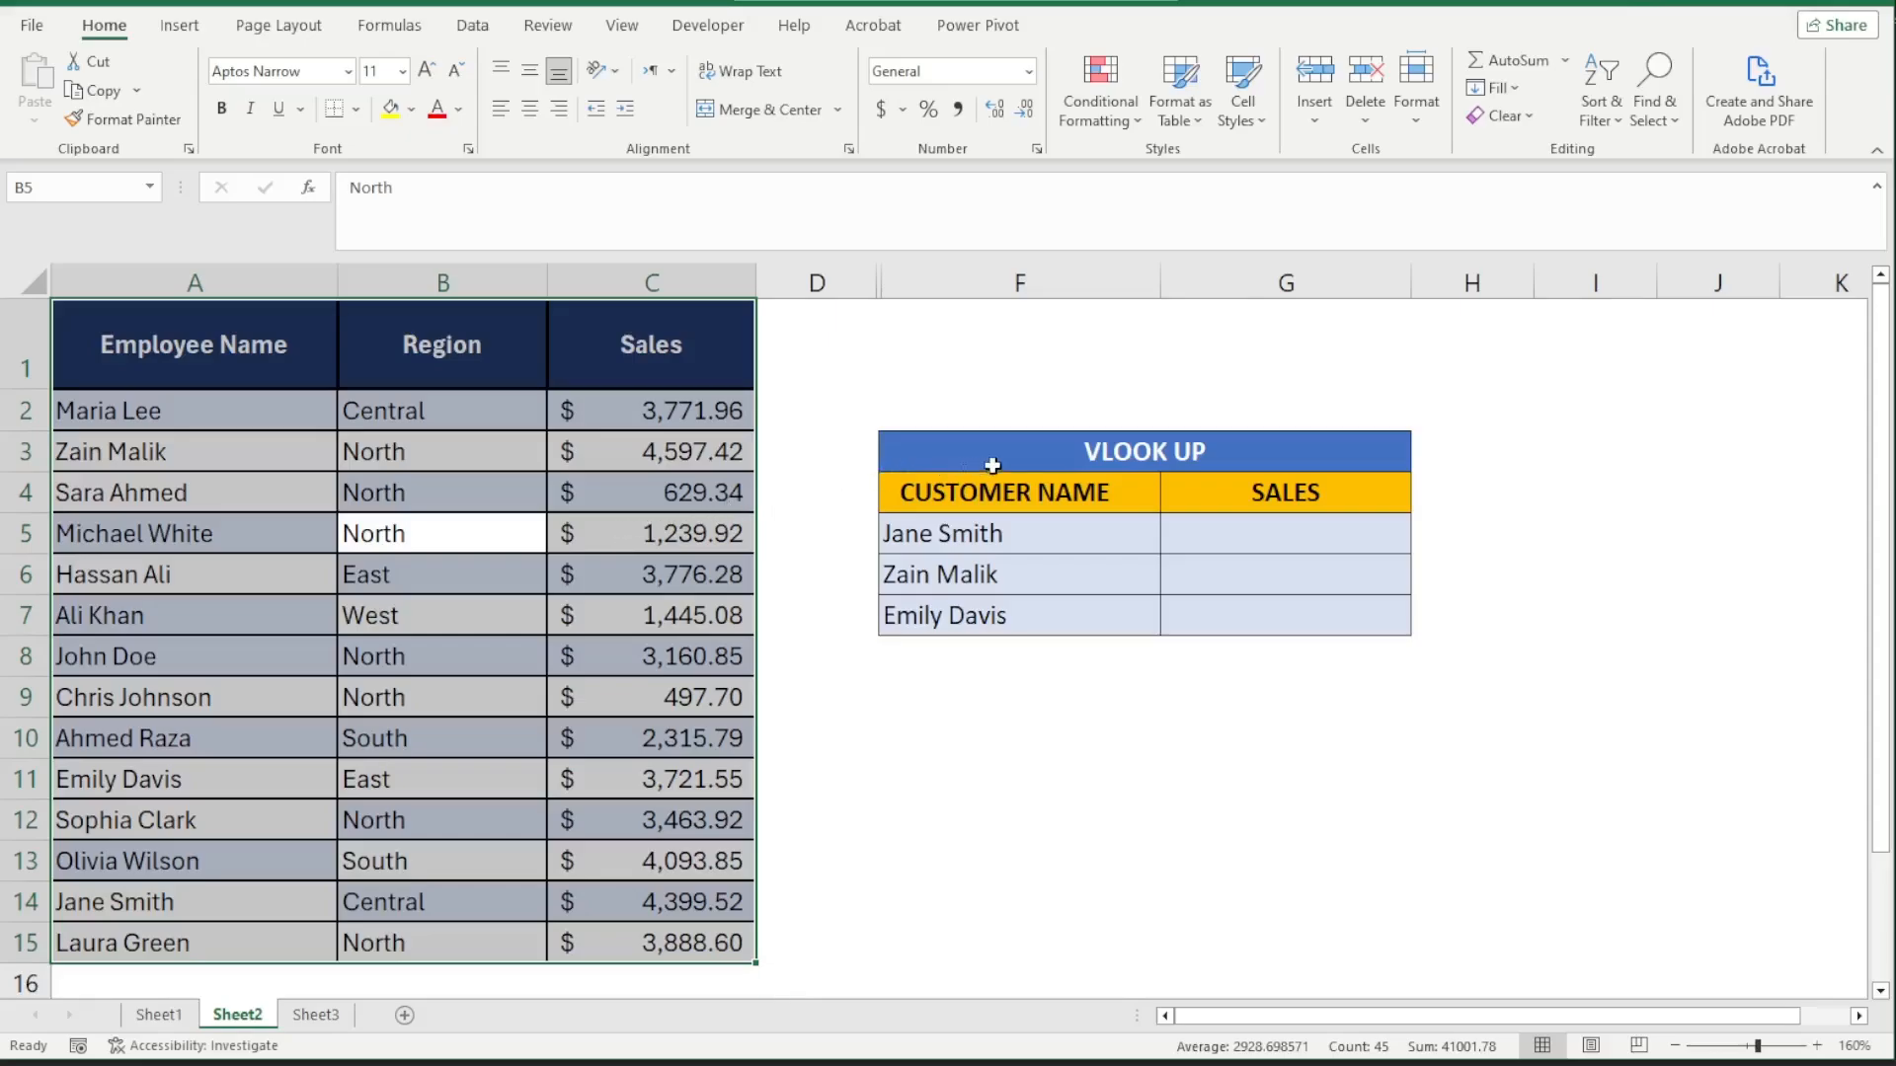
pyautogui.doubleClick(917, 447)
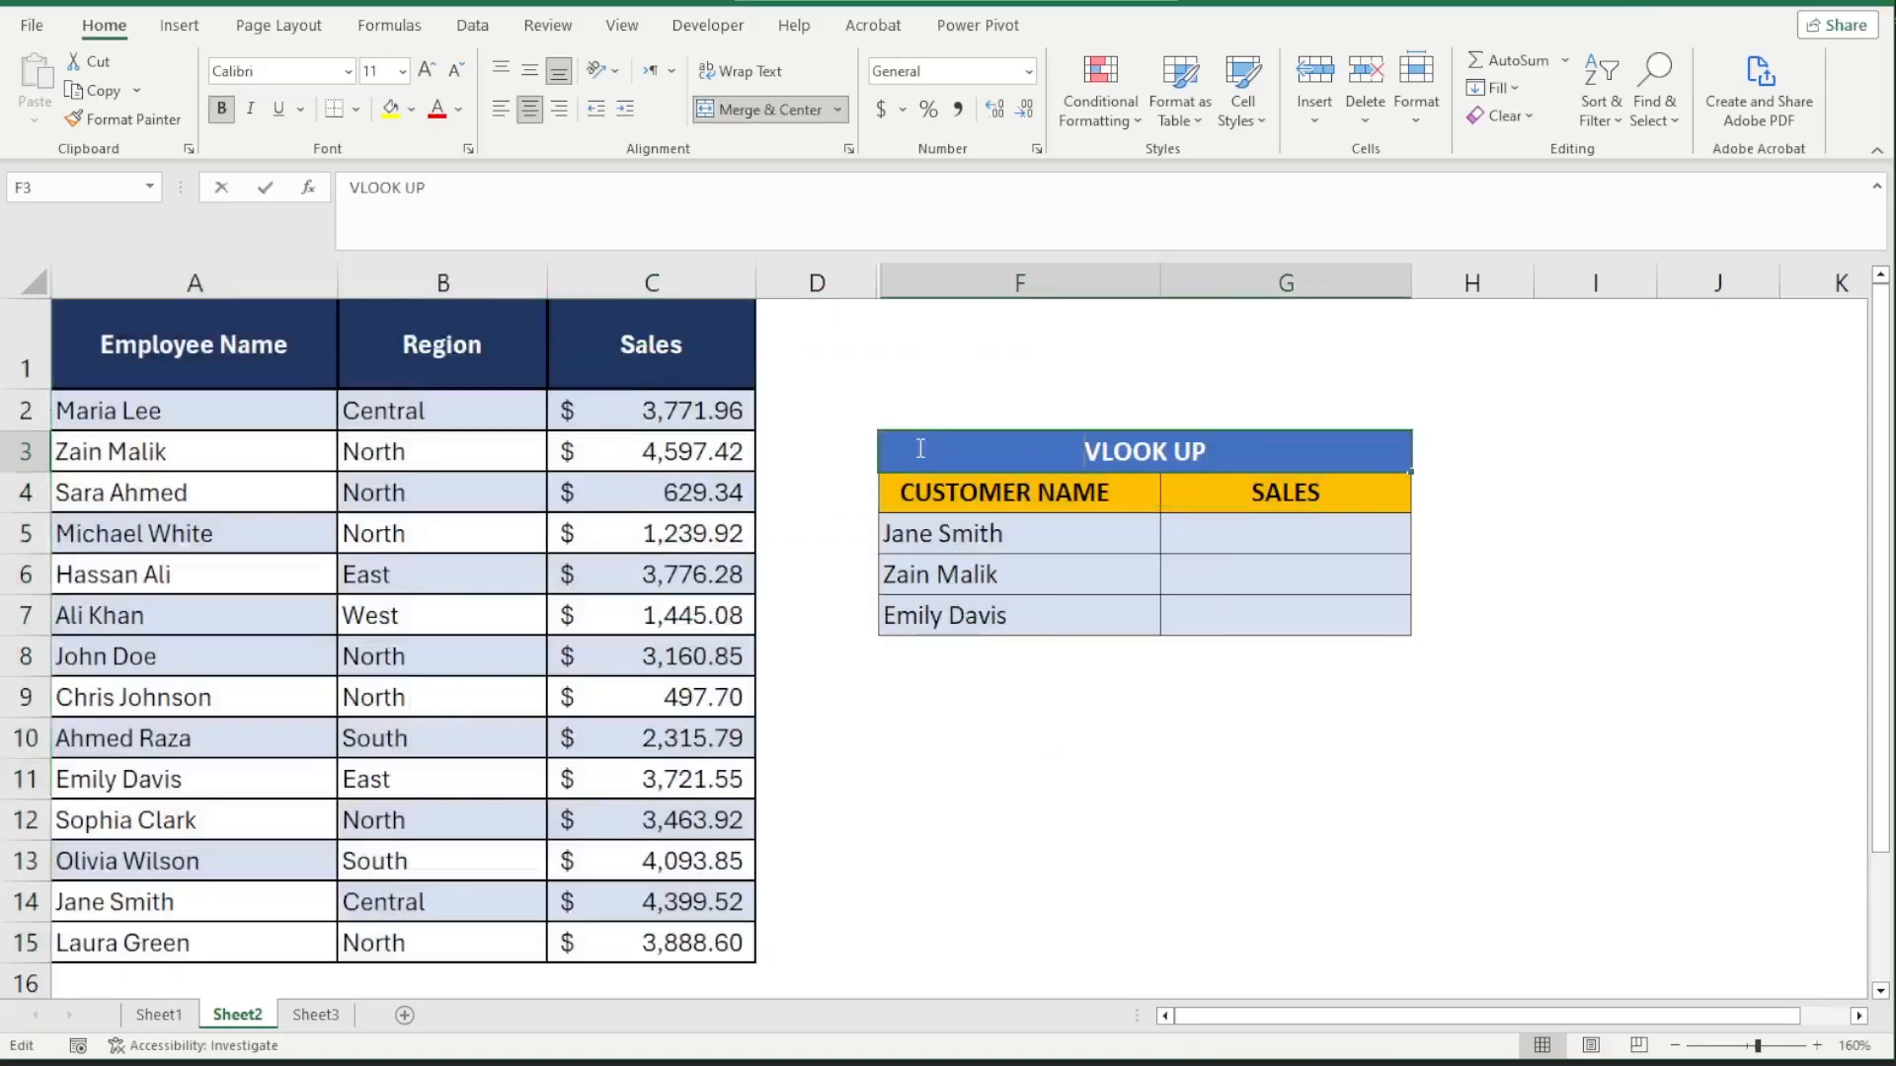
pyautogui.click(259, 340)
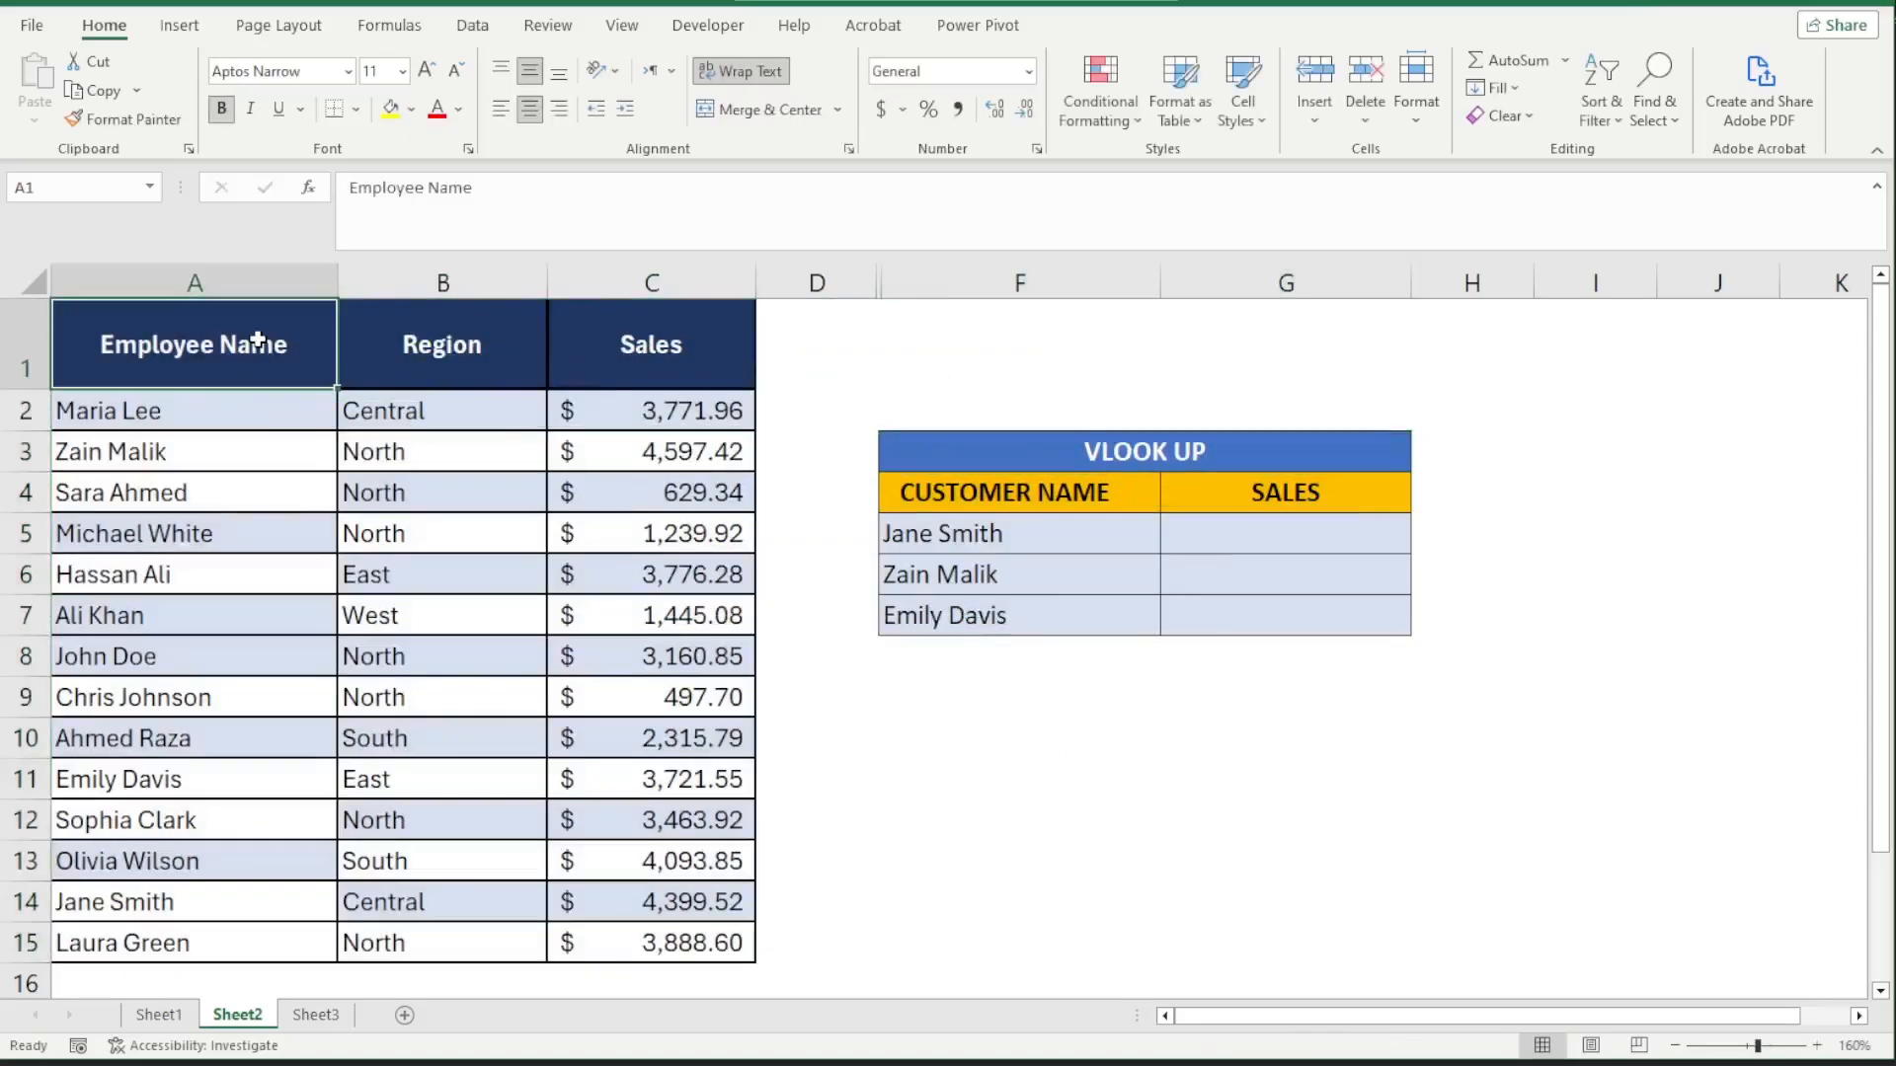
pyautogui.click(256, 289)
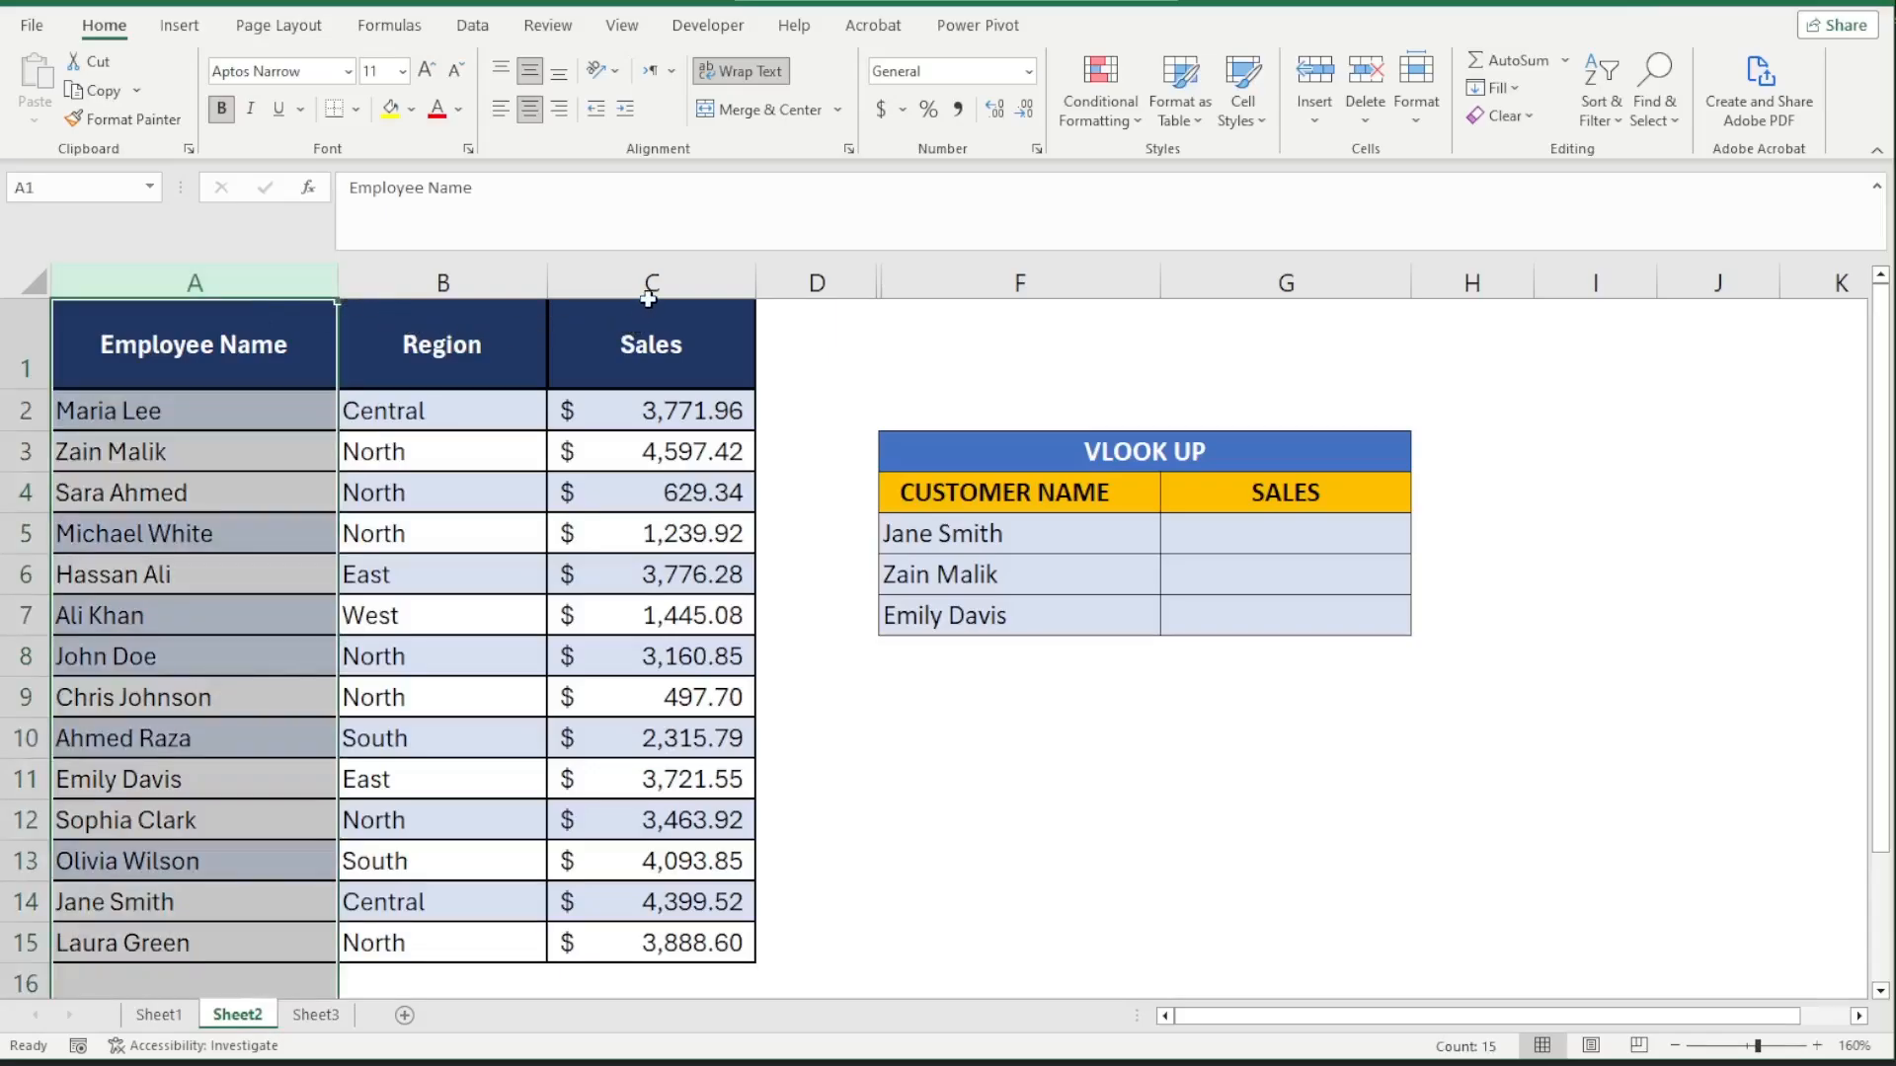
pyautogui.click(708, 466)
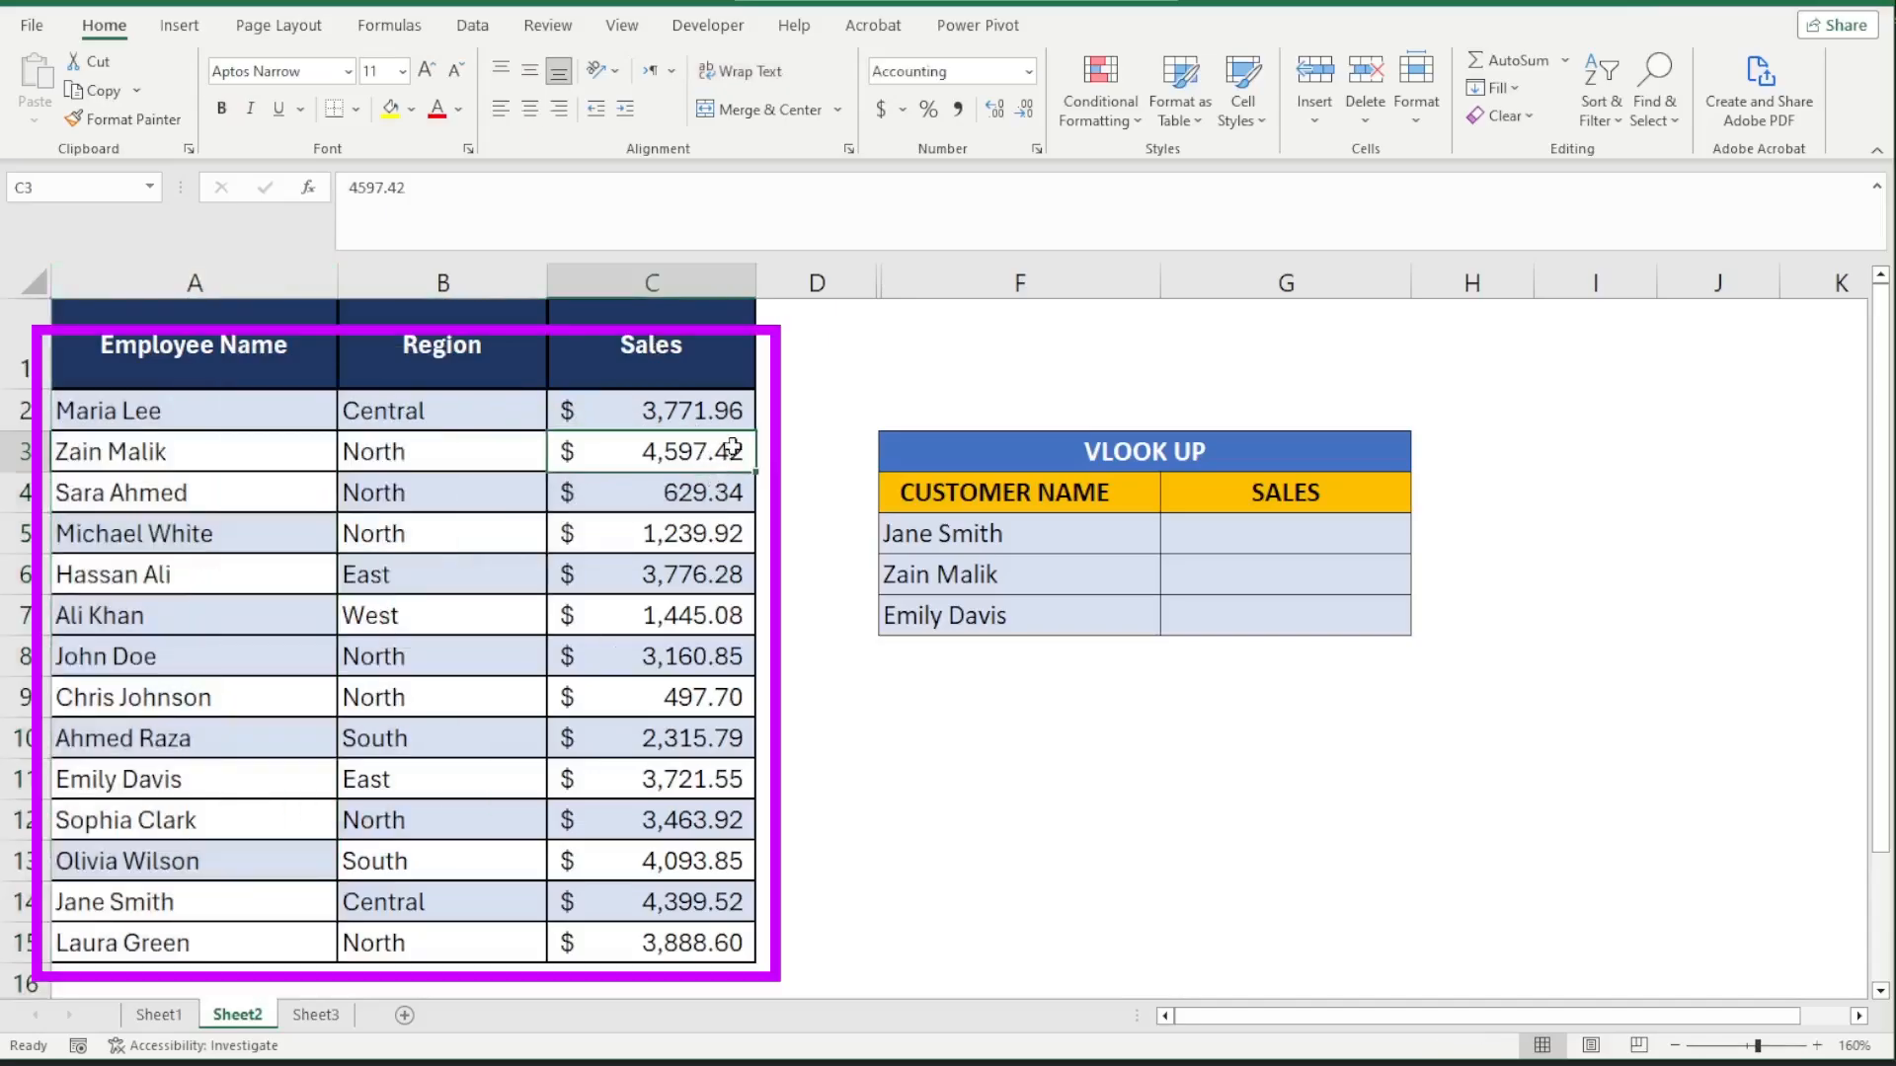
pyautogui.moveTo(597, 414); pyautogui.dragTo(63, 939)
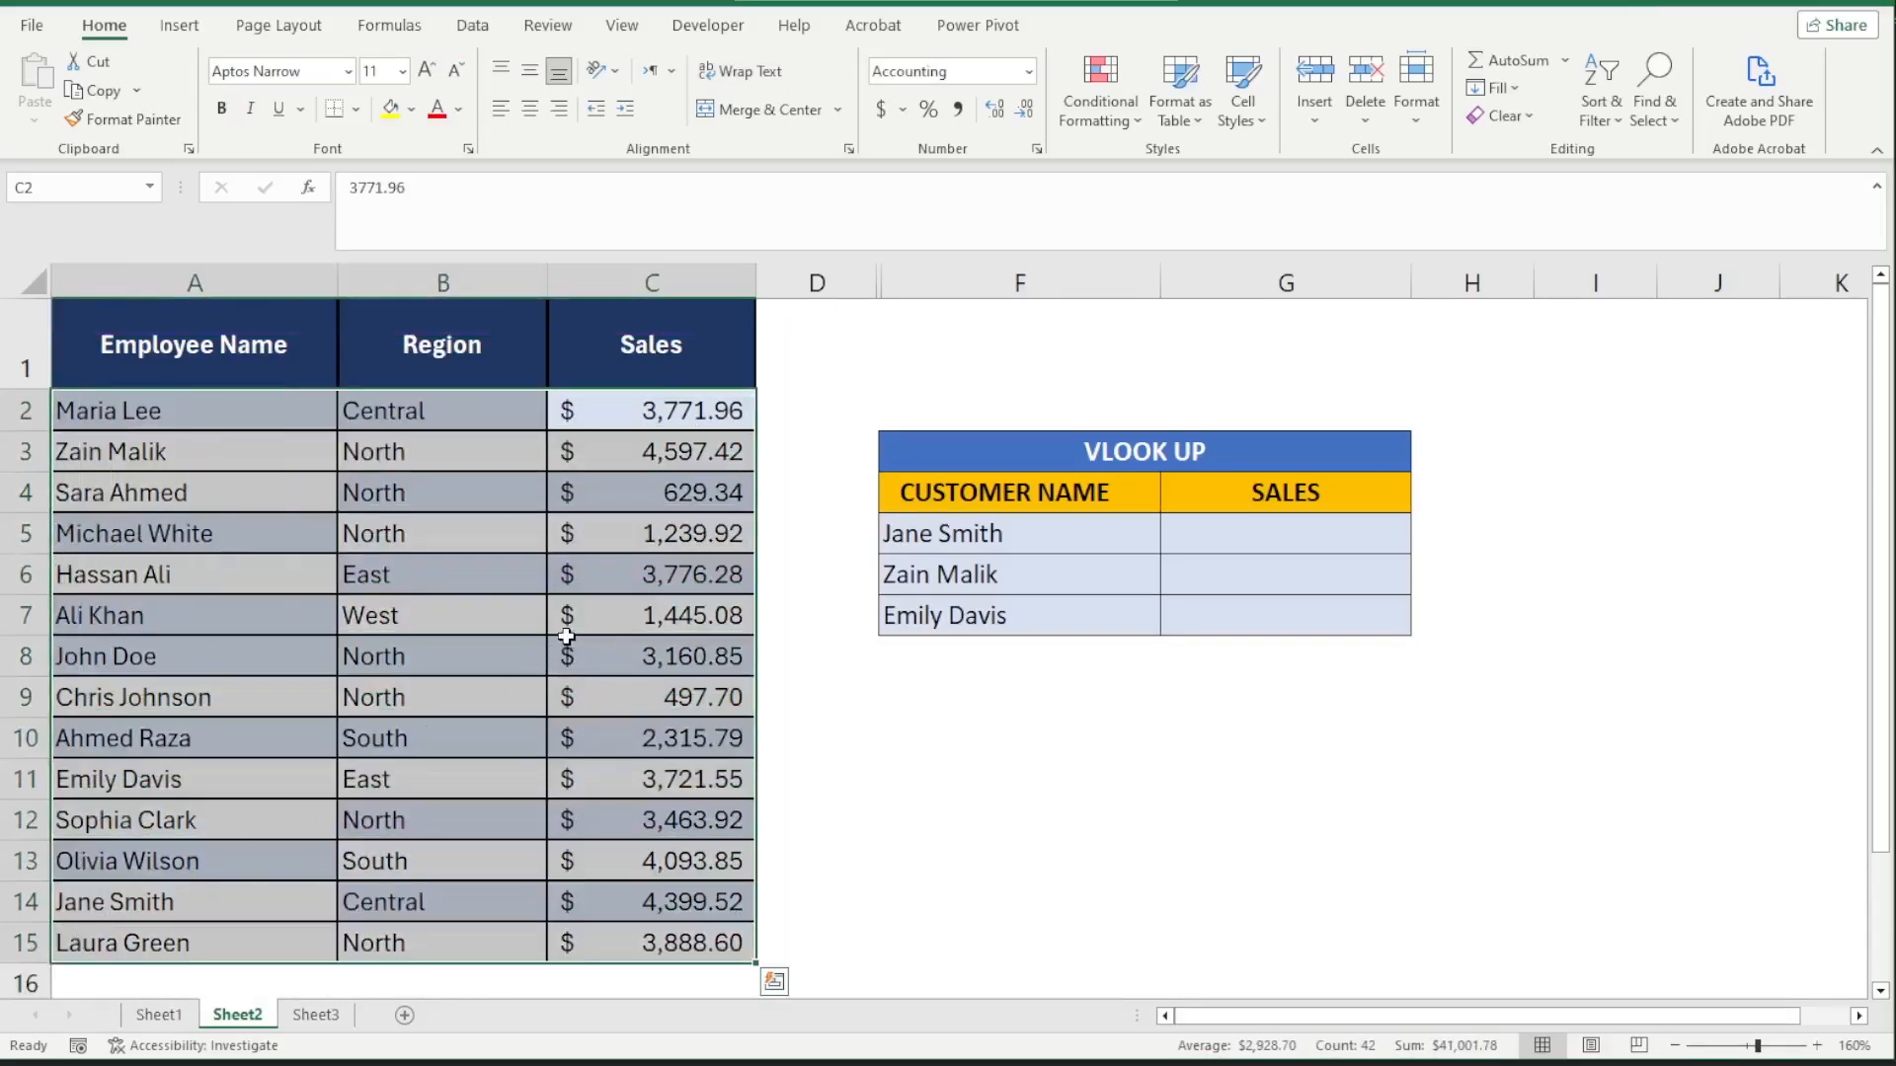
pyautogui.click(254, 376)
pyautogui.click(497, 345)
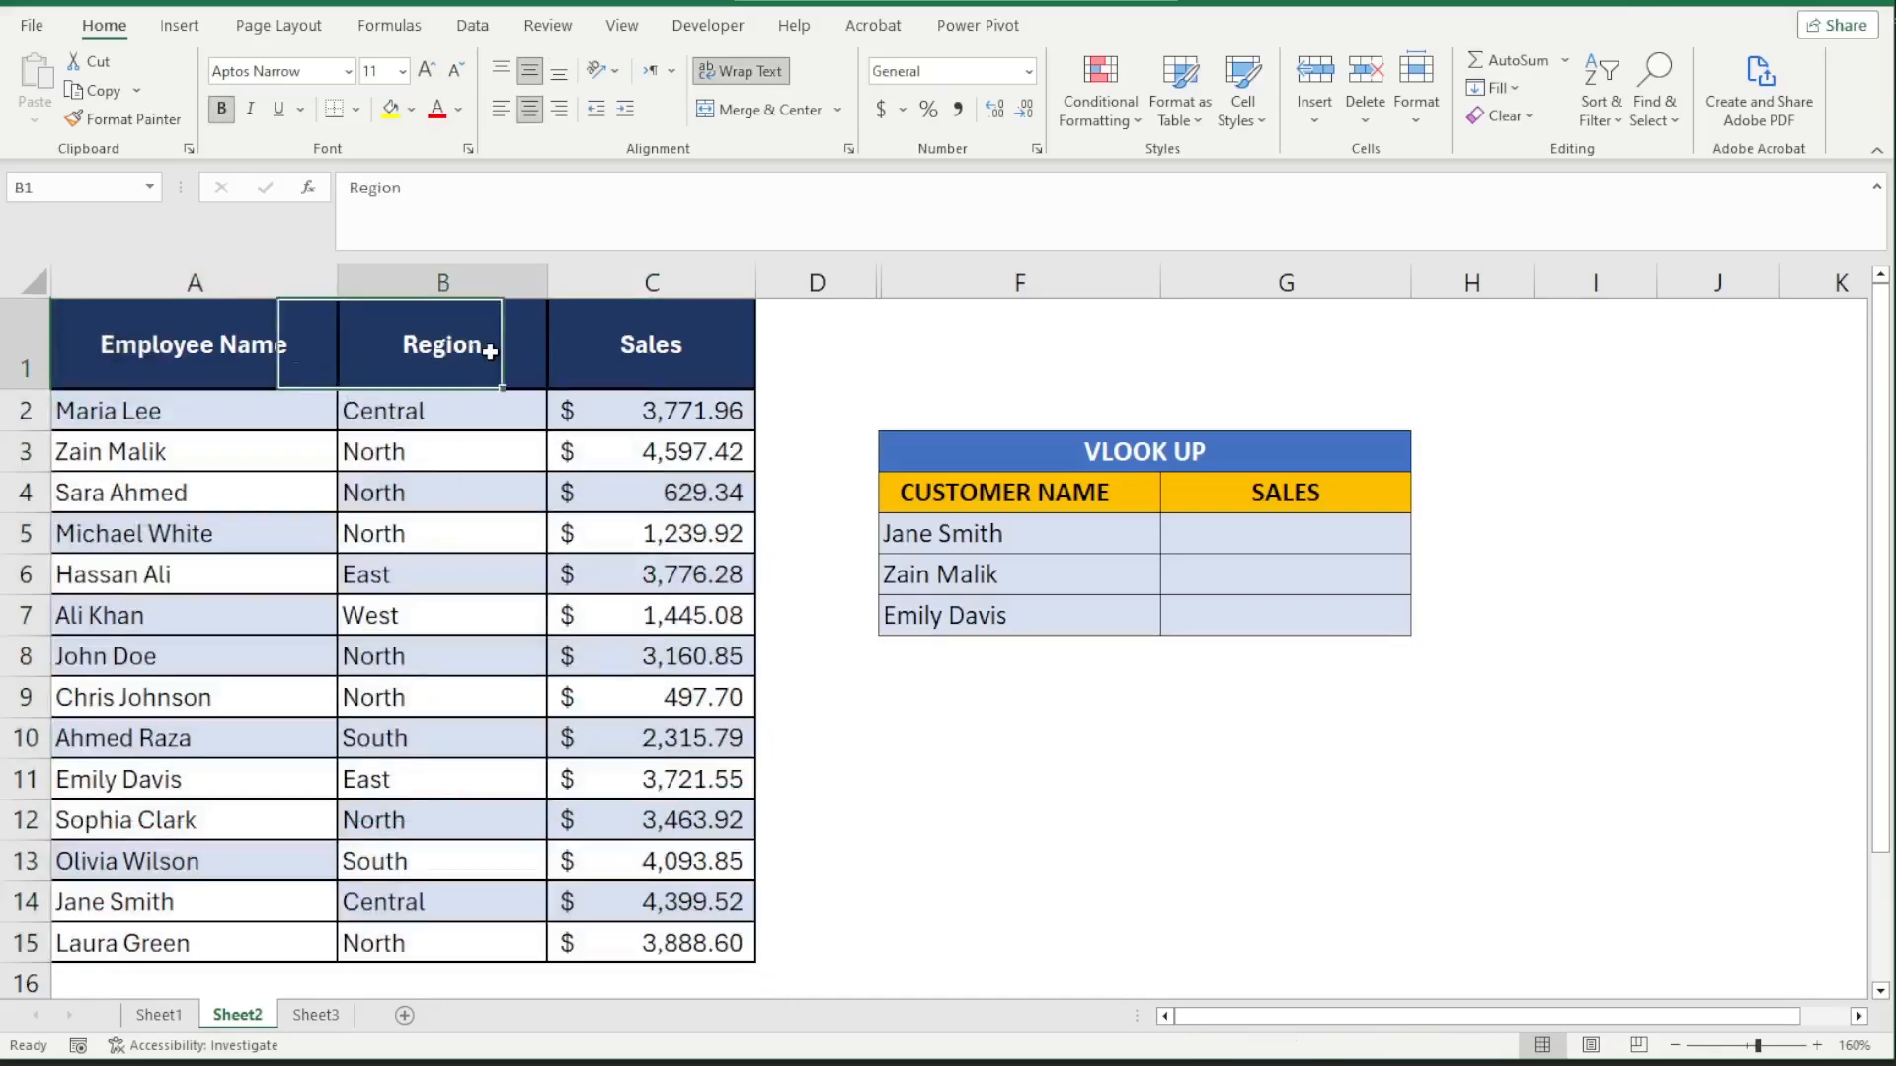
pyautogui.click(657, 343)
pyautogui.click(689, 520)
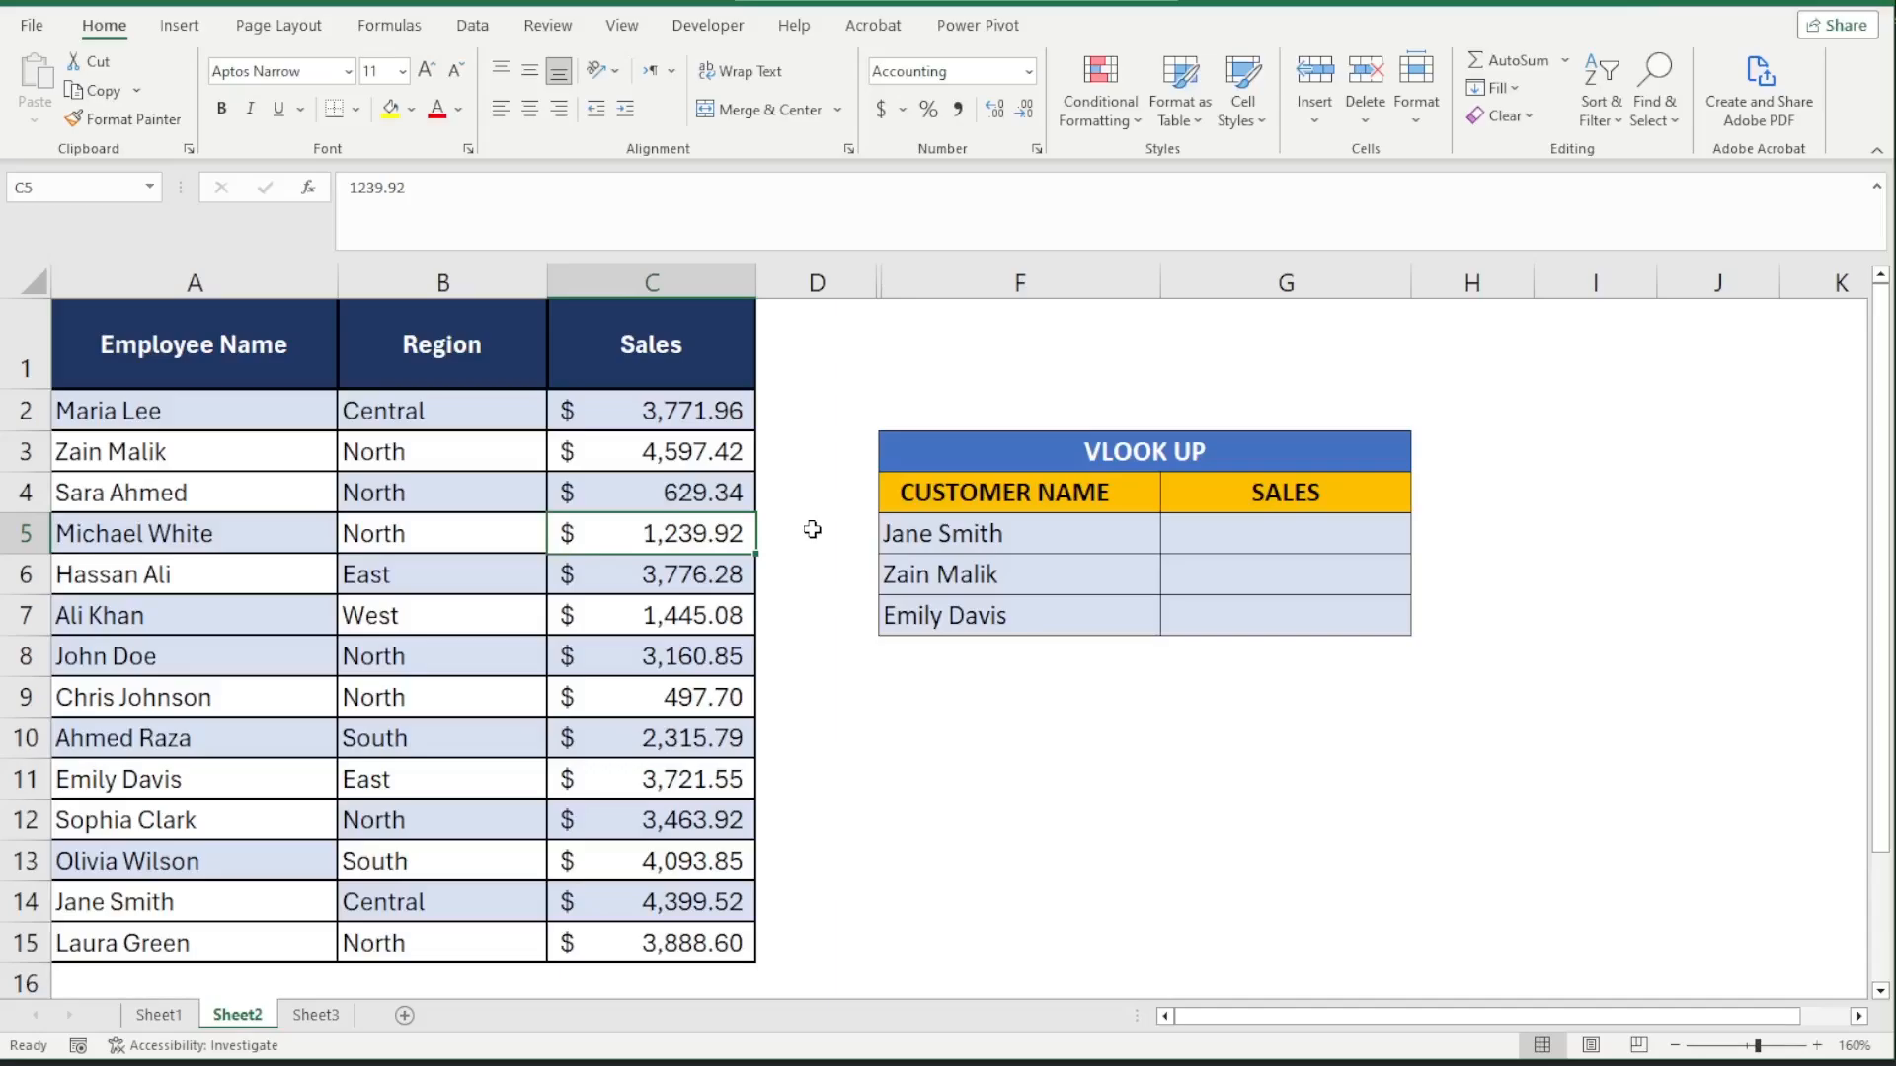
# - Start a VLOOKUP formula in cell G5 with F5 as the lookup value
pyautogui.click(987, 533)
pyautogui.click(1240, 531)
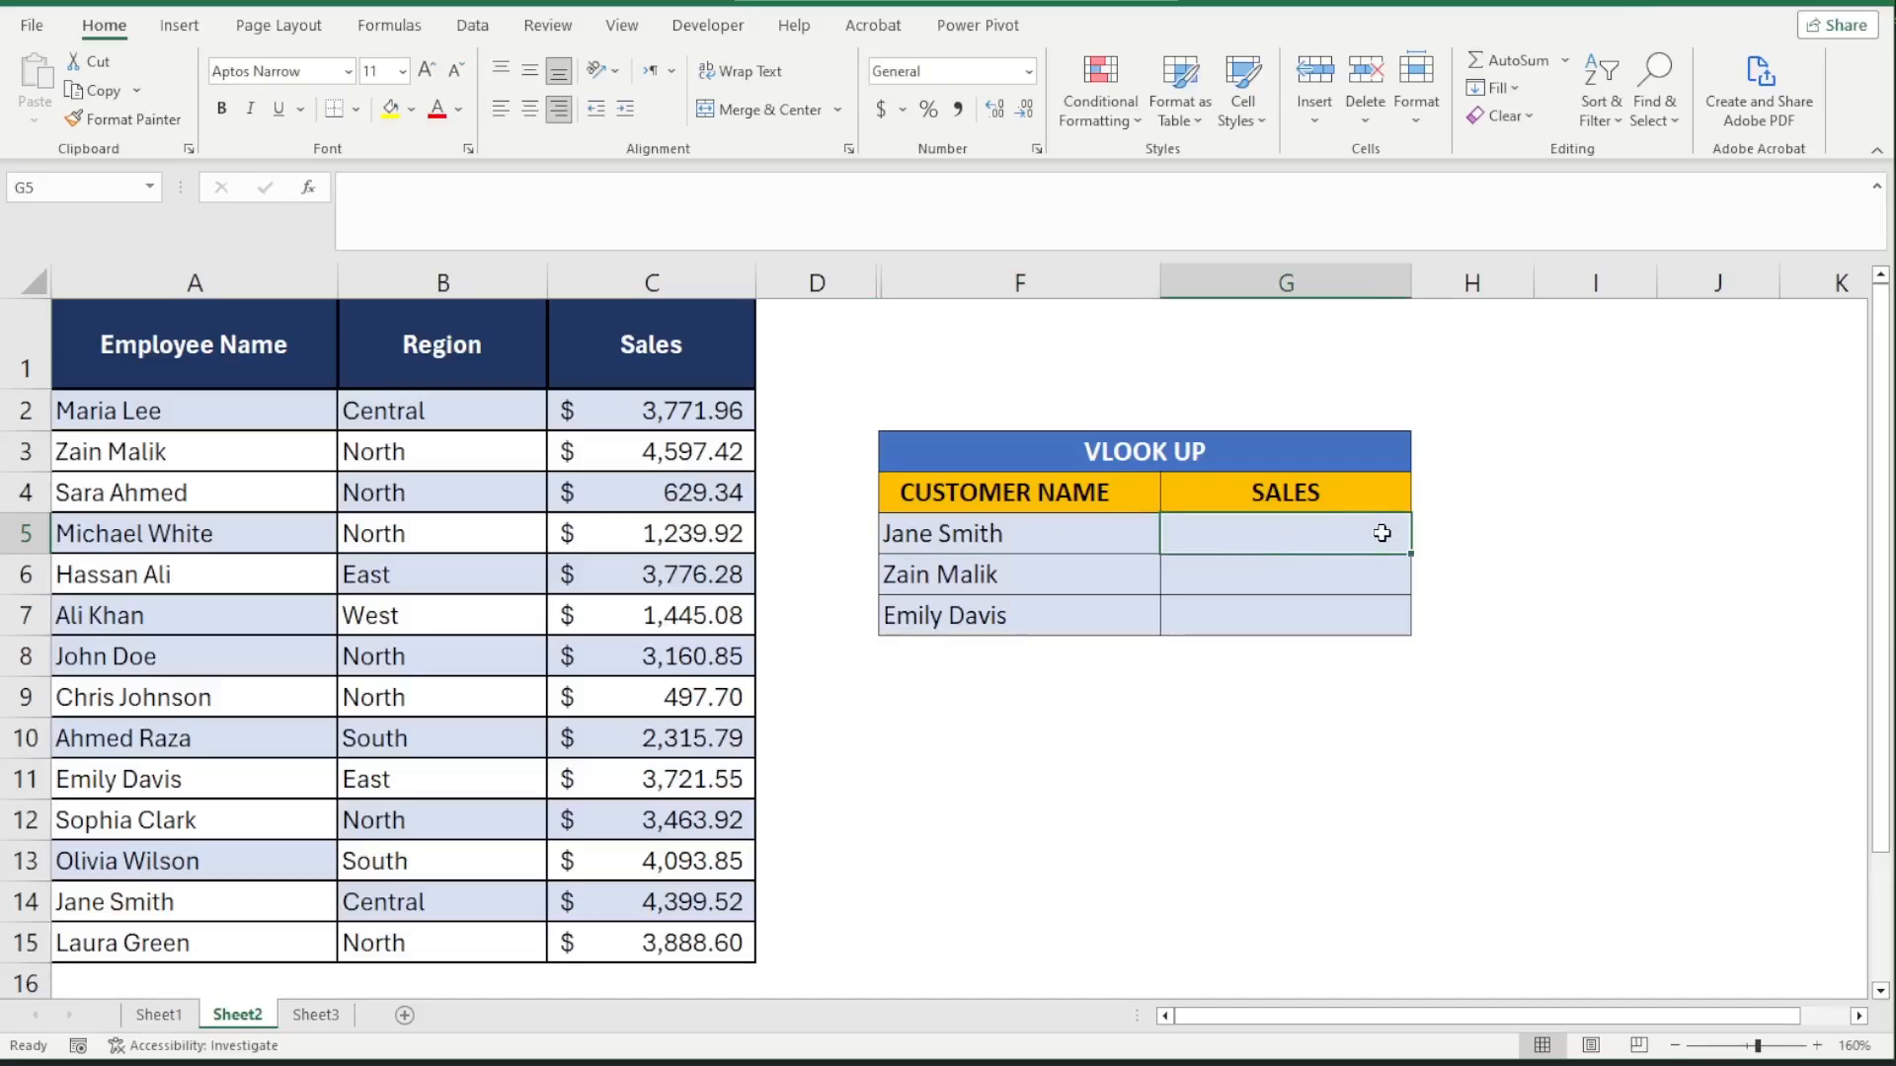
pyautogui.write('=')
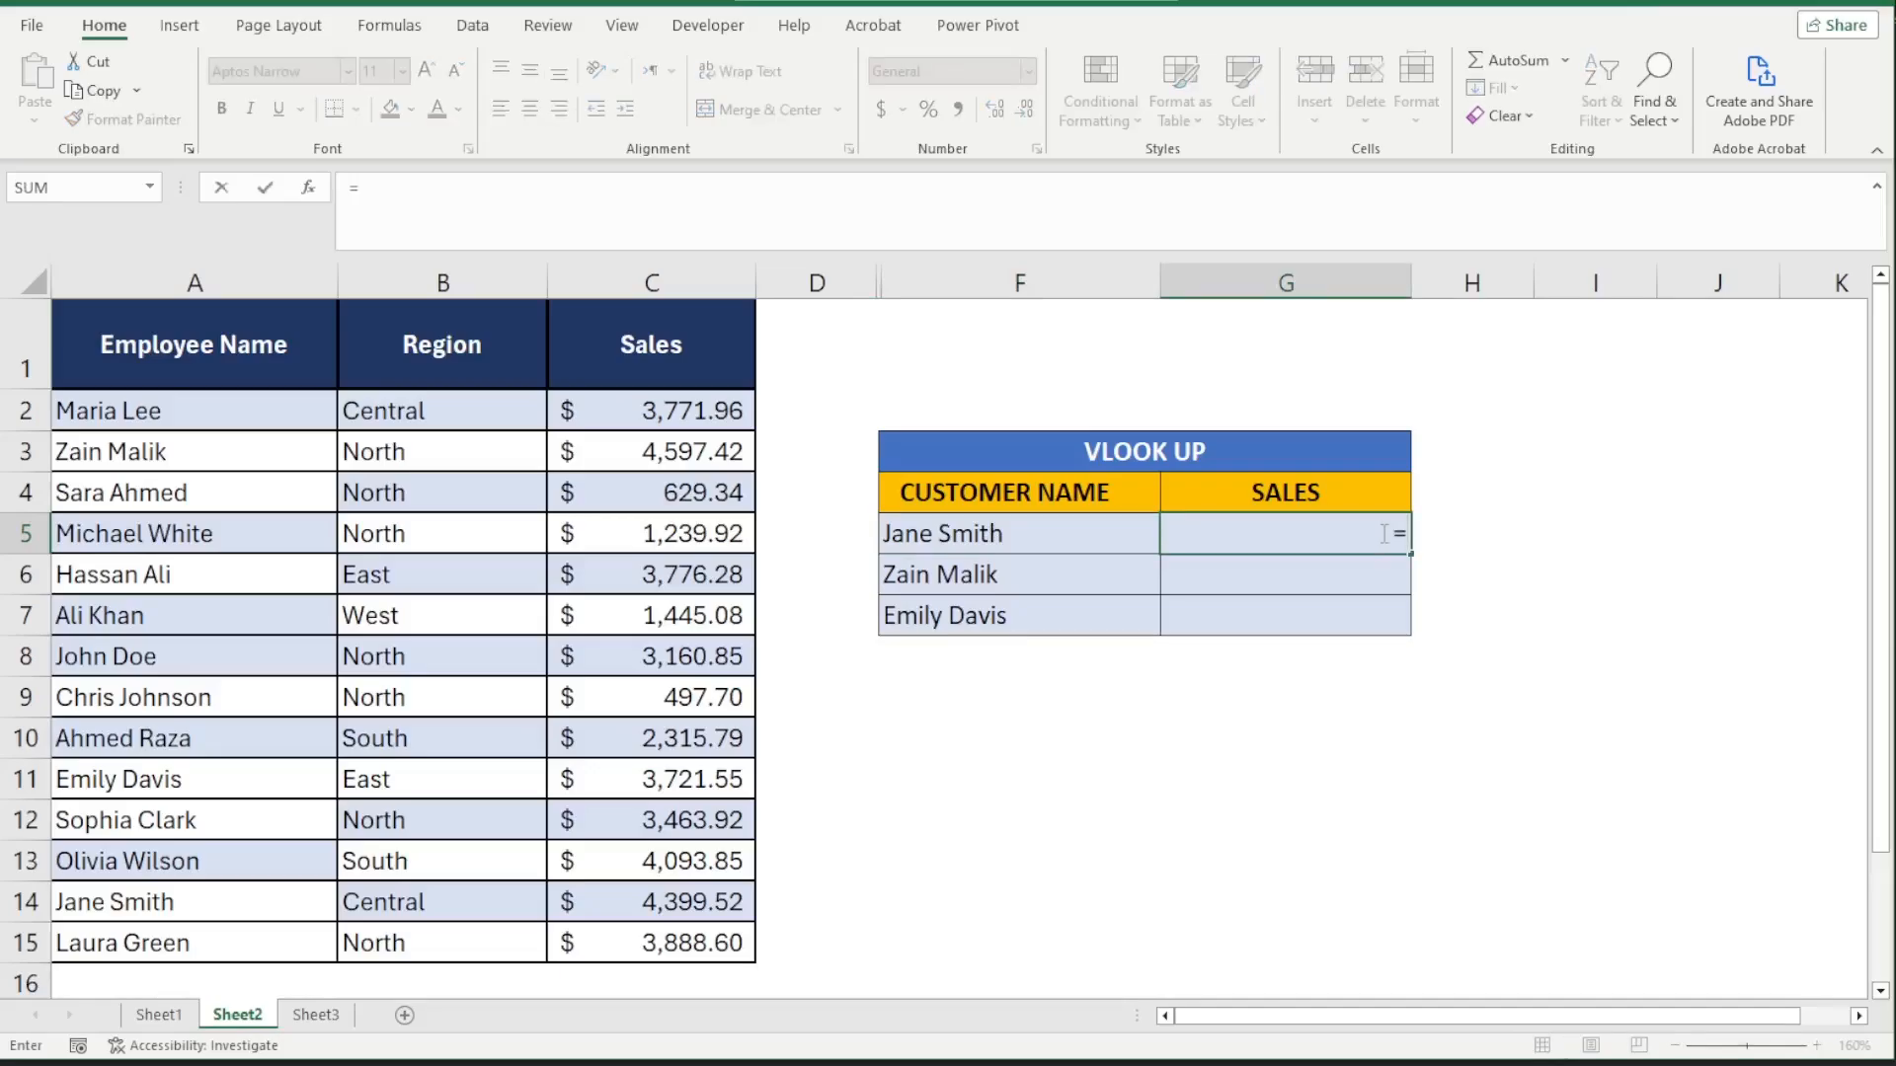
pyautogui.write('V')
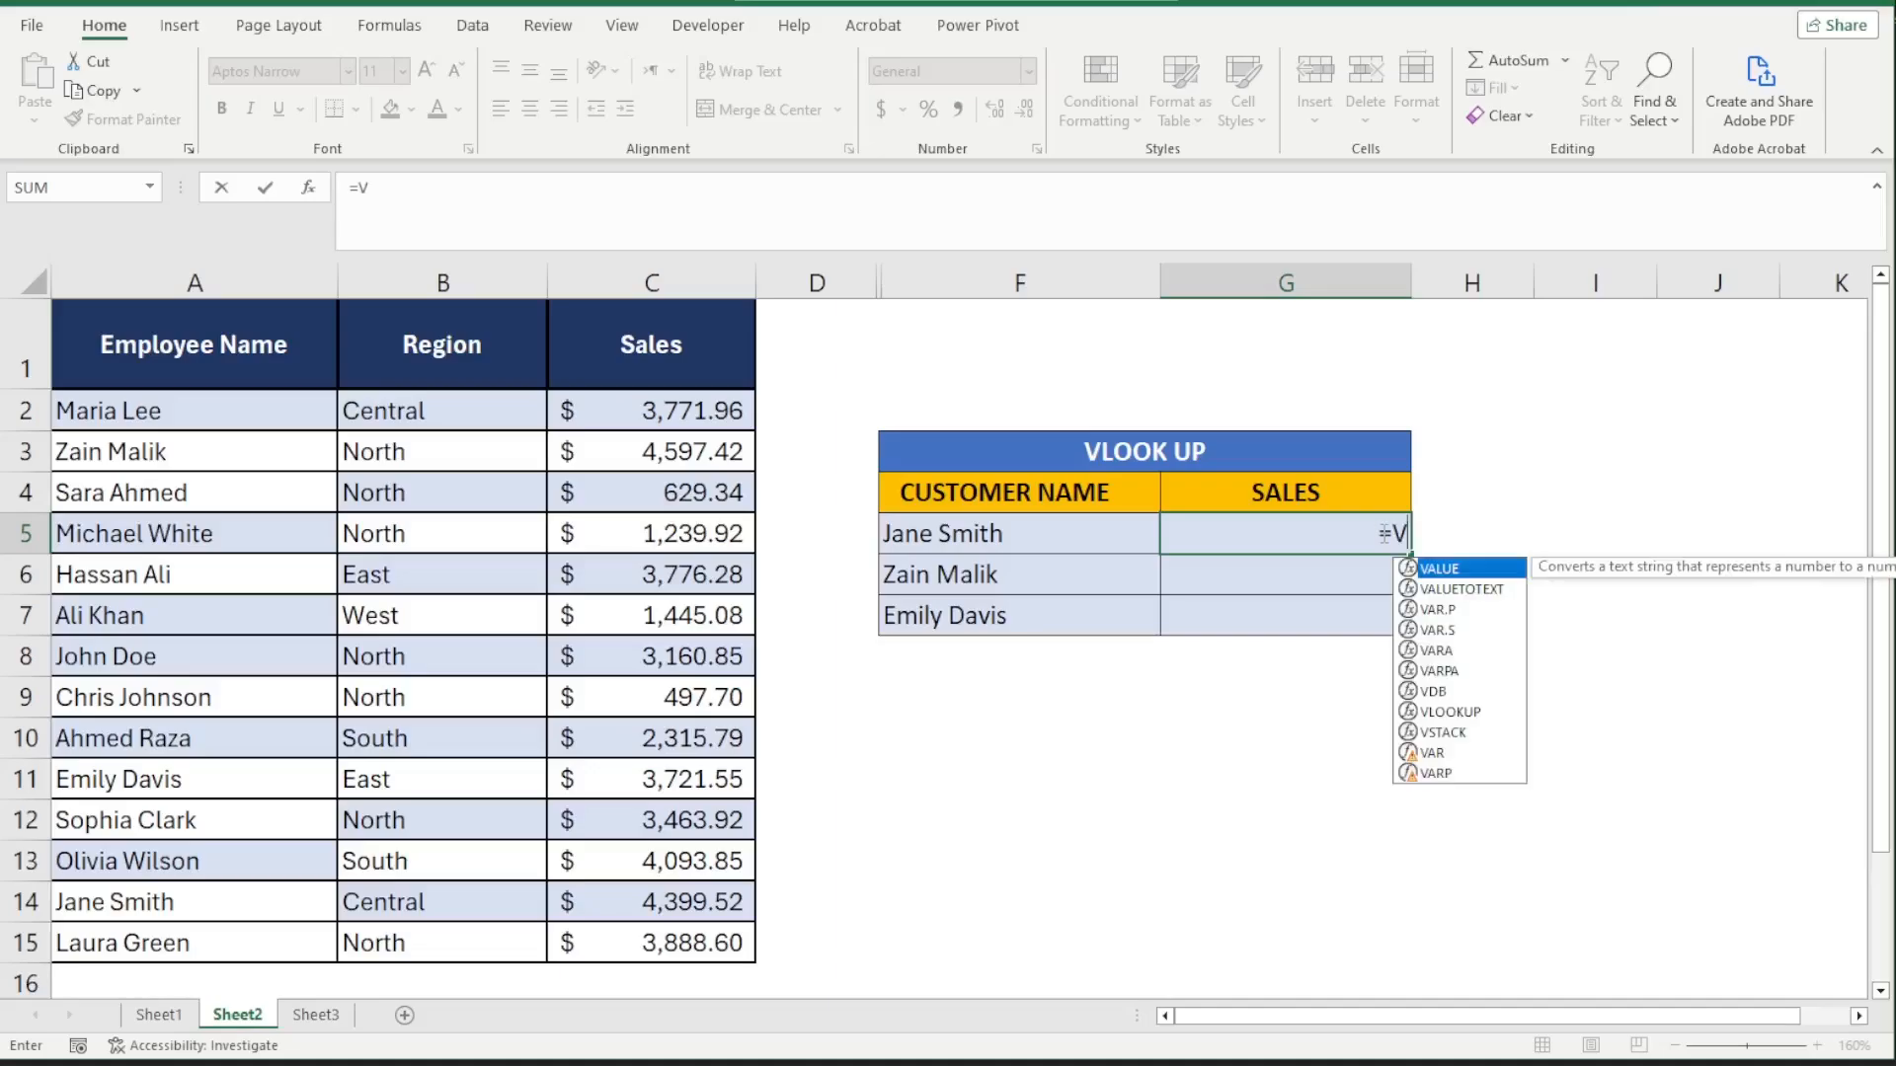
pyautogui.write('LOO')
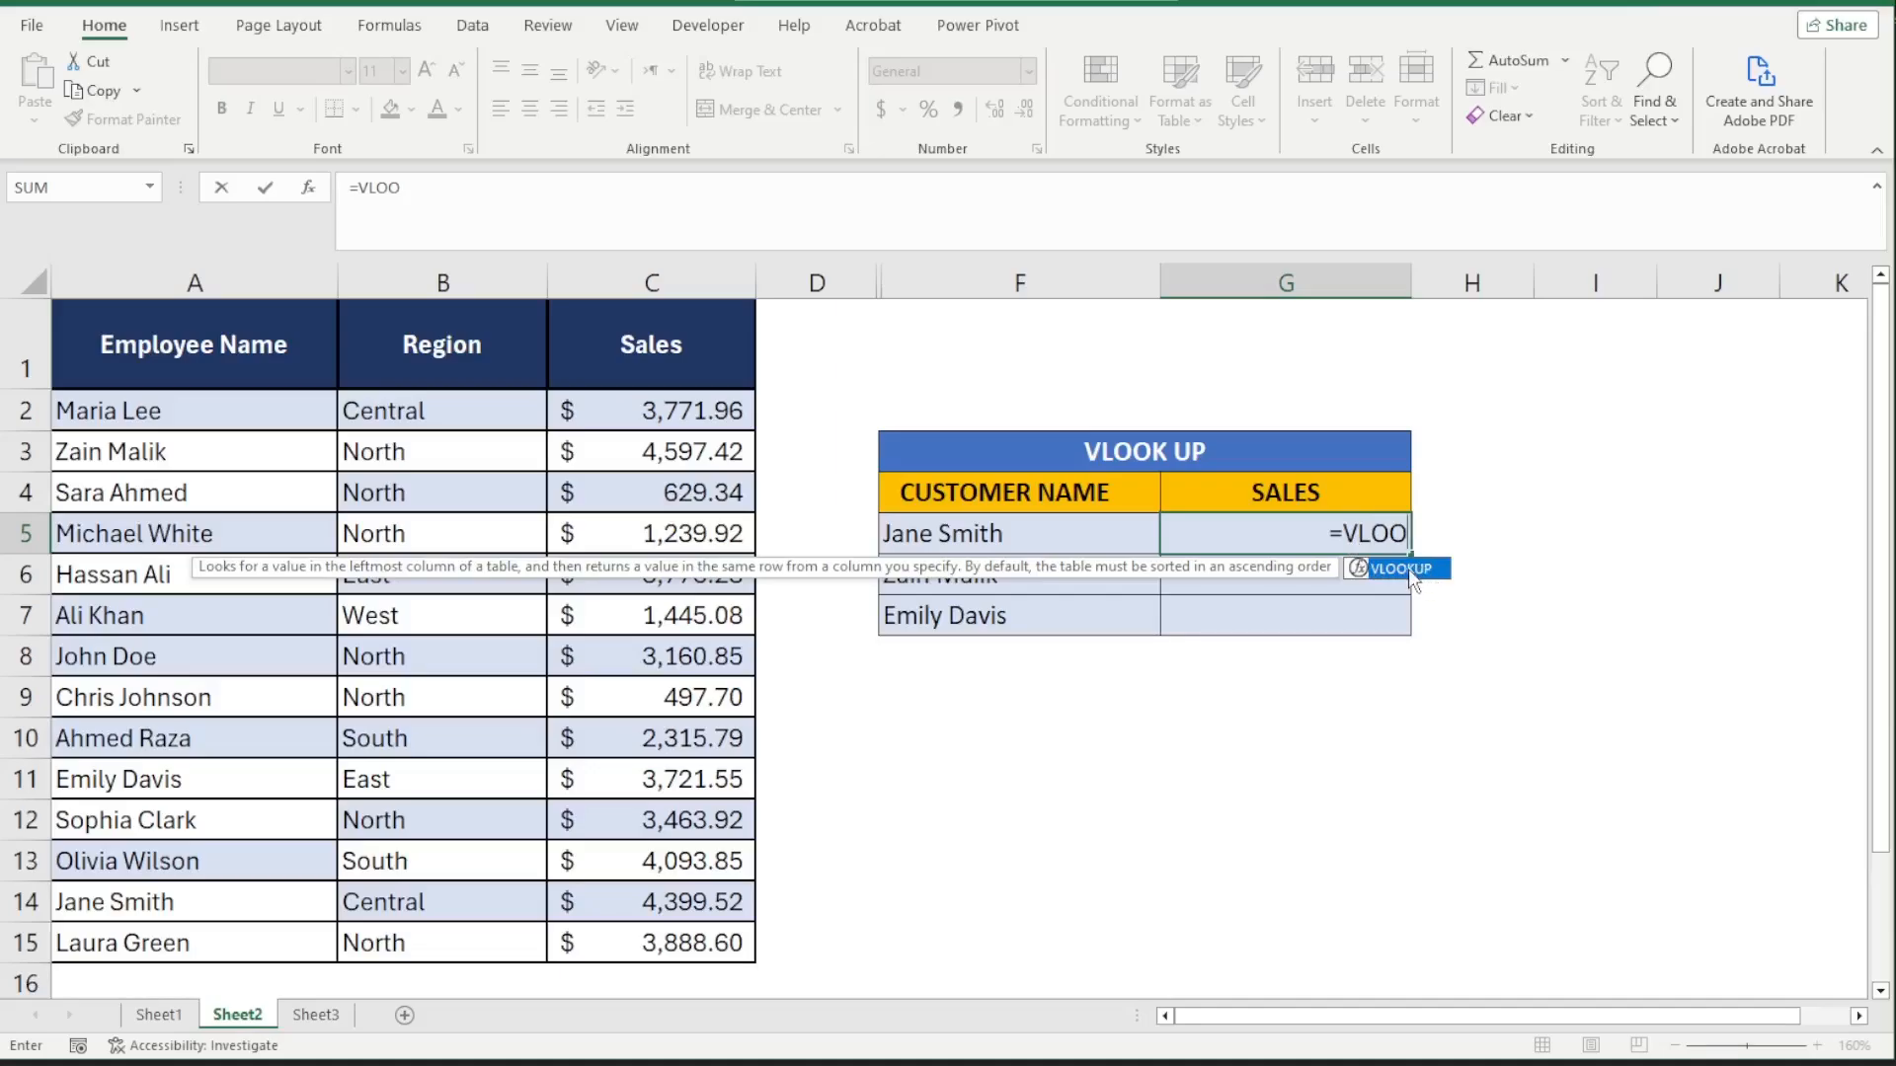
pyautogui.doubleClick(1403, 569)
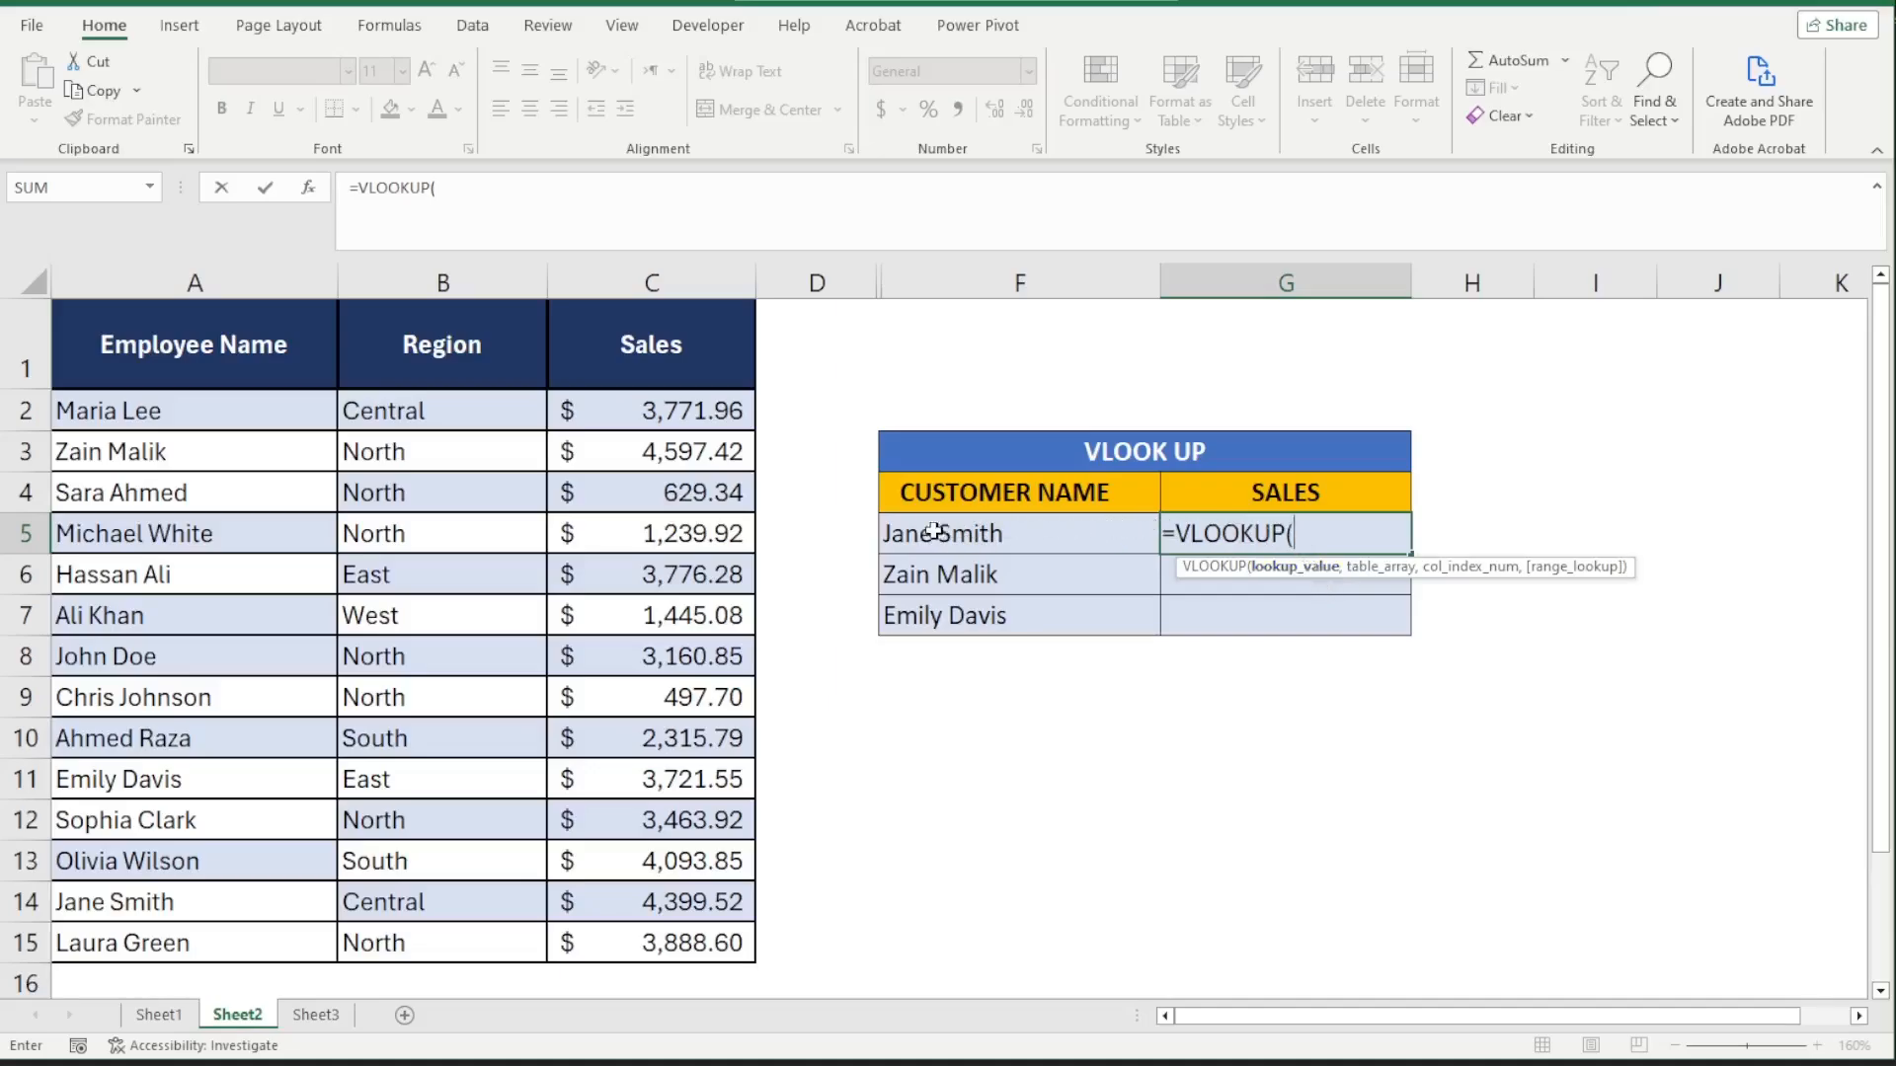
pyautogui.click(1076, 534)
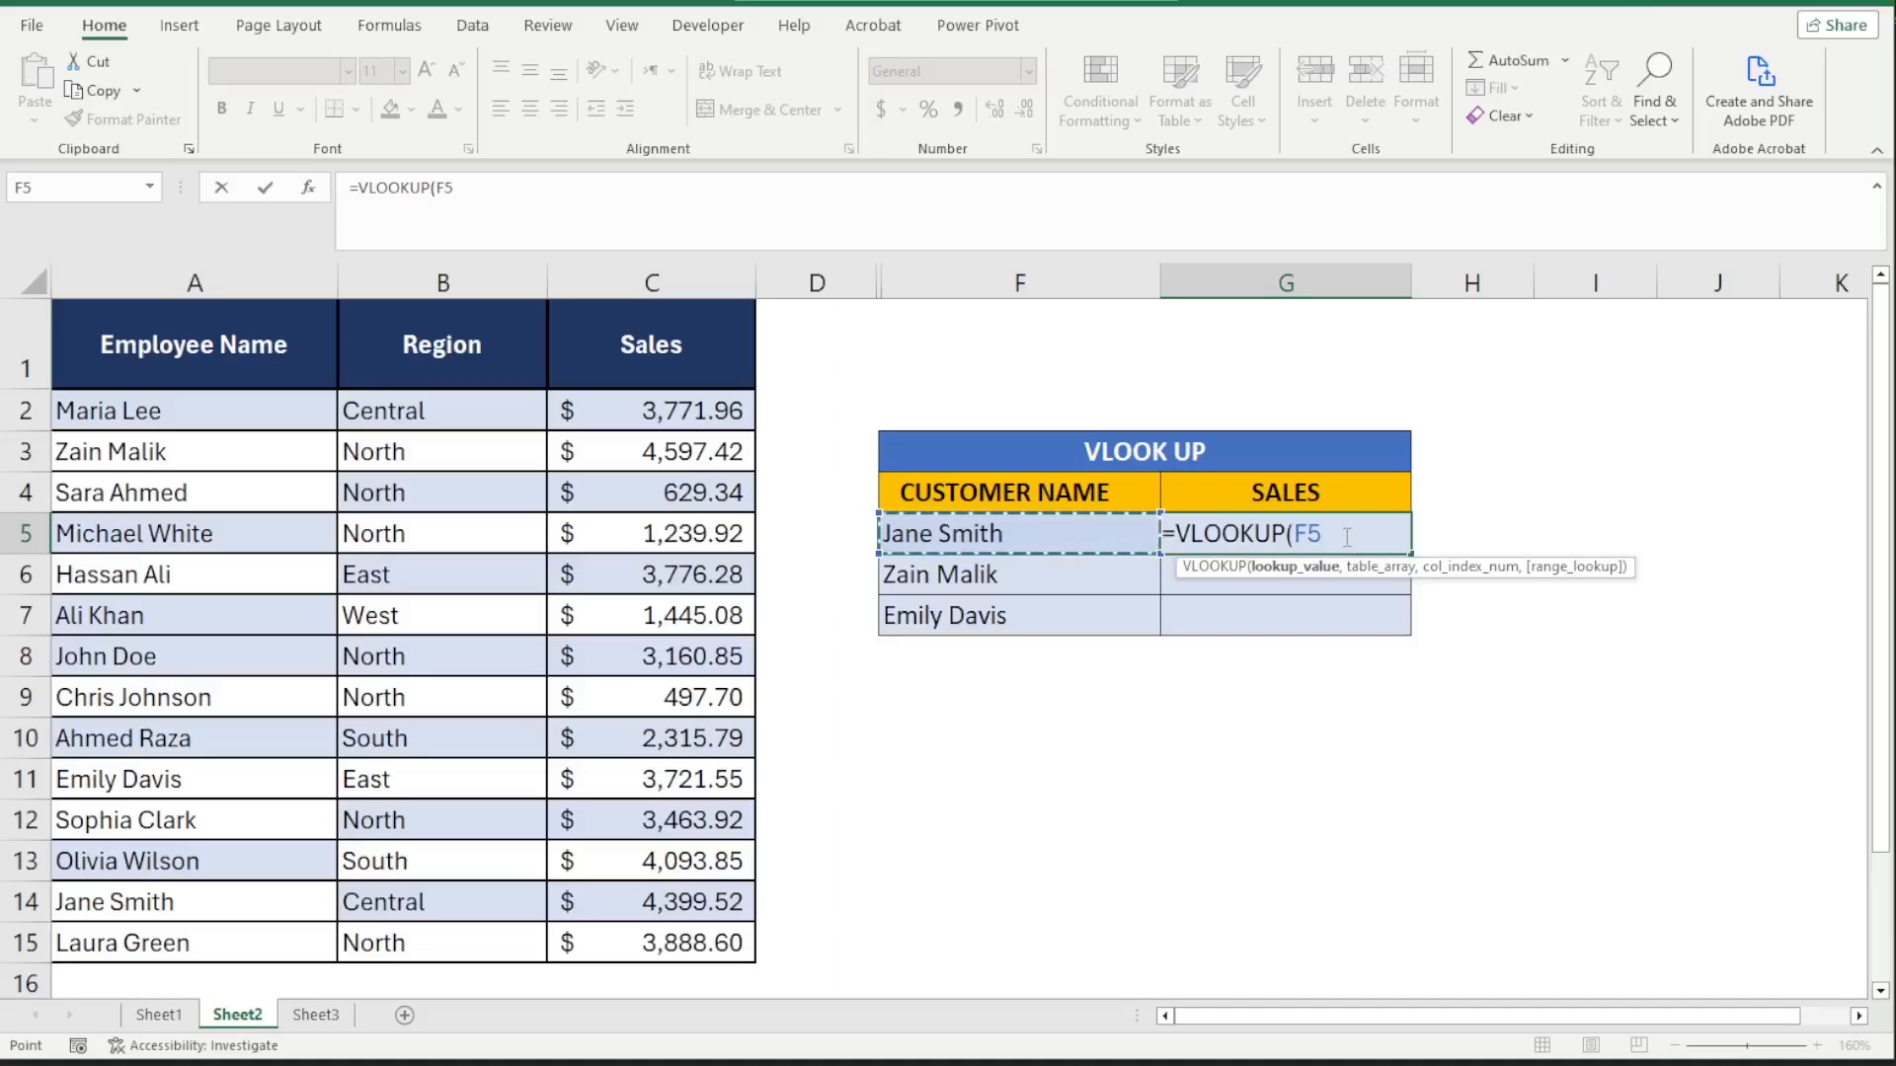
pyautogui.write(',')
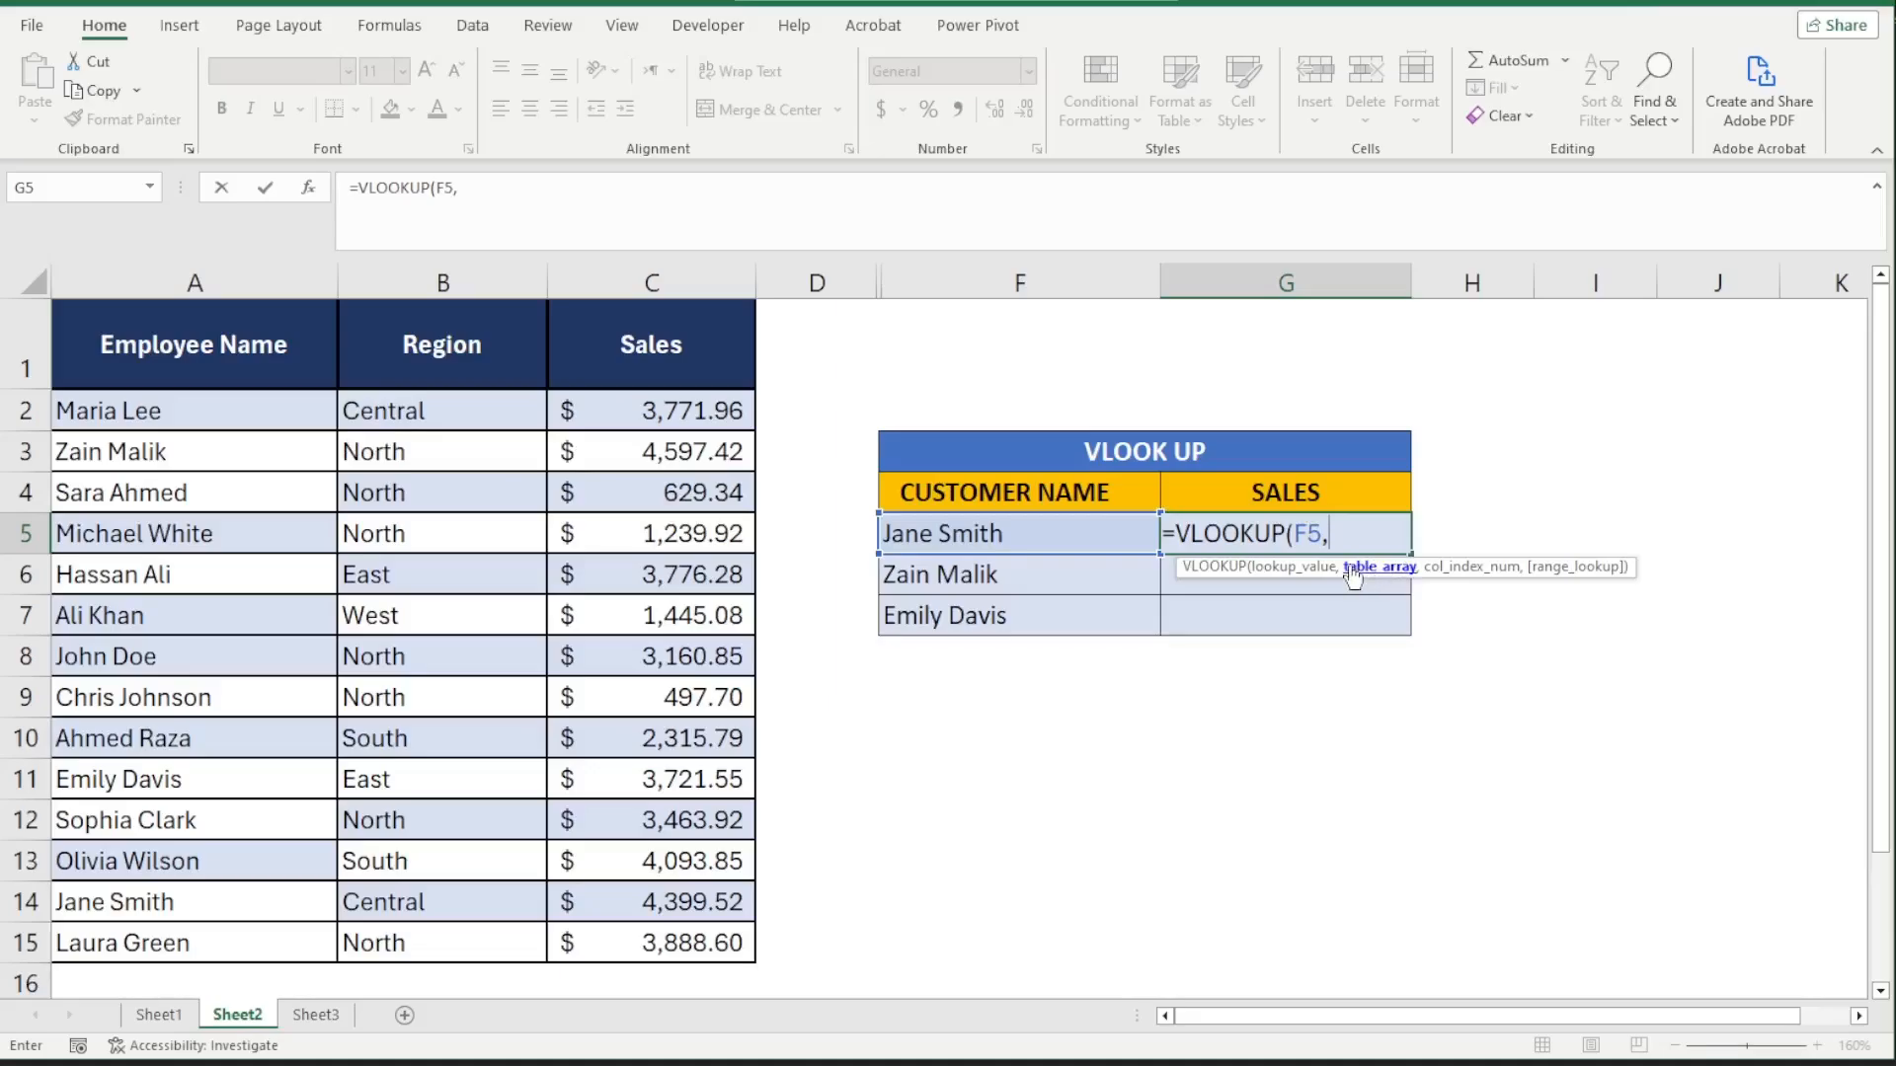
# - Complete the G5 formula with table array A2:C15, column index 3 and FALSE for an exact match
pyautogui.moveTo(141, 412)
pyautogui.mouseDown()
pyautogui.moveTo(263, 470)
pyautogui.moveTo(533, 671)
pyautogui.moveTo(642, 928)
pyautogui.mouseUp()
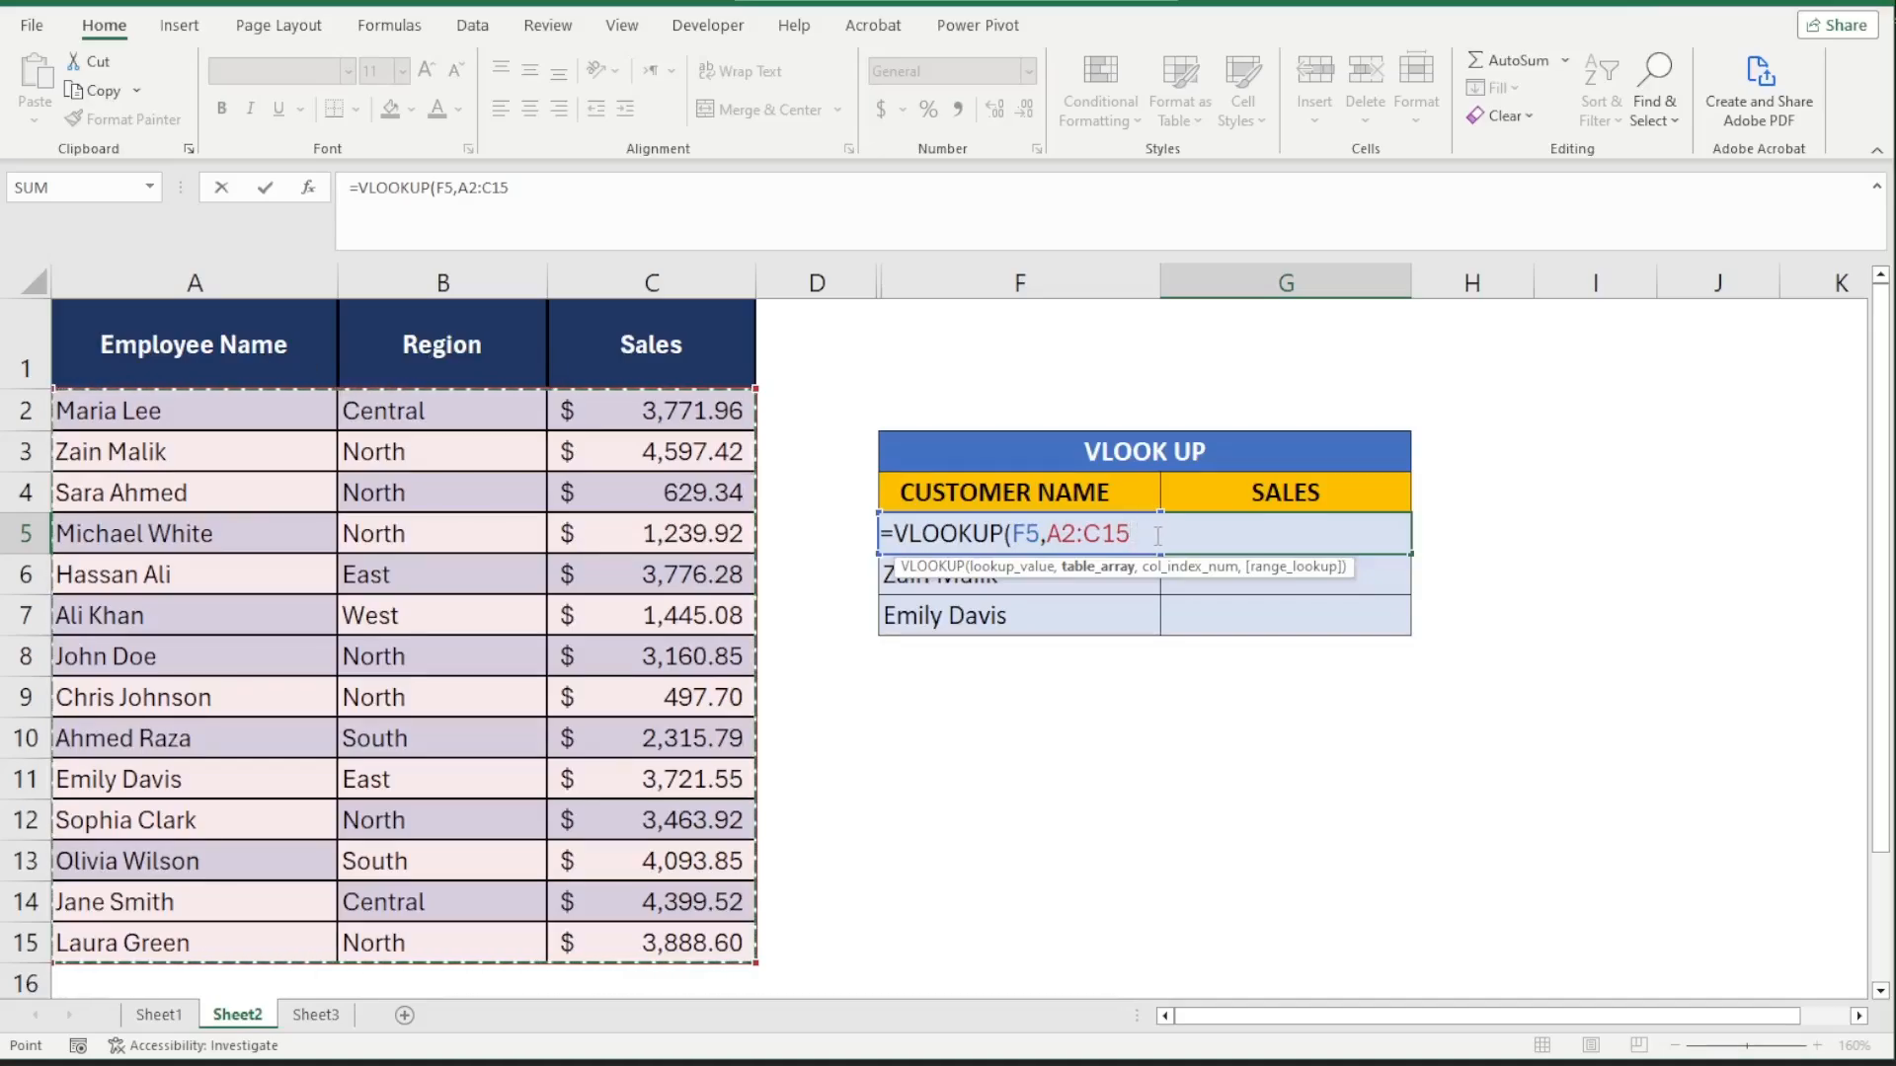
pyautogui.write(',')
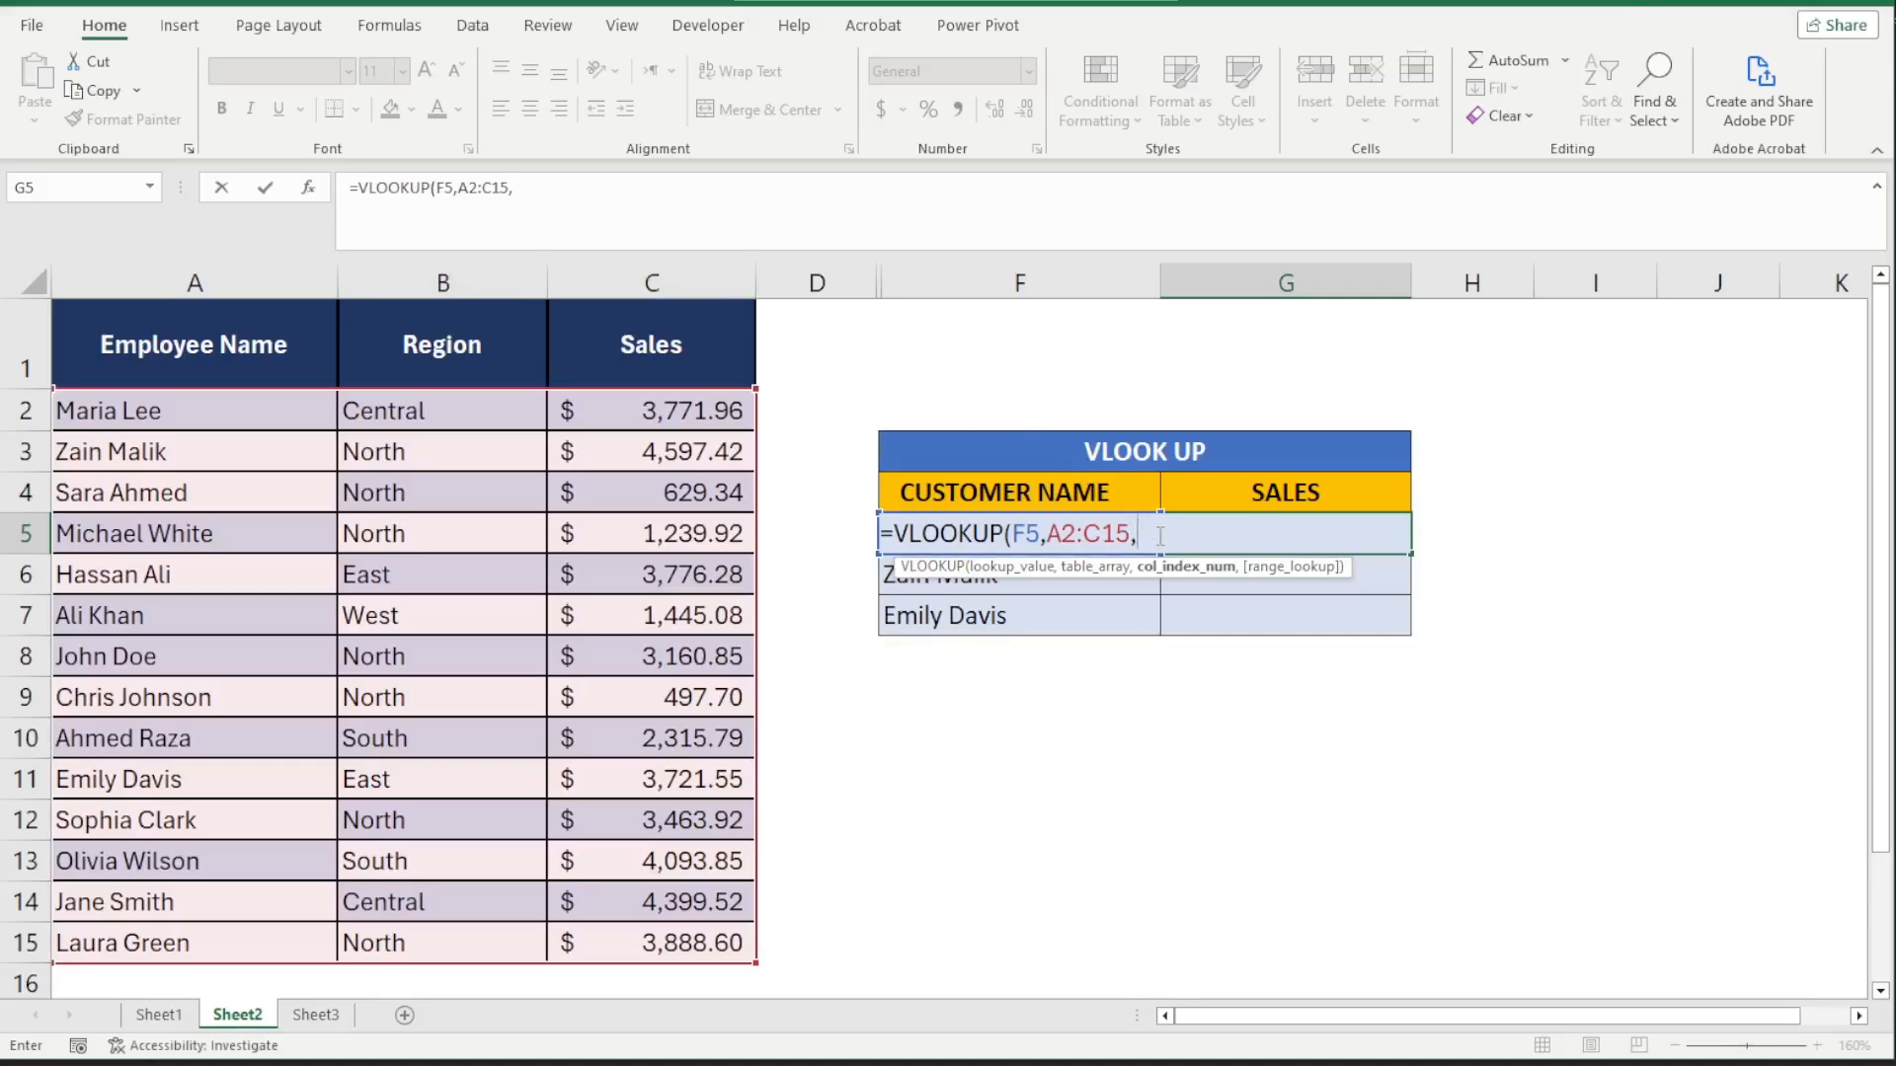
pyautogui.write('3')
pyautogui.write(',')
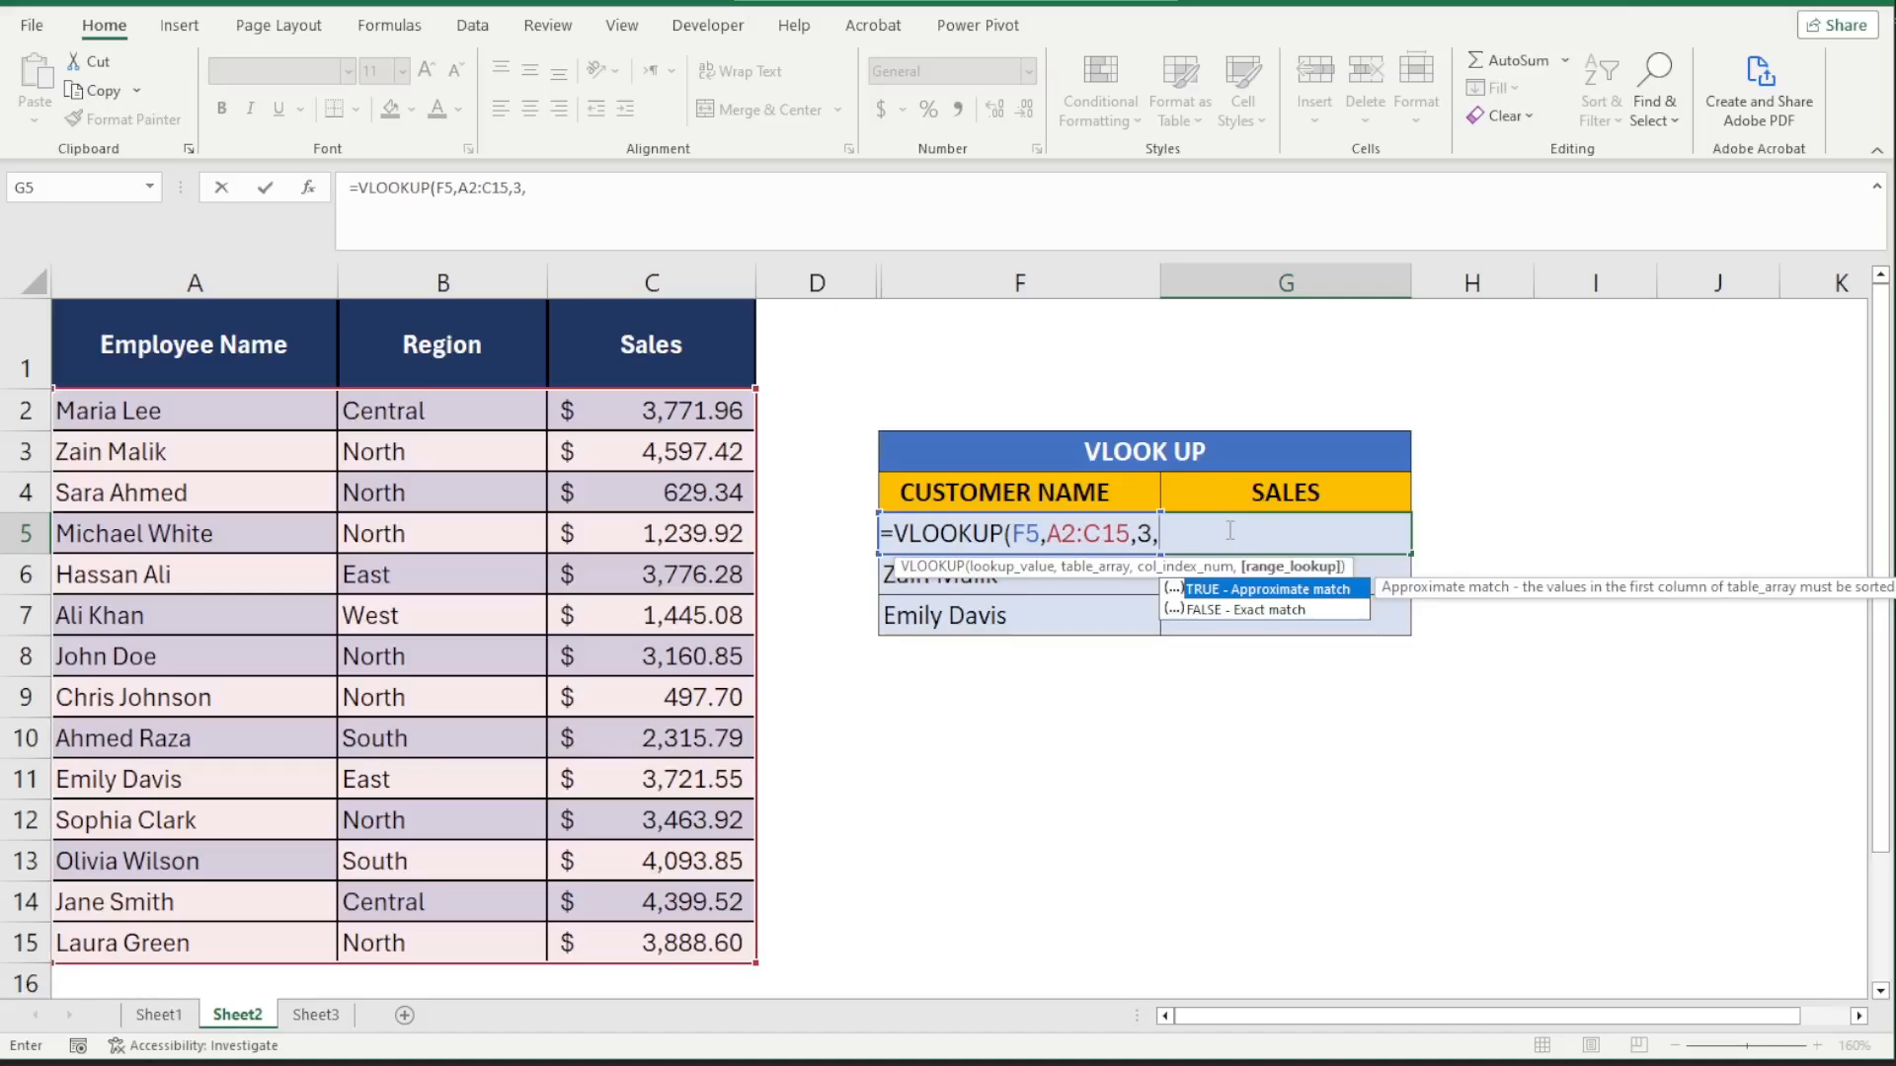
pyautogui.press('Down')
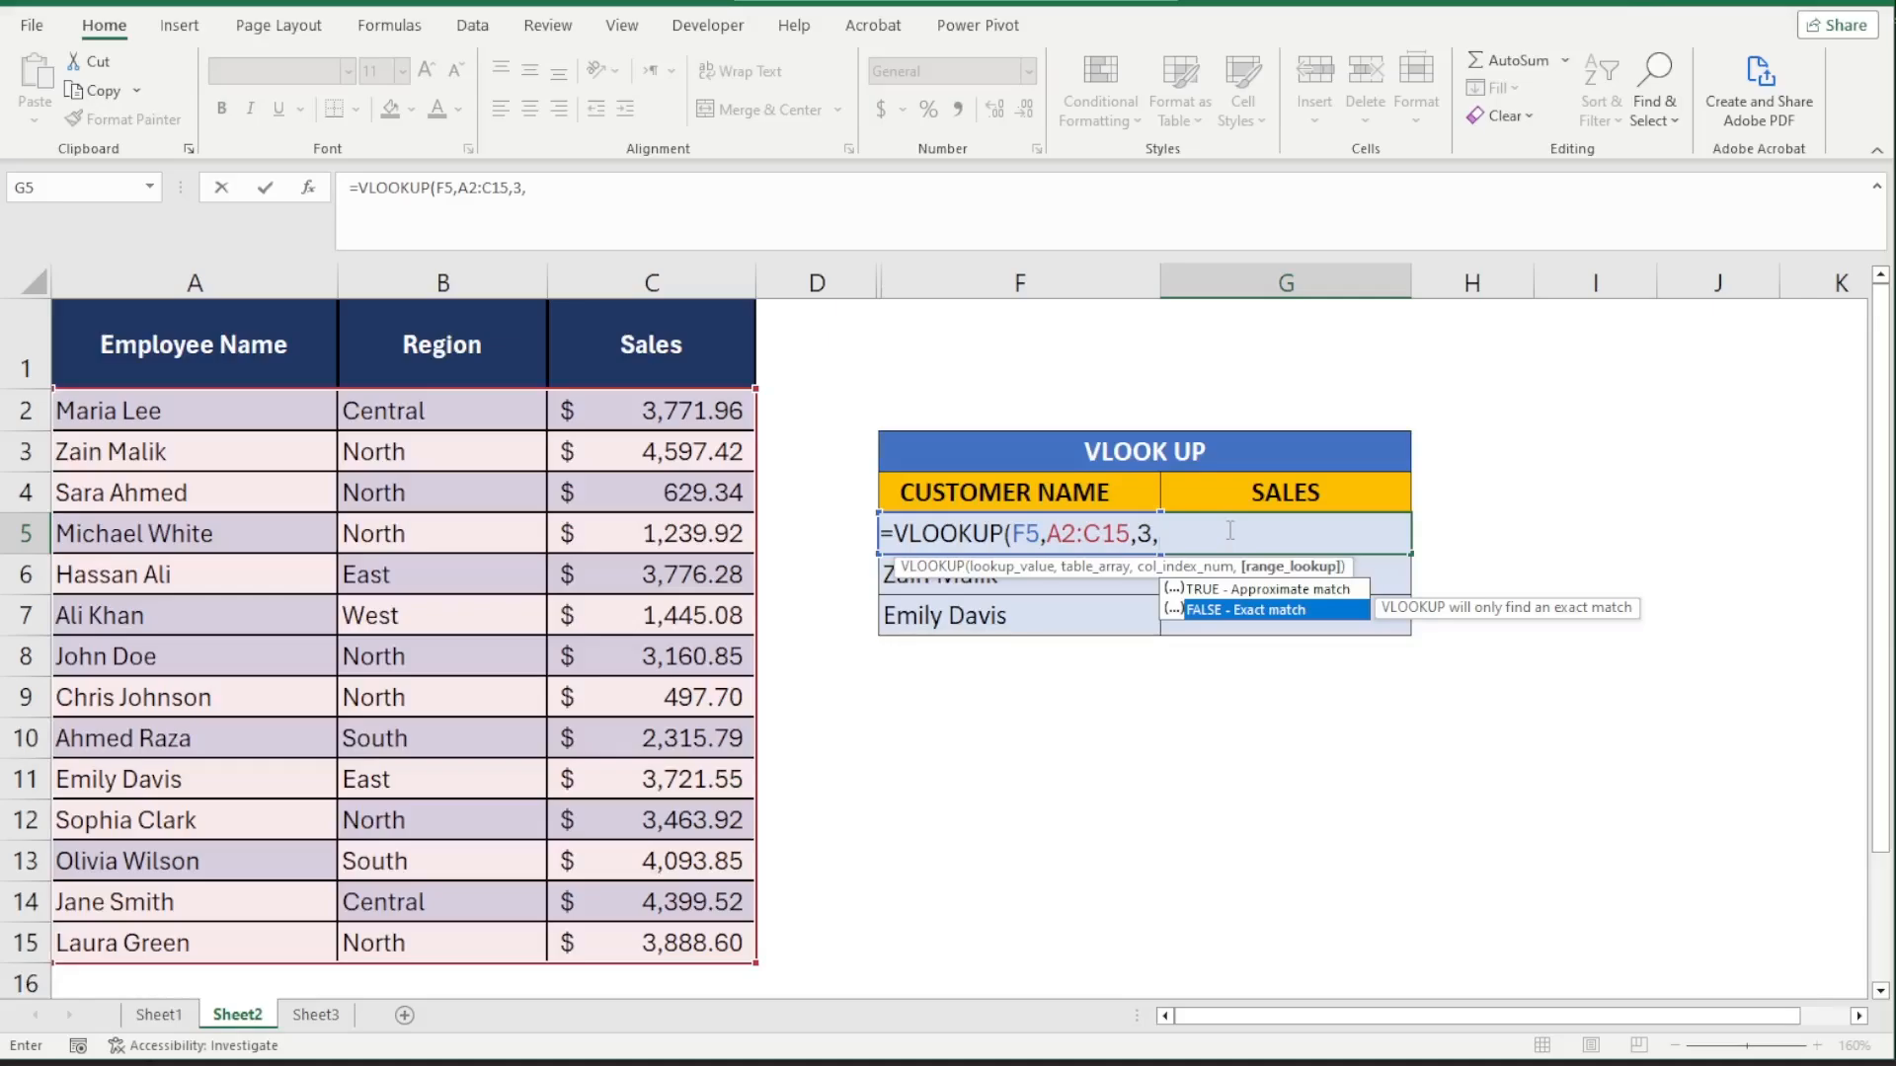
pyautogui.press('Tab')
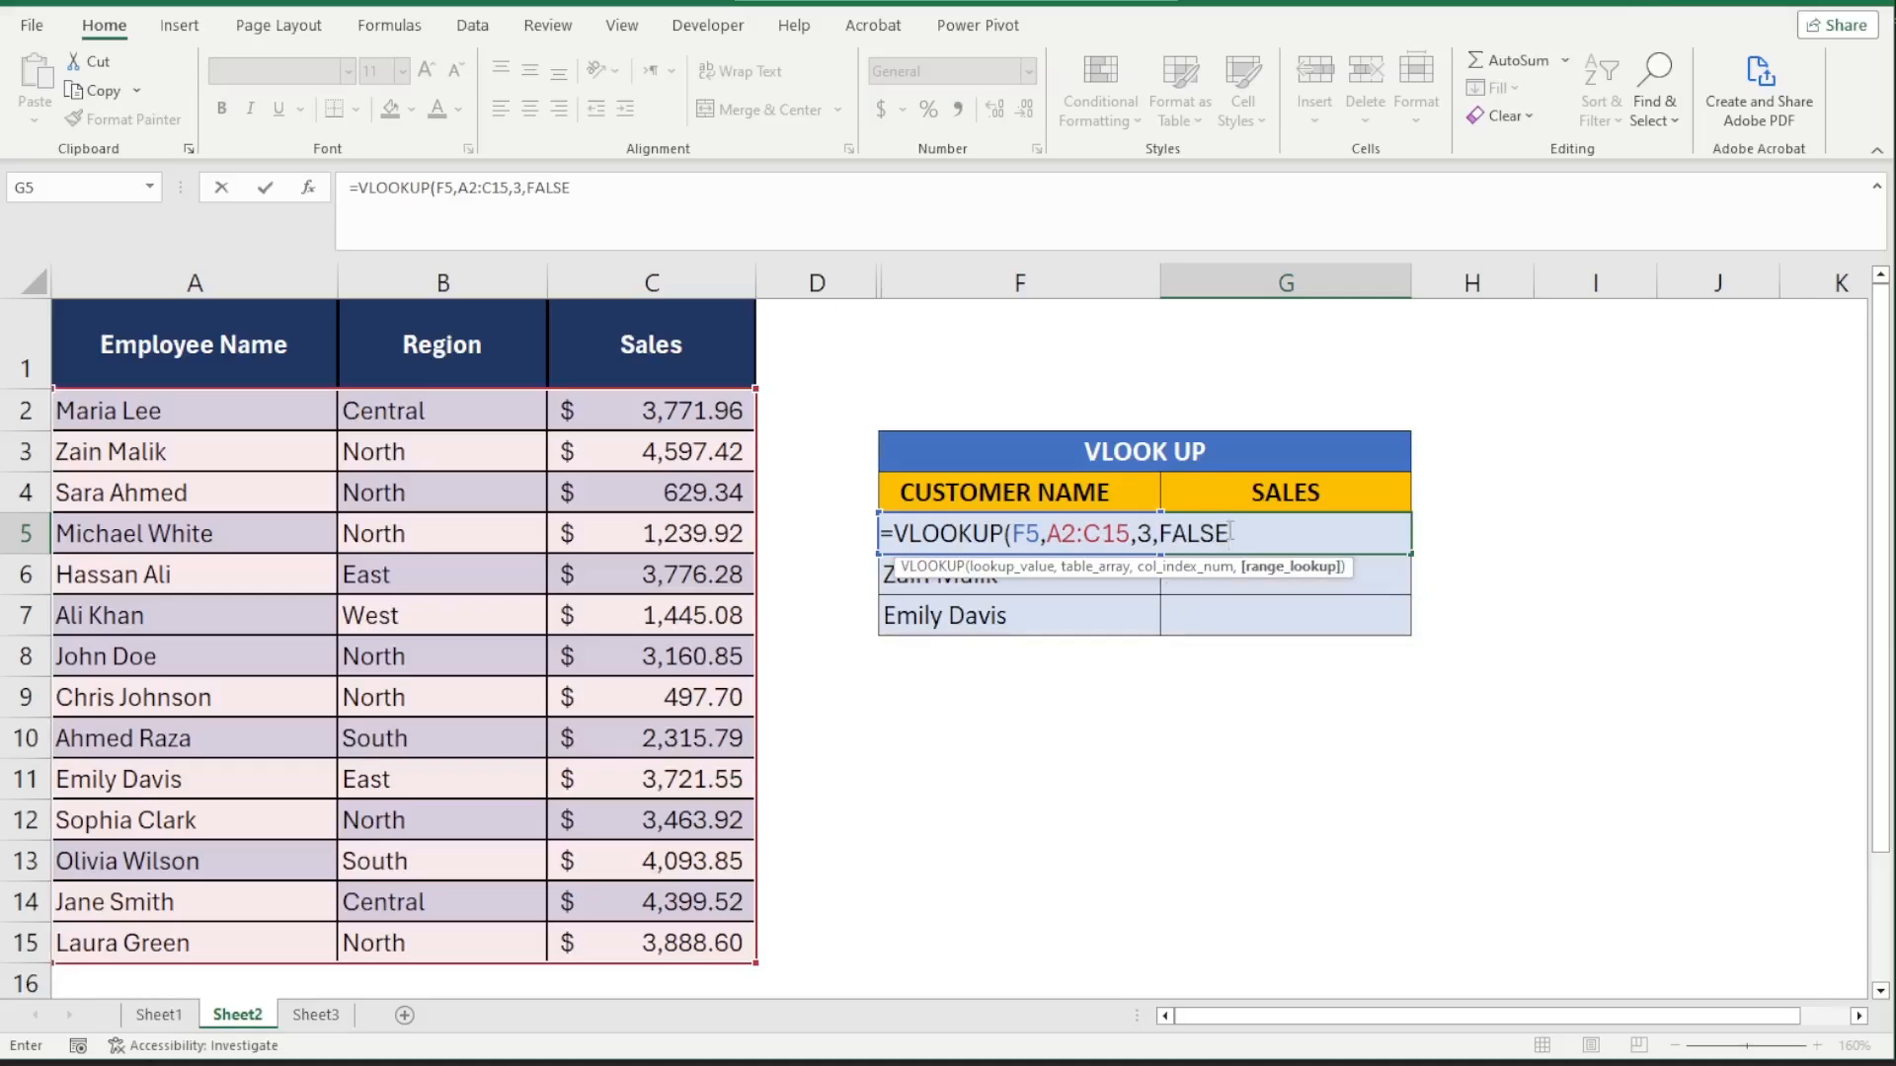
pyautogui.write(')')
pyautogui.press('Return')
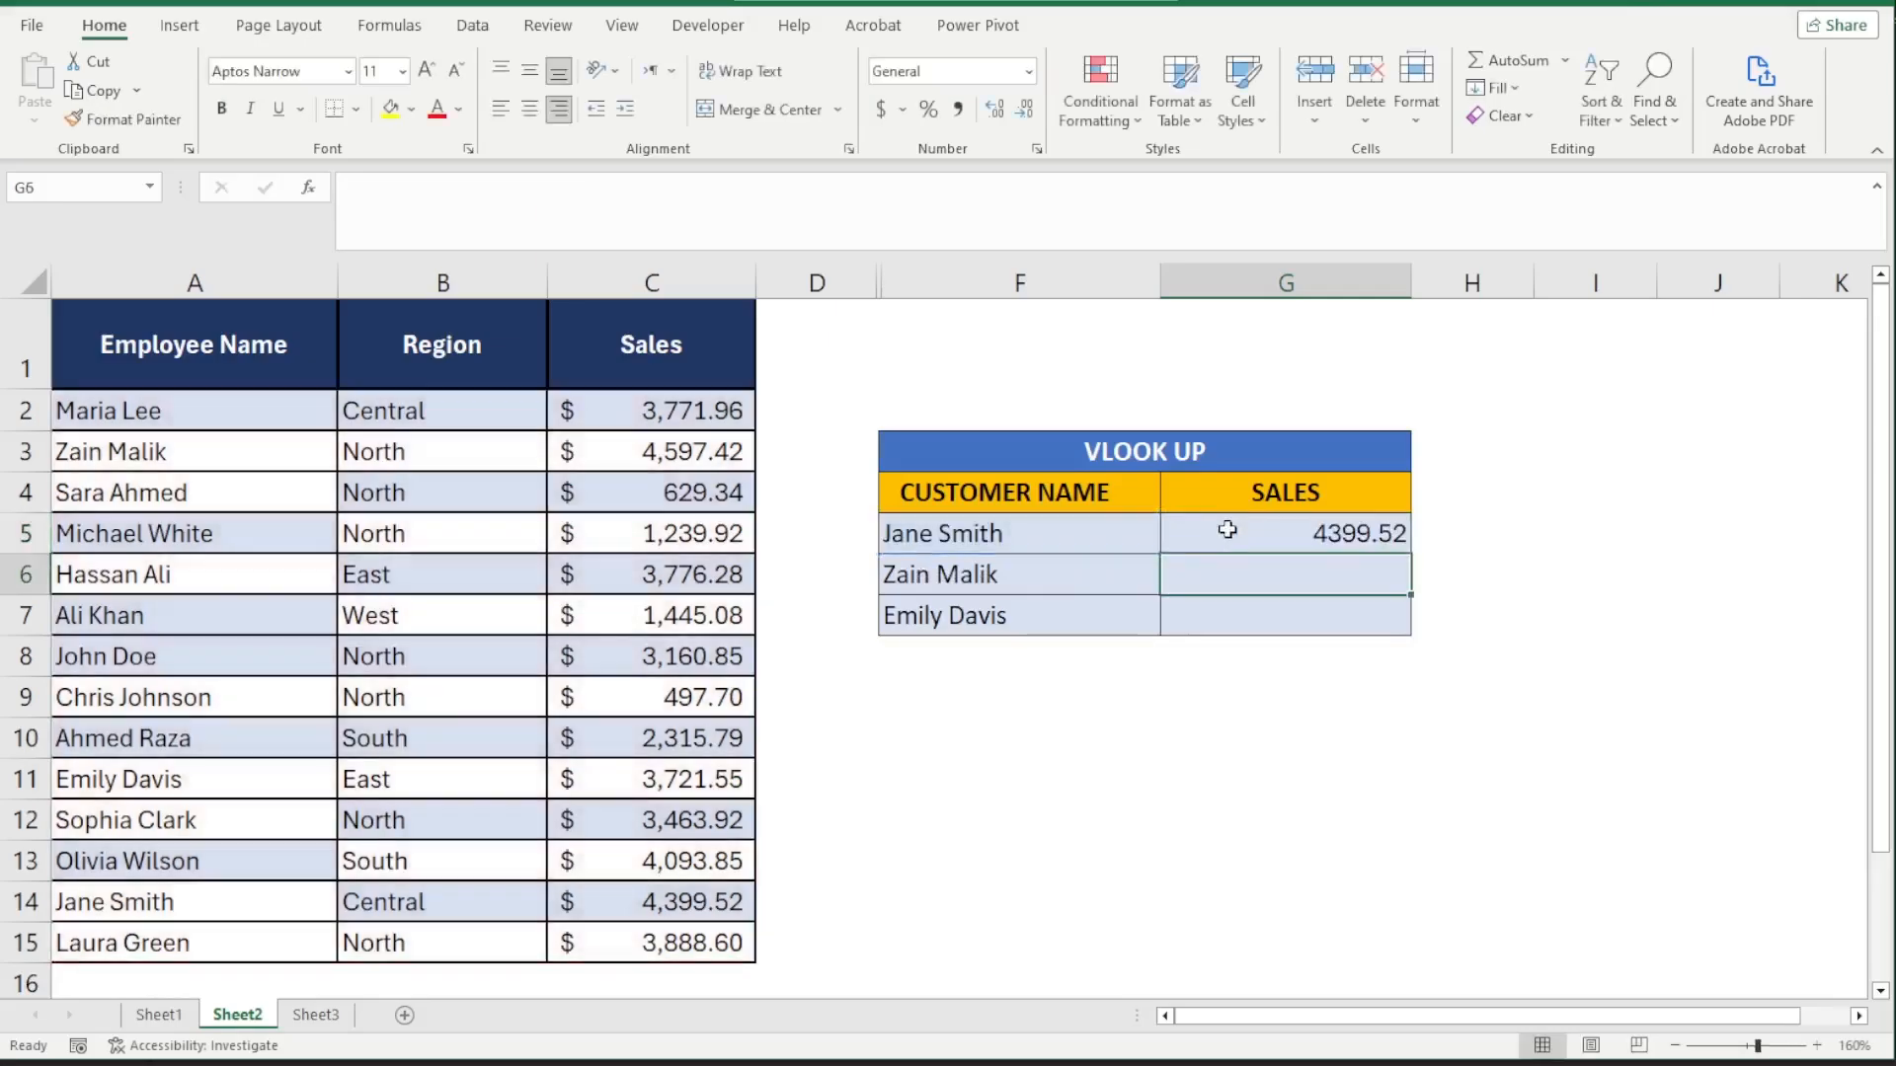
# - Check G5's result against row 14 of the sales table, and replace FALSE with 0 in its VLOOKUP formula
pyautogui.click(1228, 530)
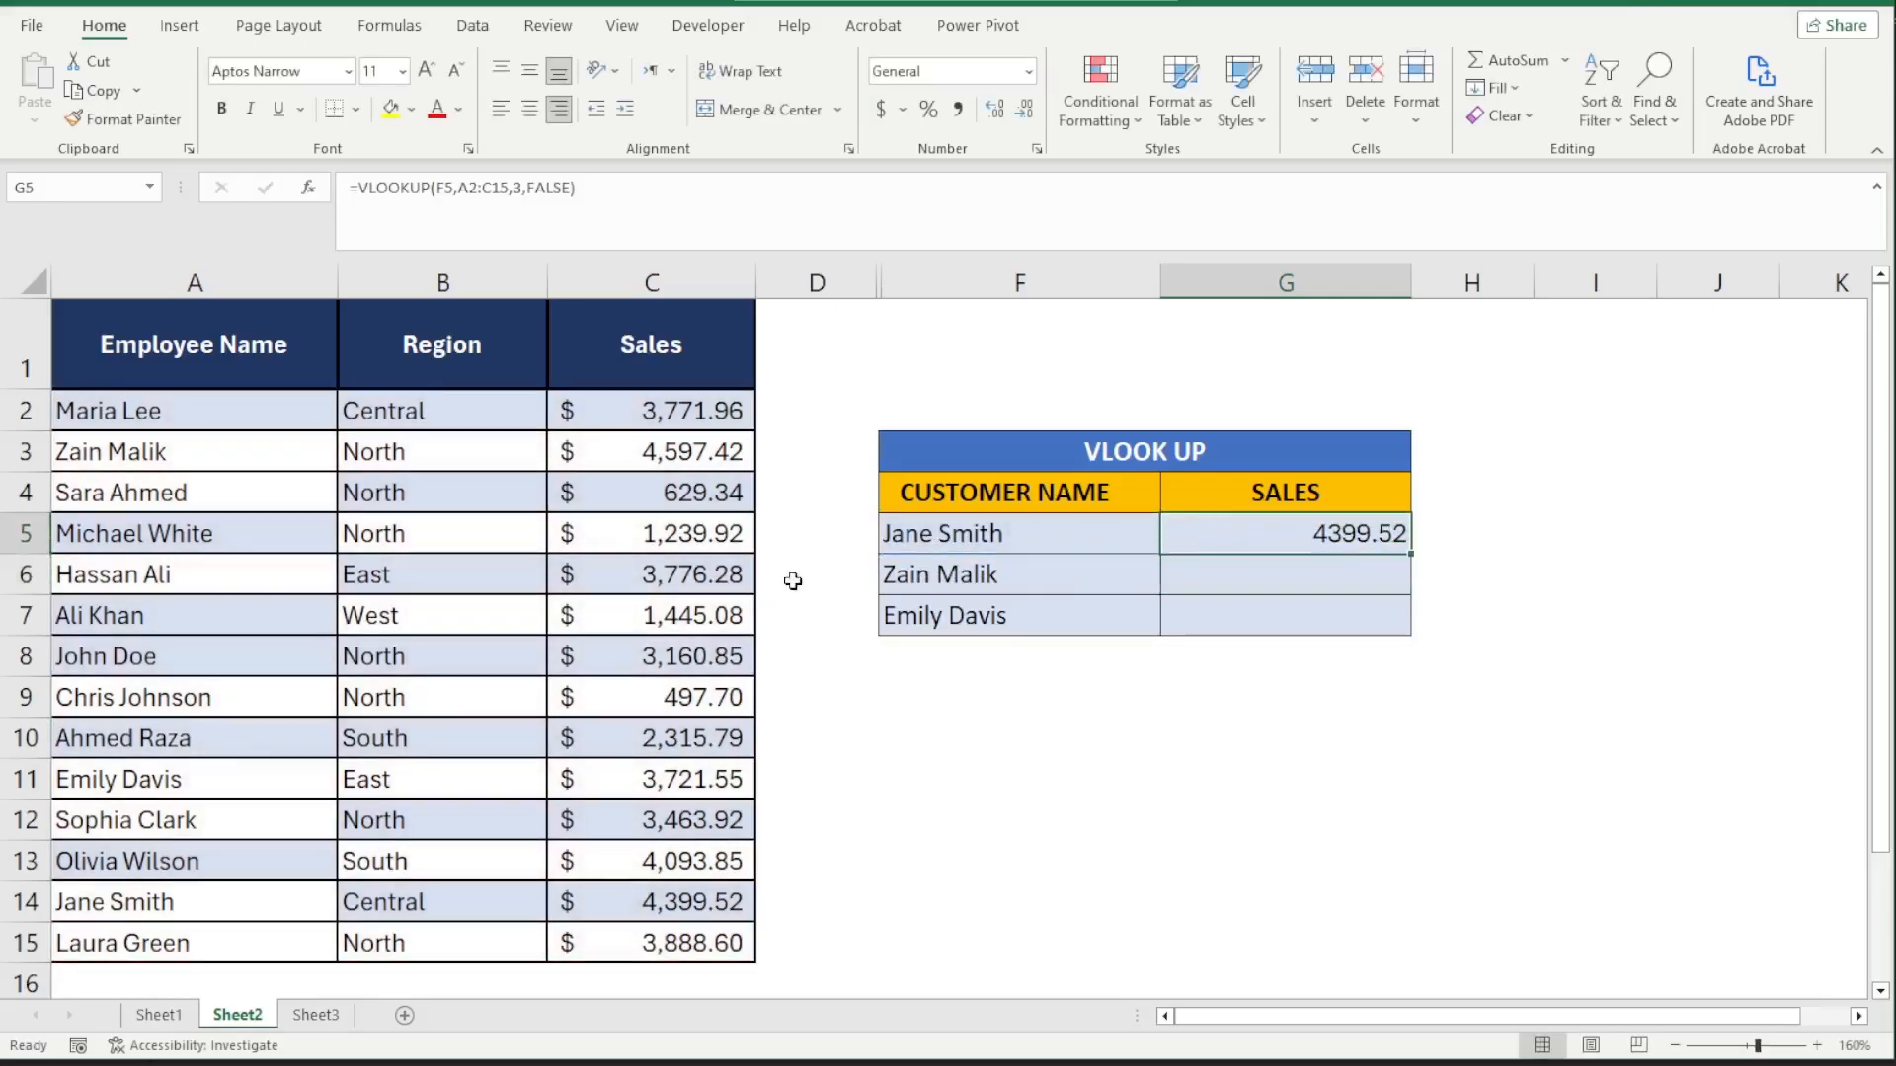
pyautogui.moveTo(285, 899); pyautogui.dragTo(626, 899)
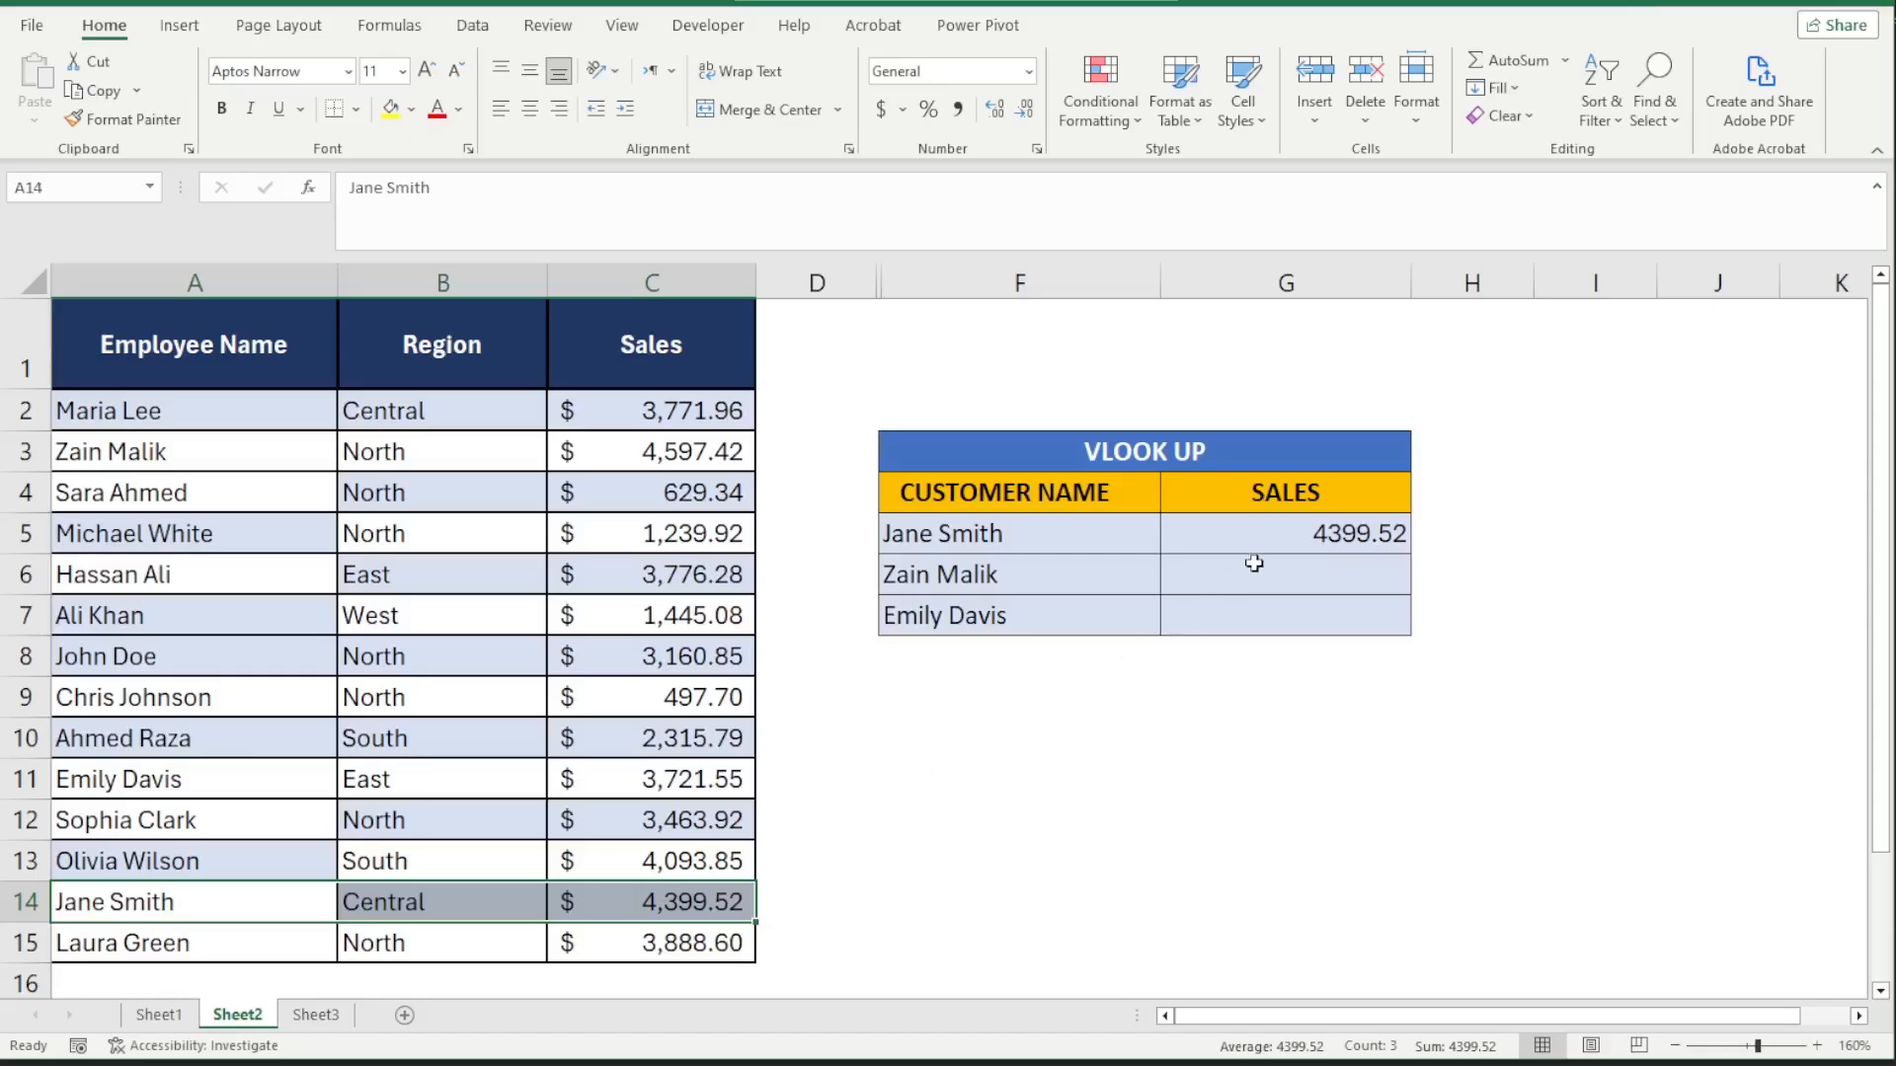
pyautogui.click(1256, 530)
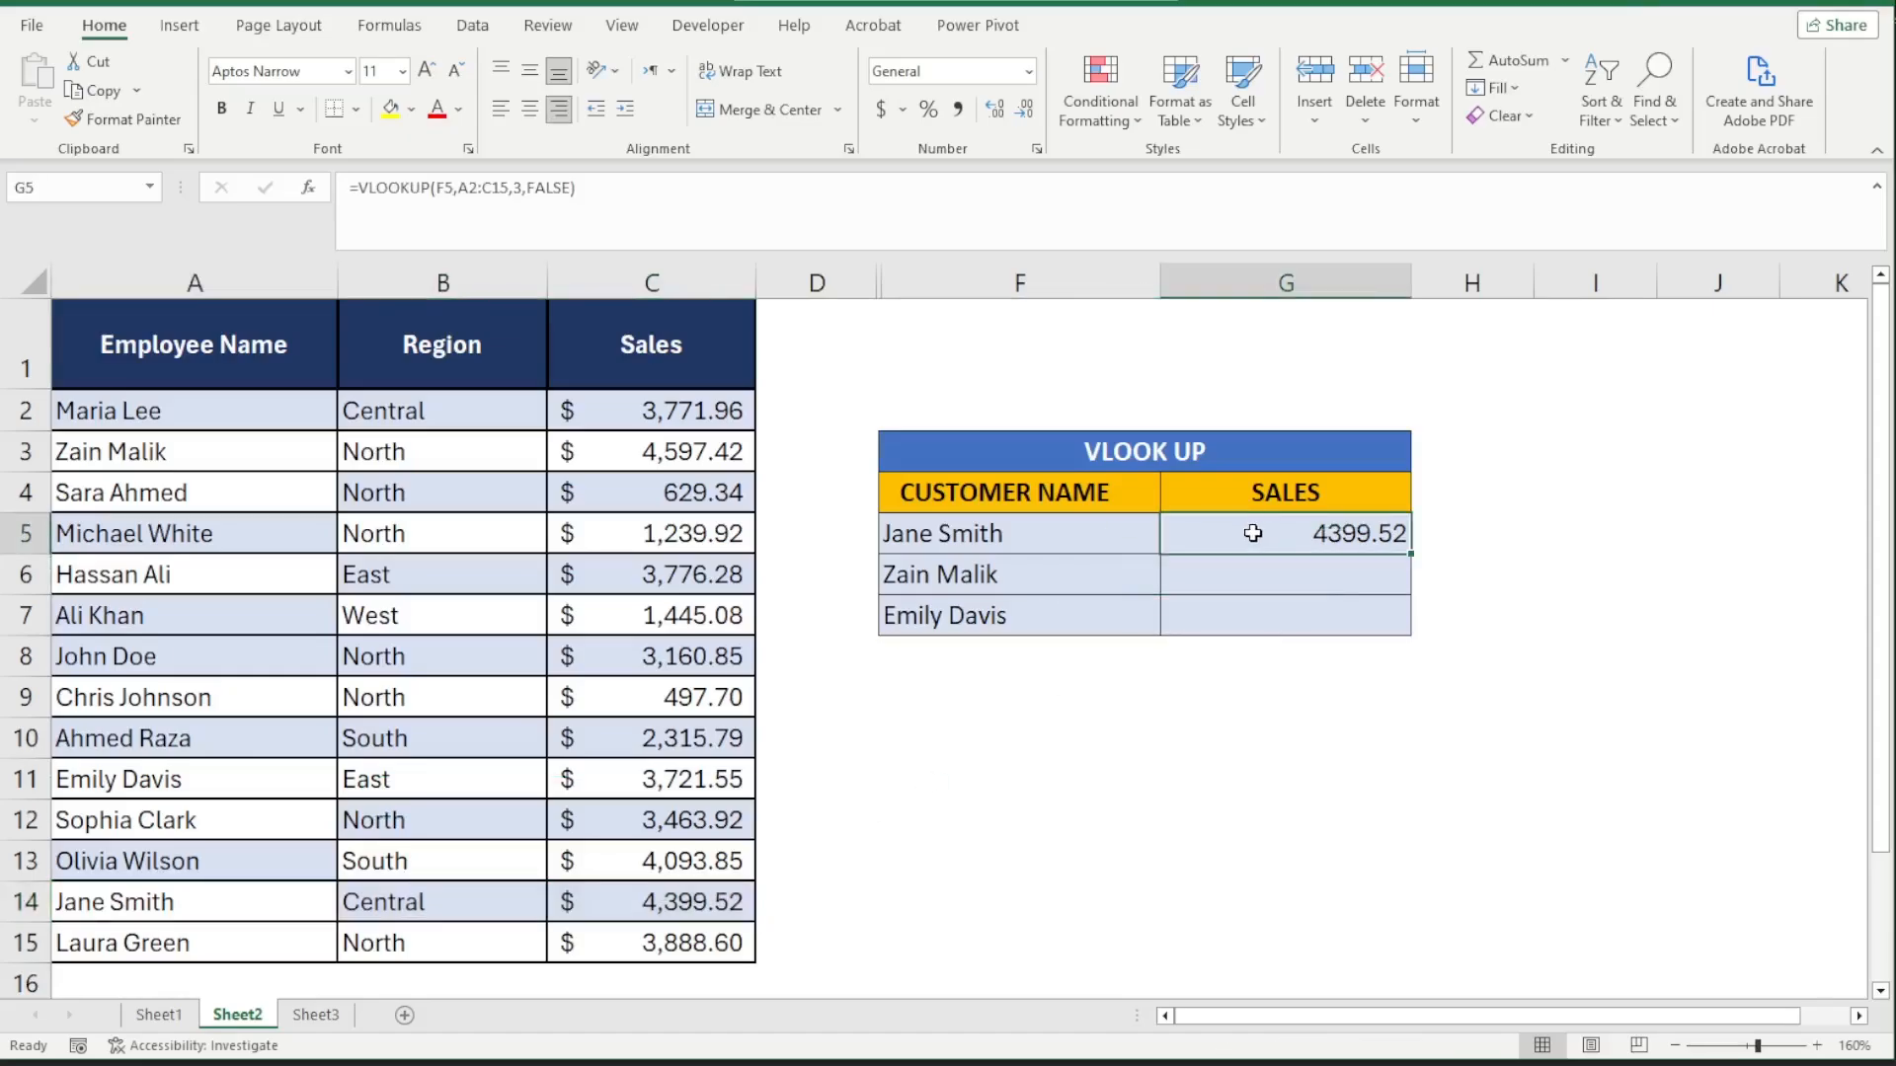
pyautogui.doubleClick(1252, 534)
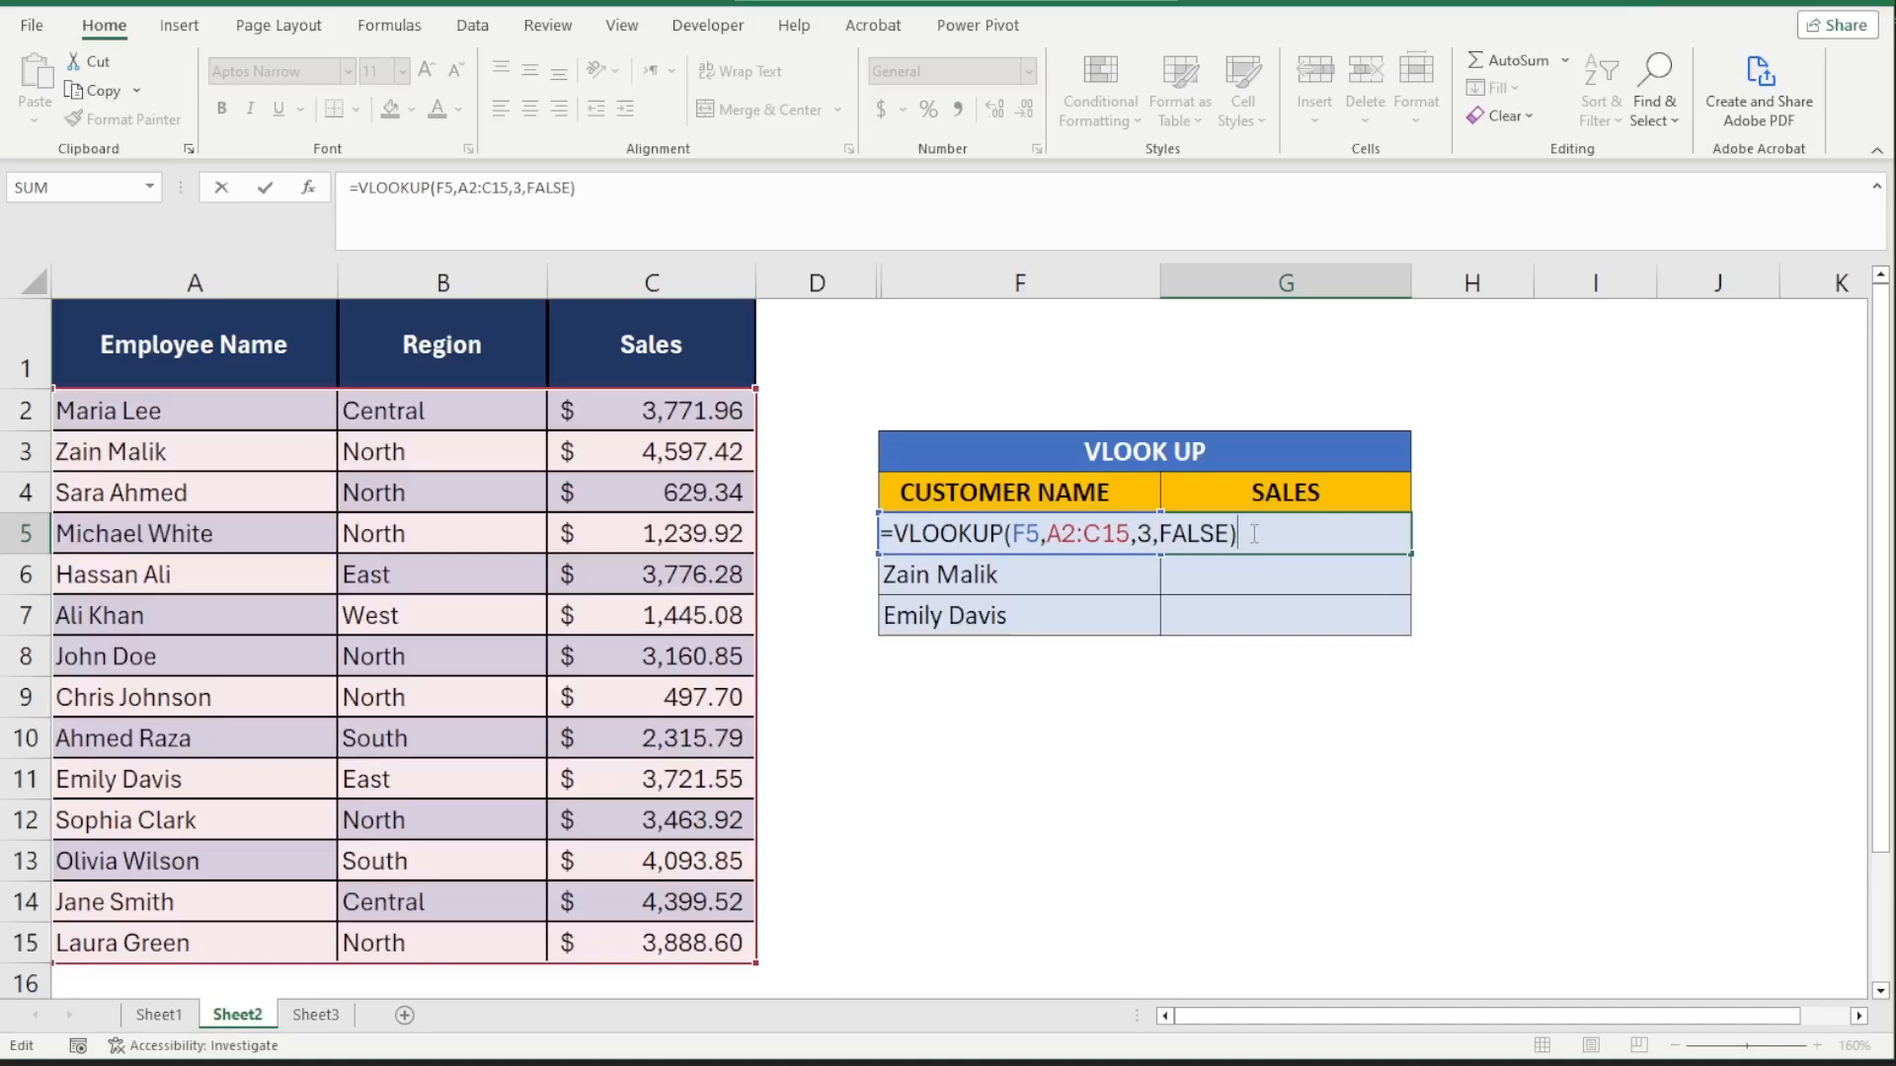
pyautogui.moveTo(1229, 533); pyautogui.dragTo(1161, 533)
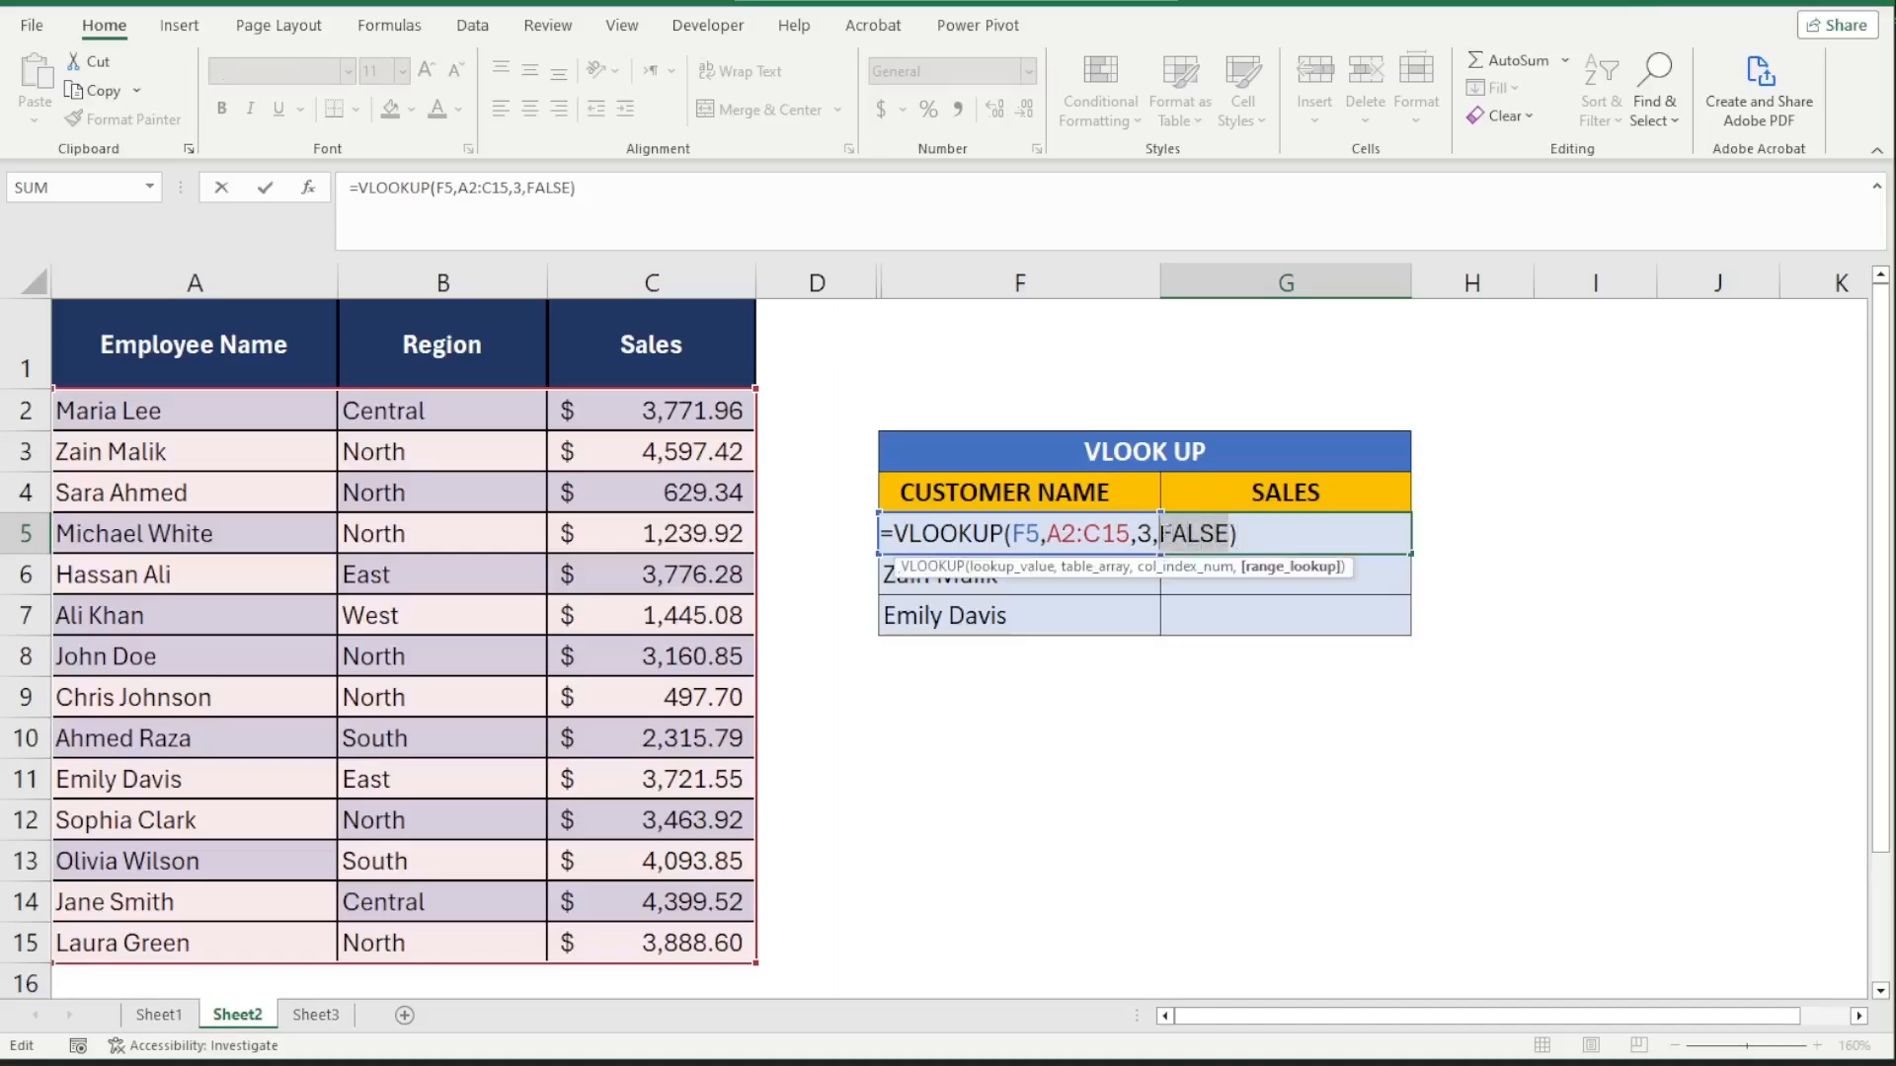
pyautogui.write('0')
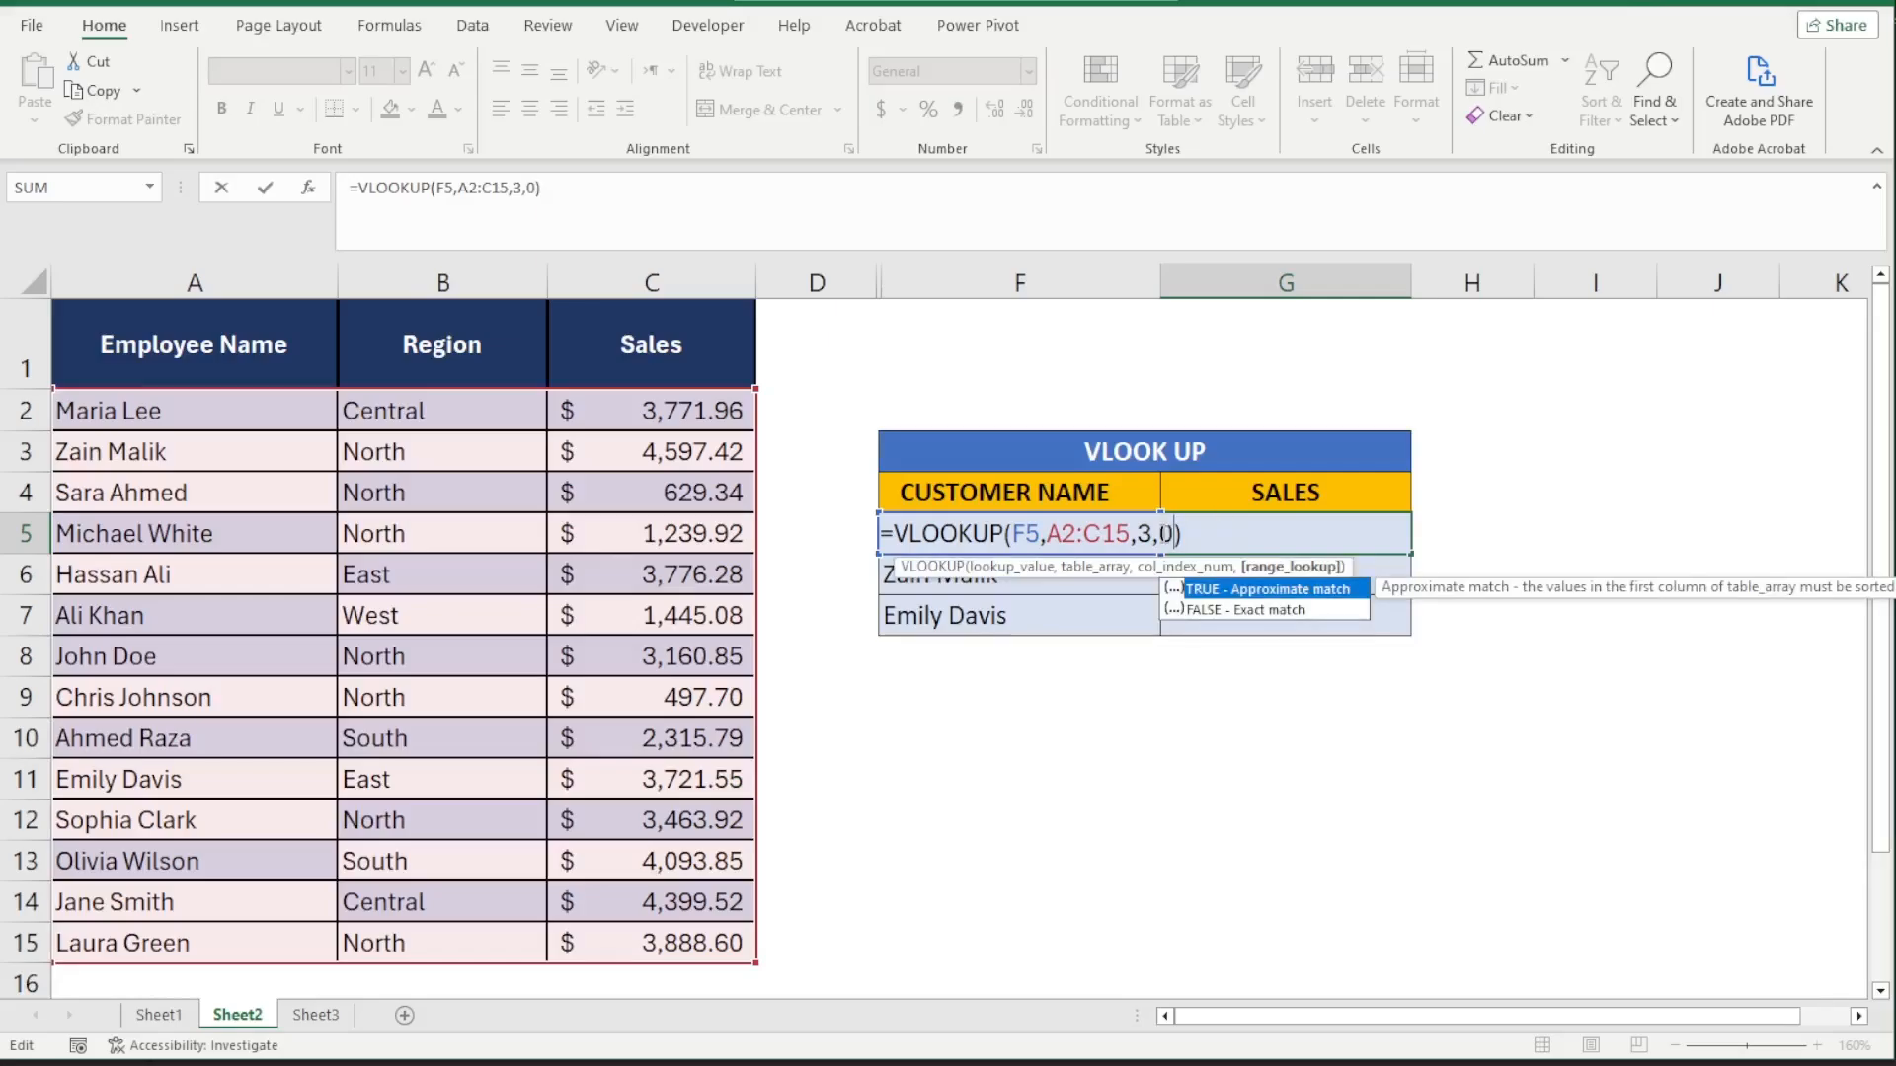
pyautogui.press('Return')
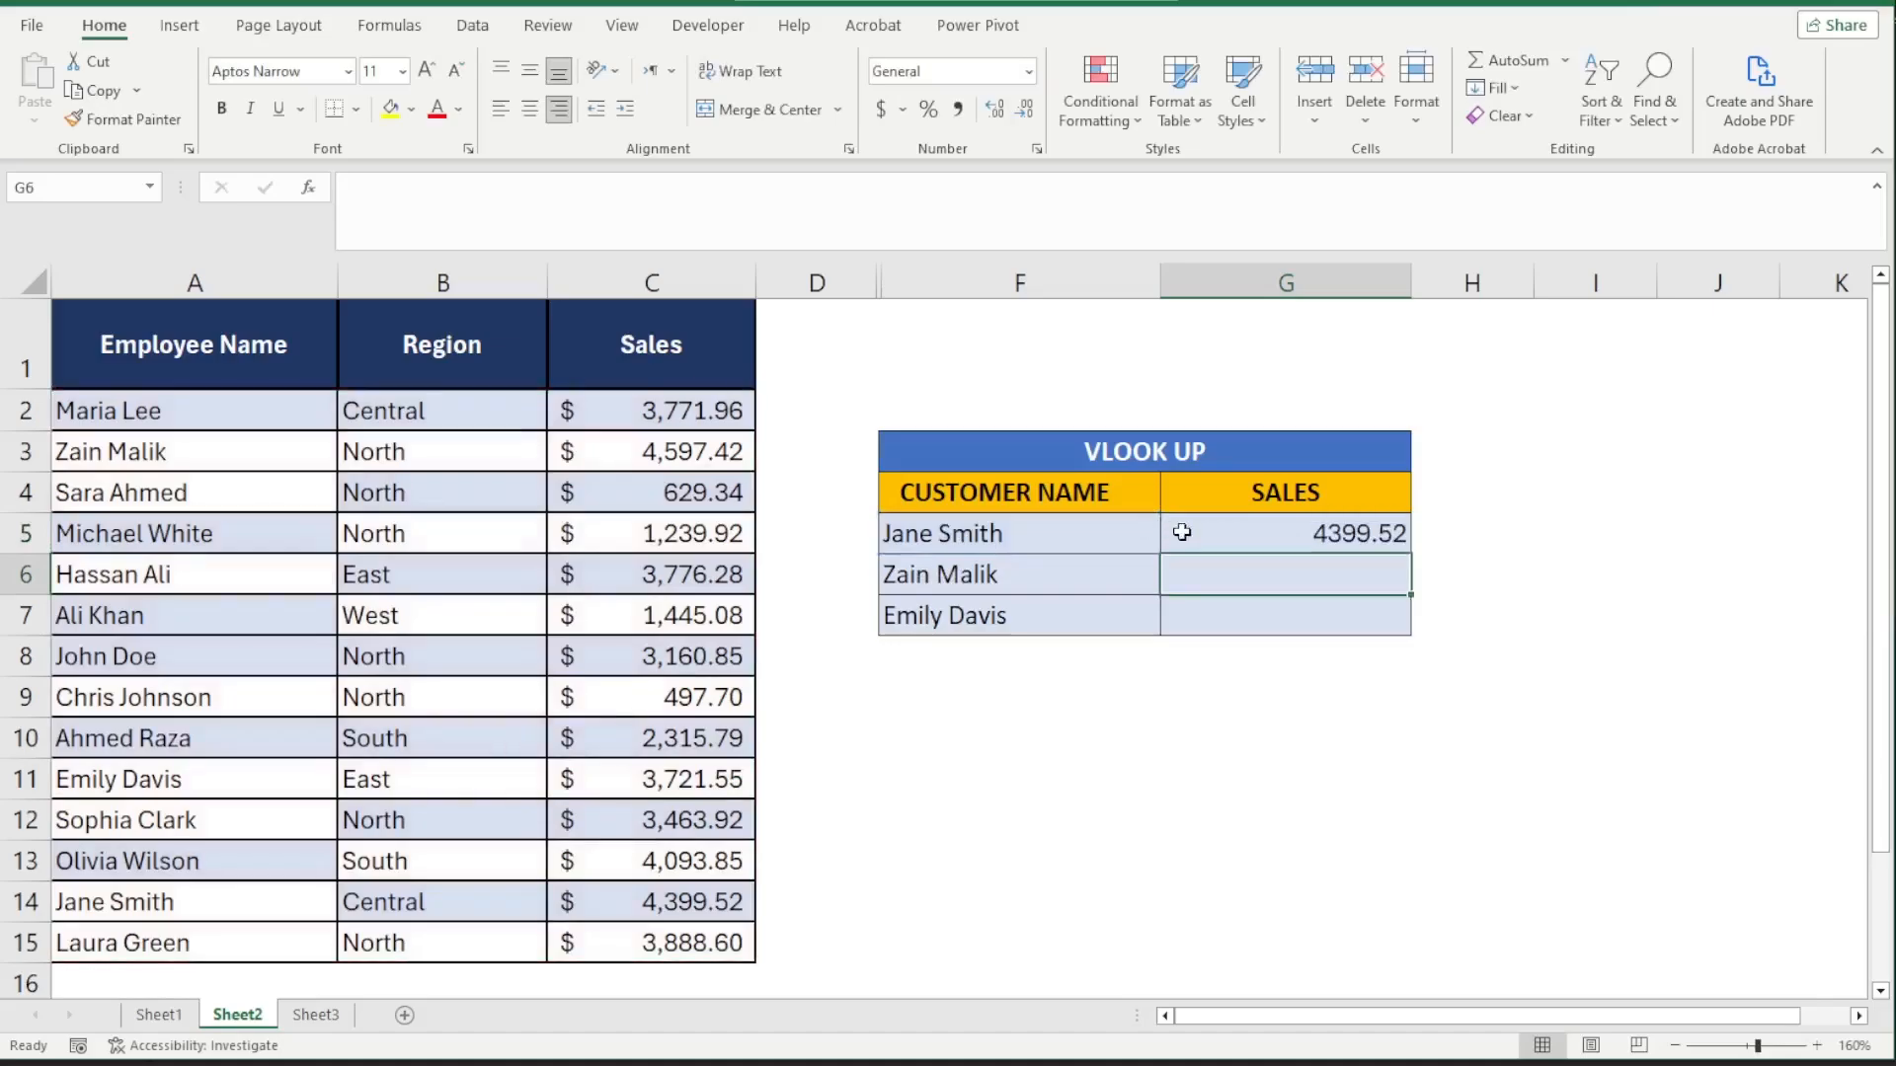
# - Make the table array in G5's VLOOKUP formula absolute as $A$2:$C$15
pyautogui.click(1285, 537)
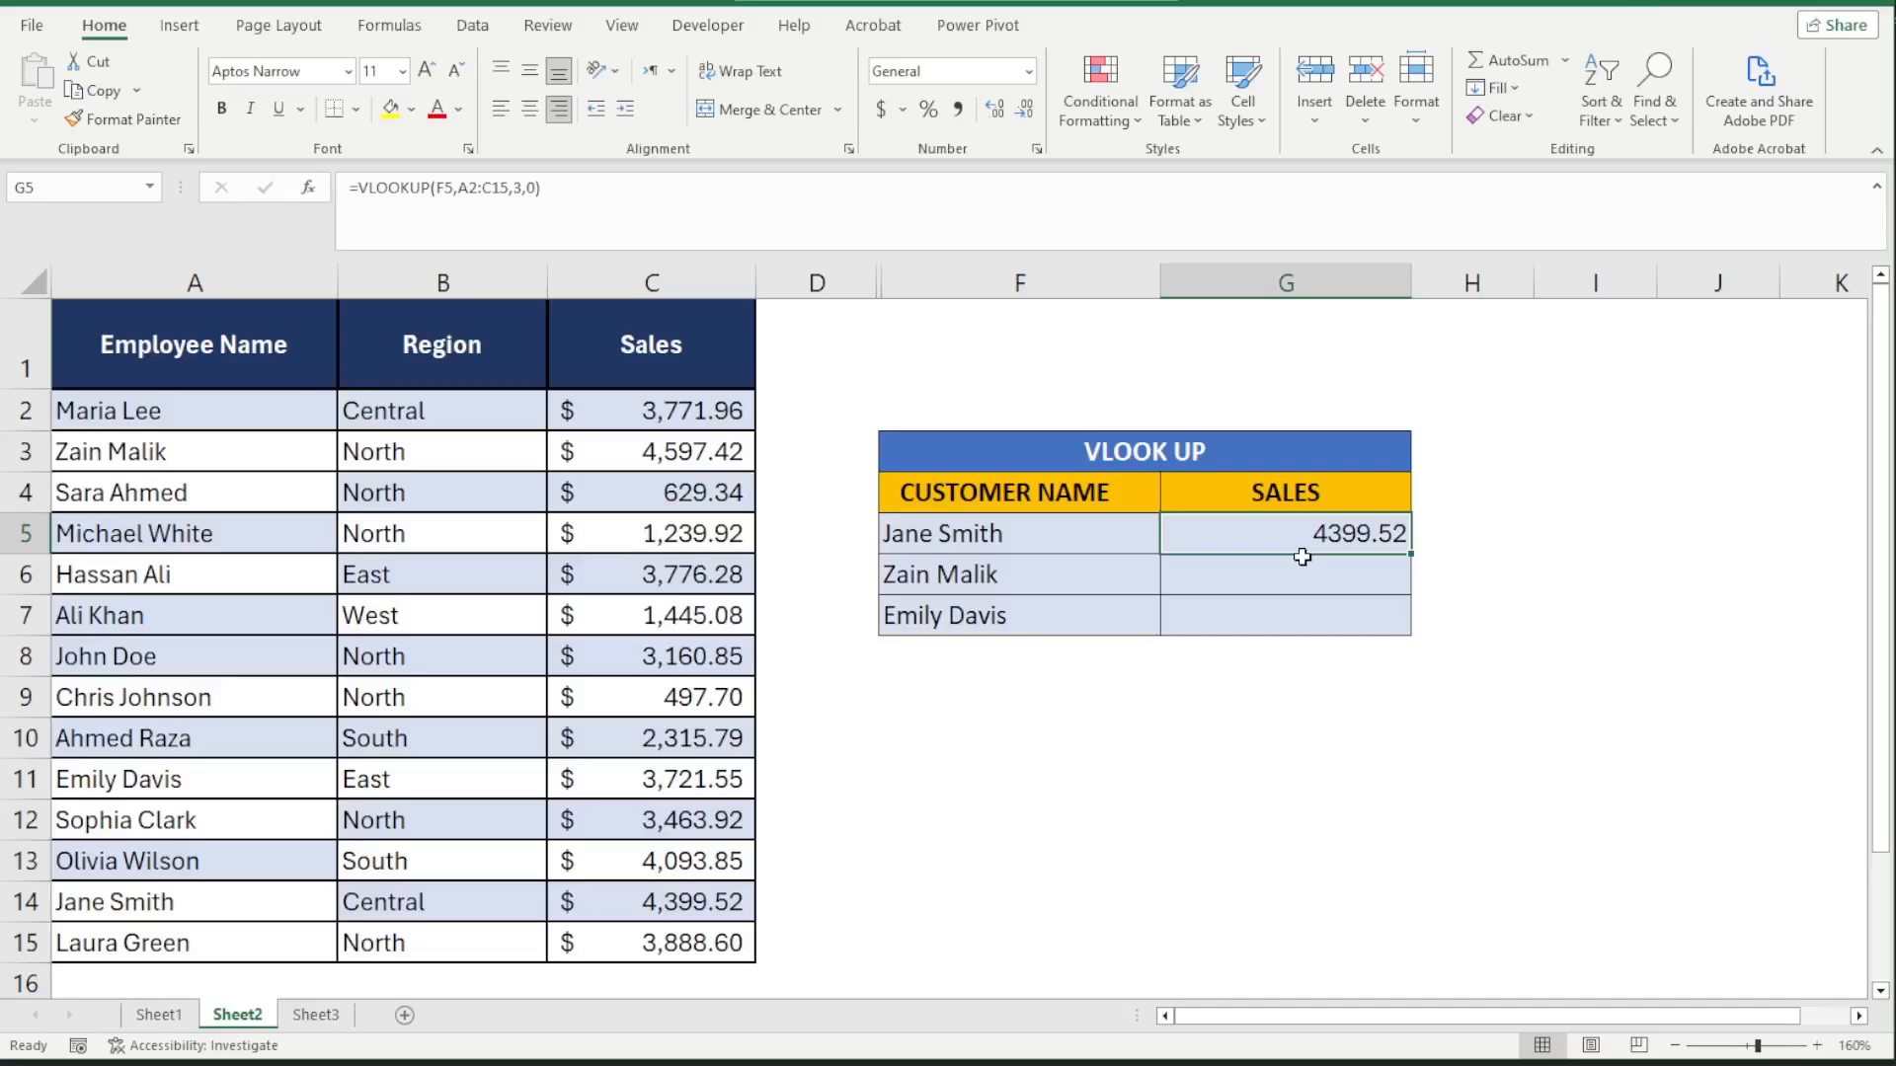
pyautogui.click(1394, 569)
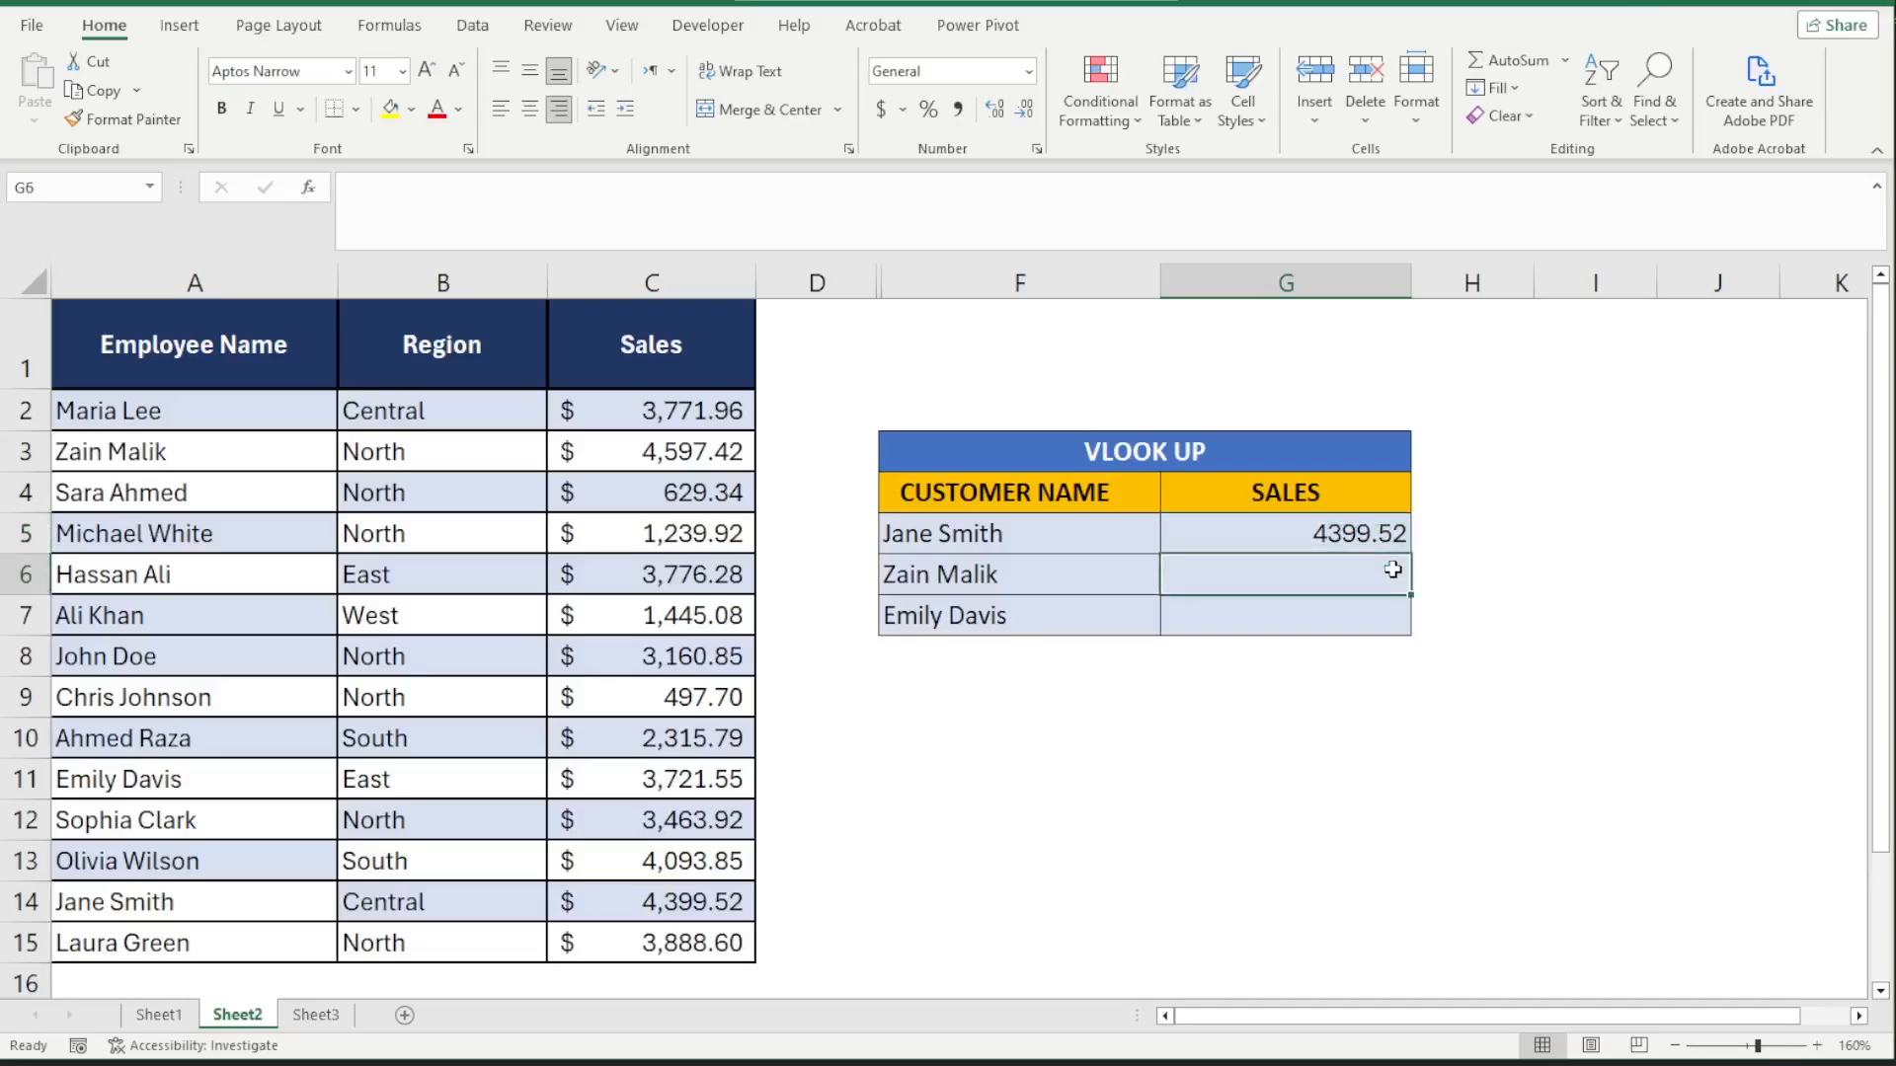
pyautogui.click(1383, 534)
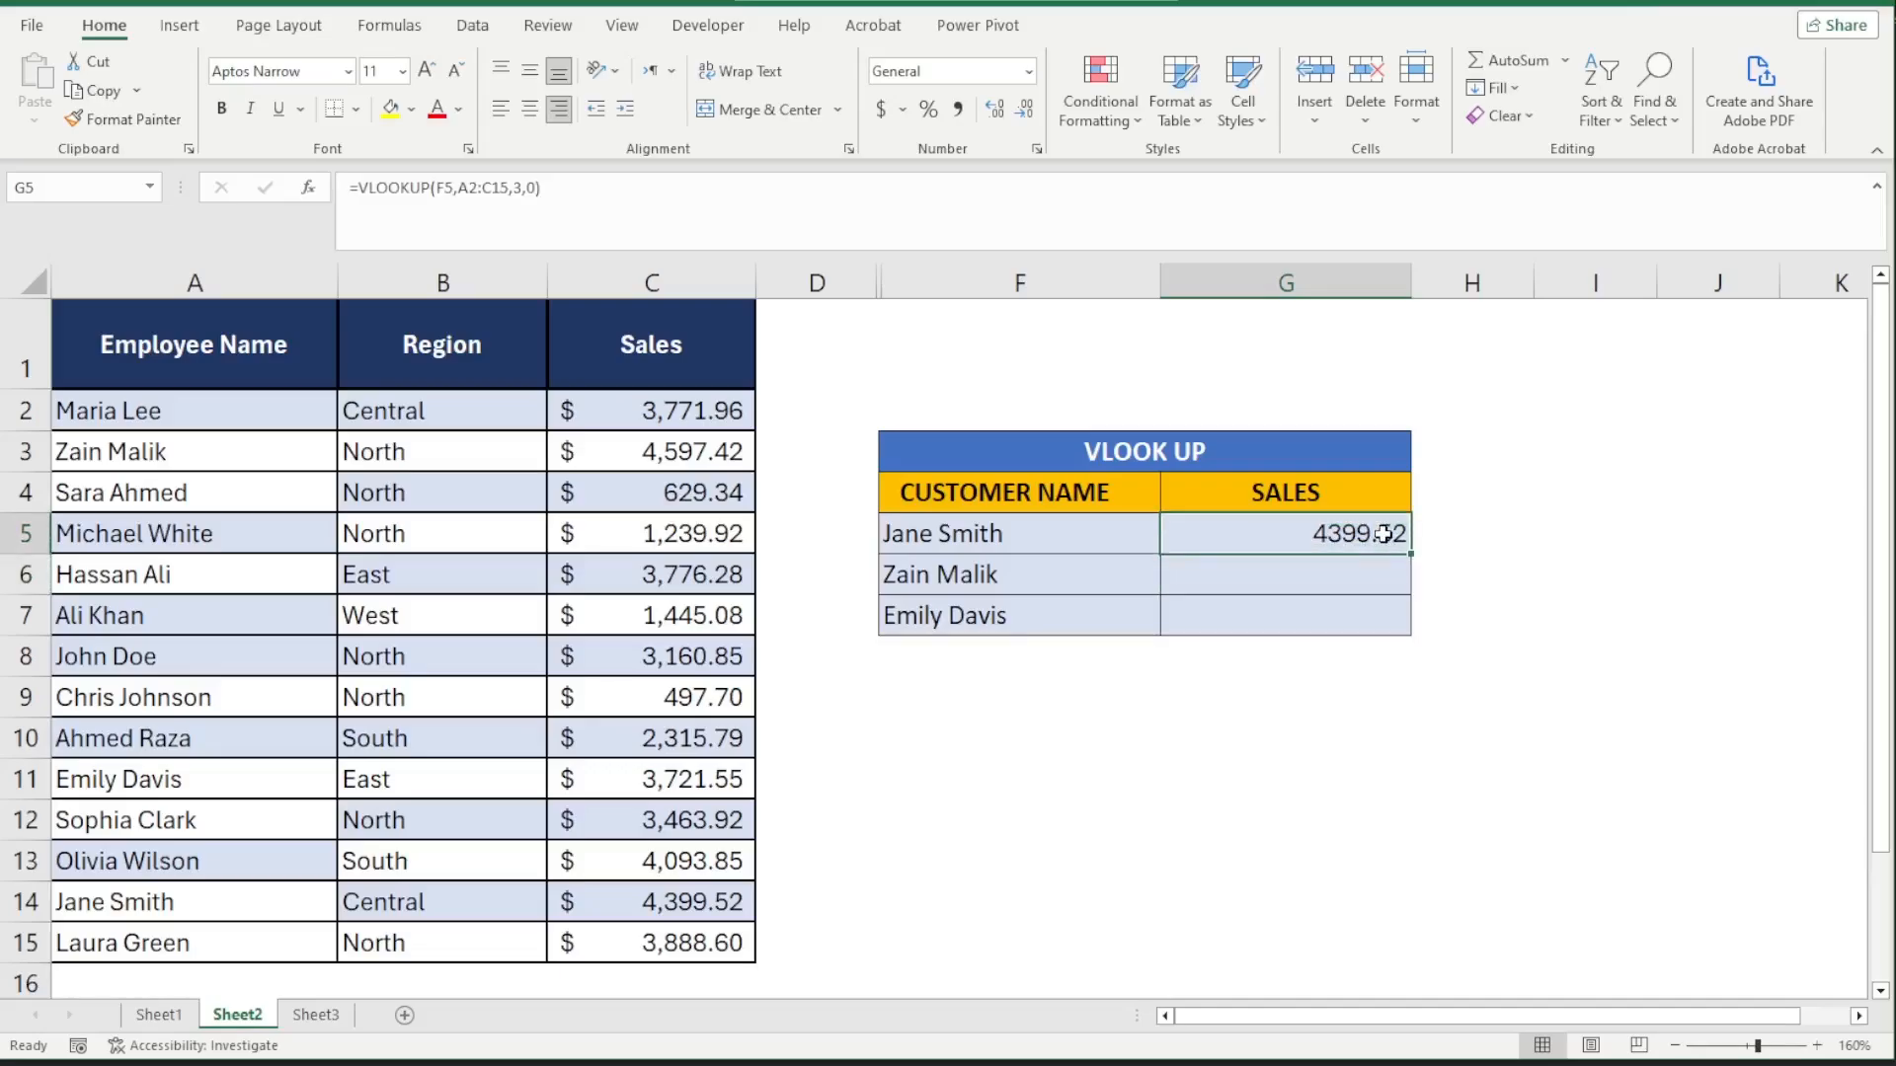
pyautogui.doubleClick(1383, 534)
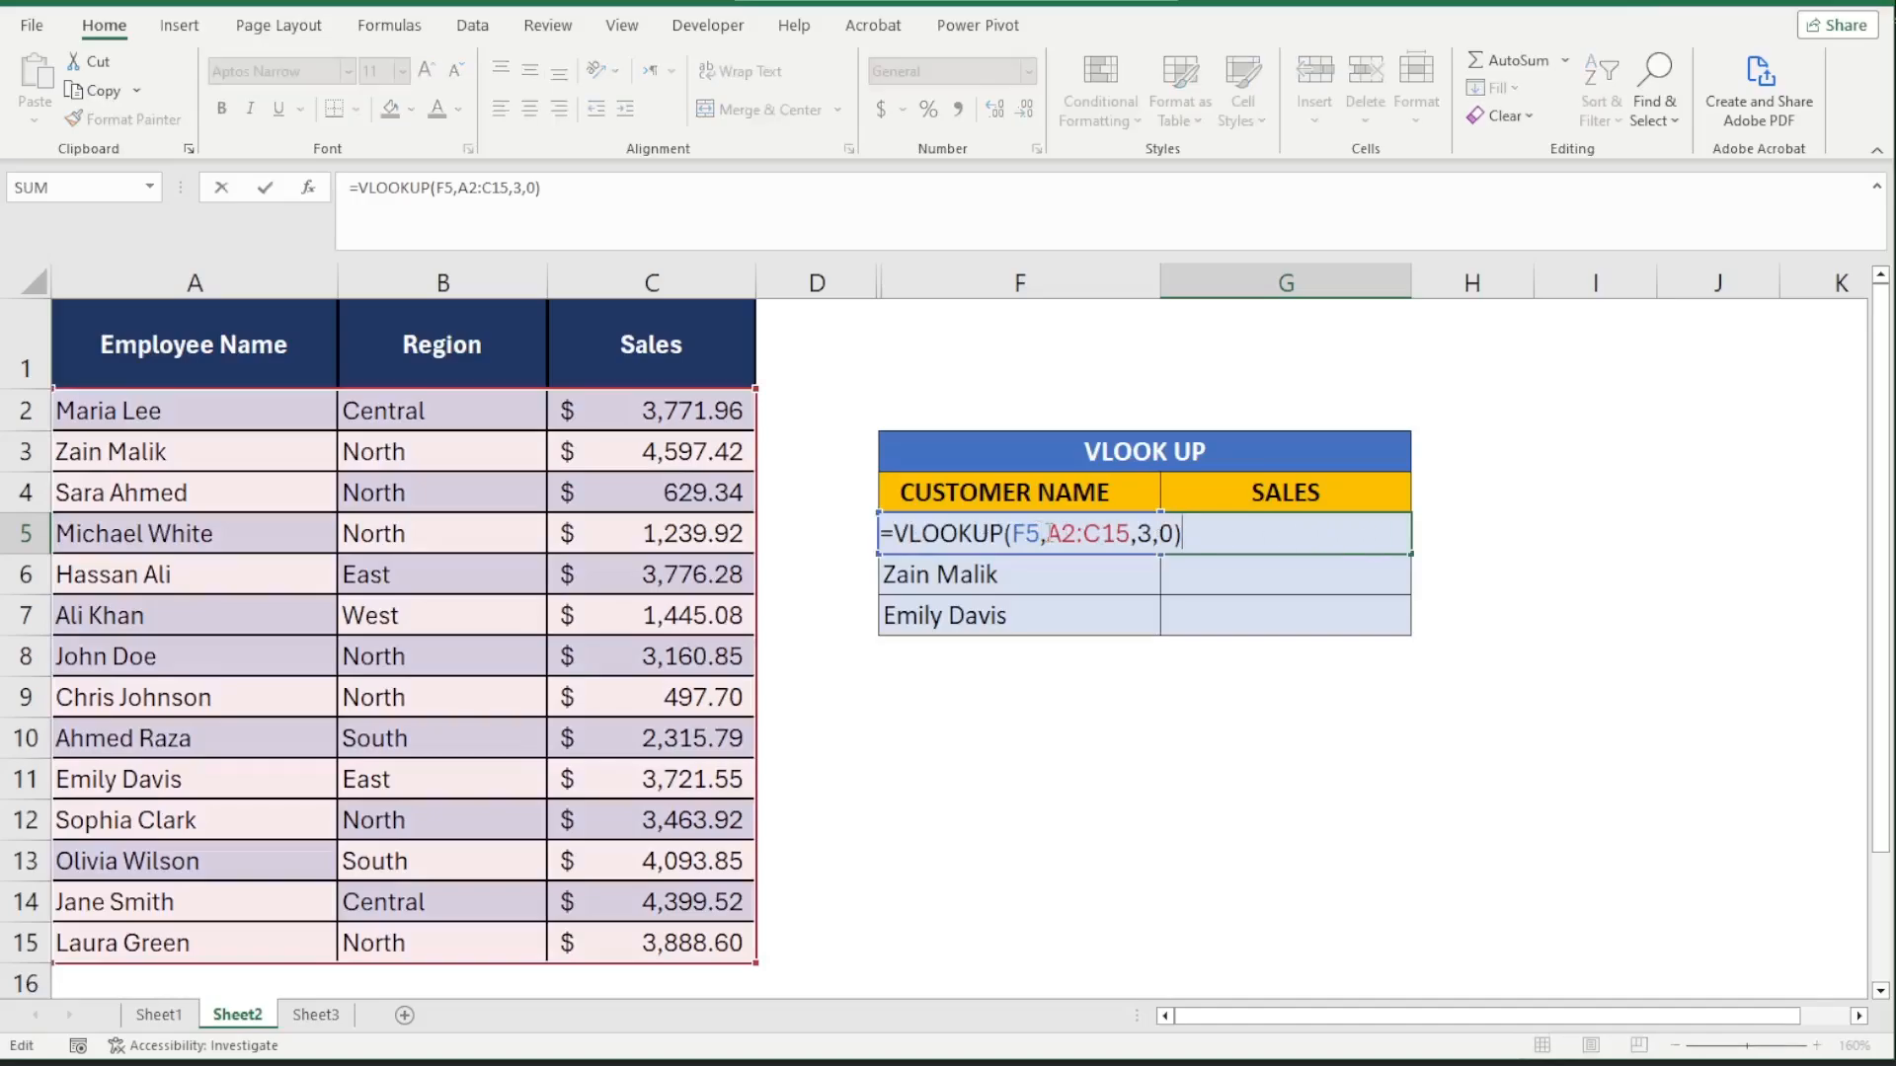
pyautogui.moveTo(1050, 533); pyautogui.dragTo(1133, 536)
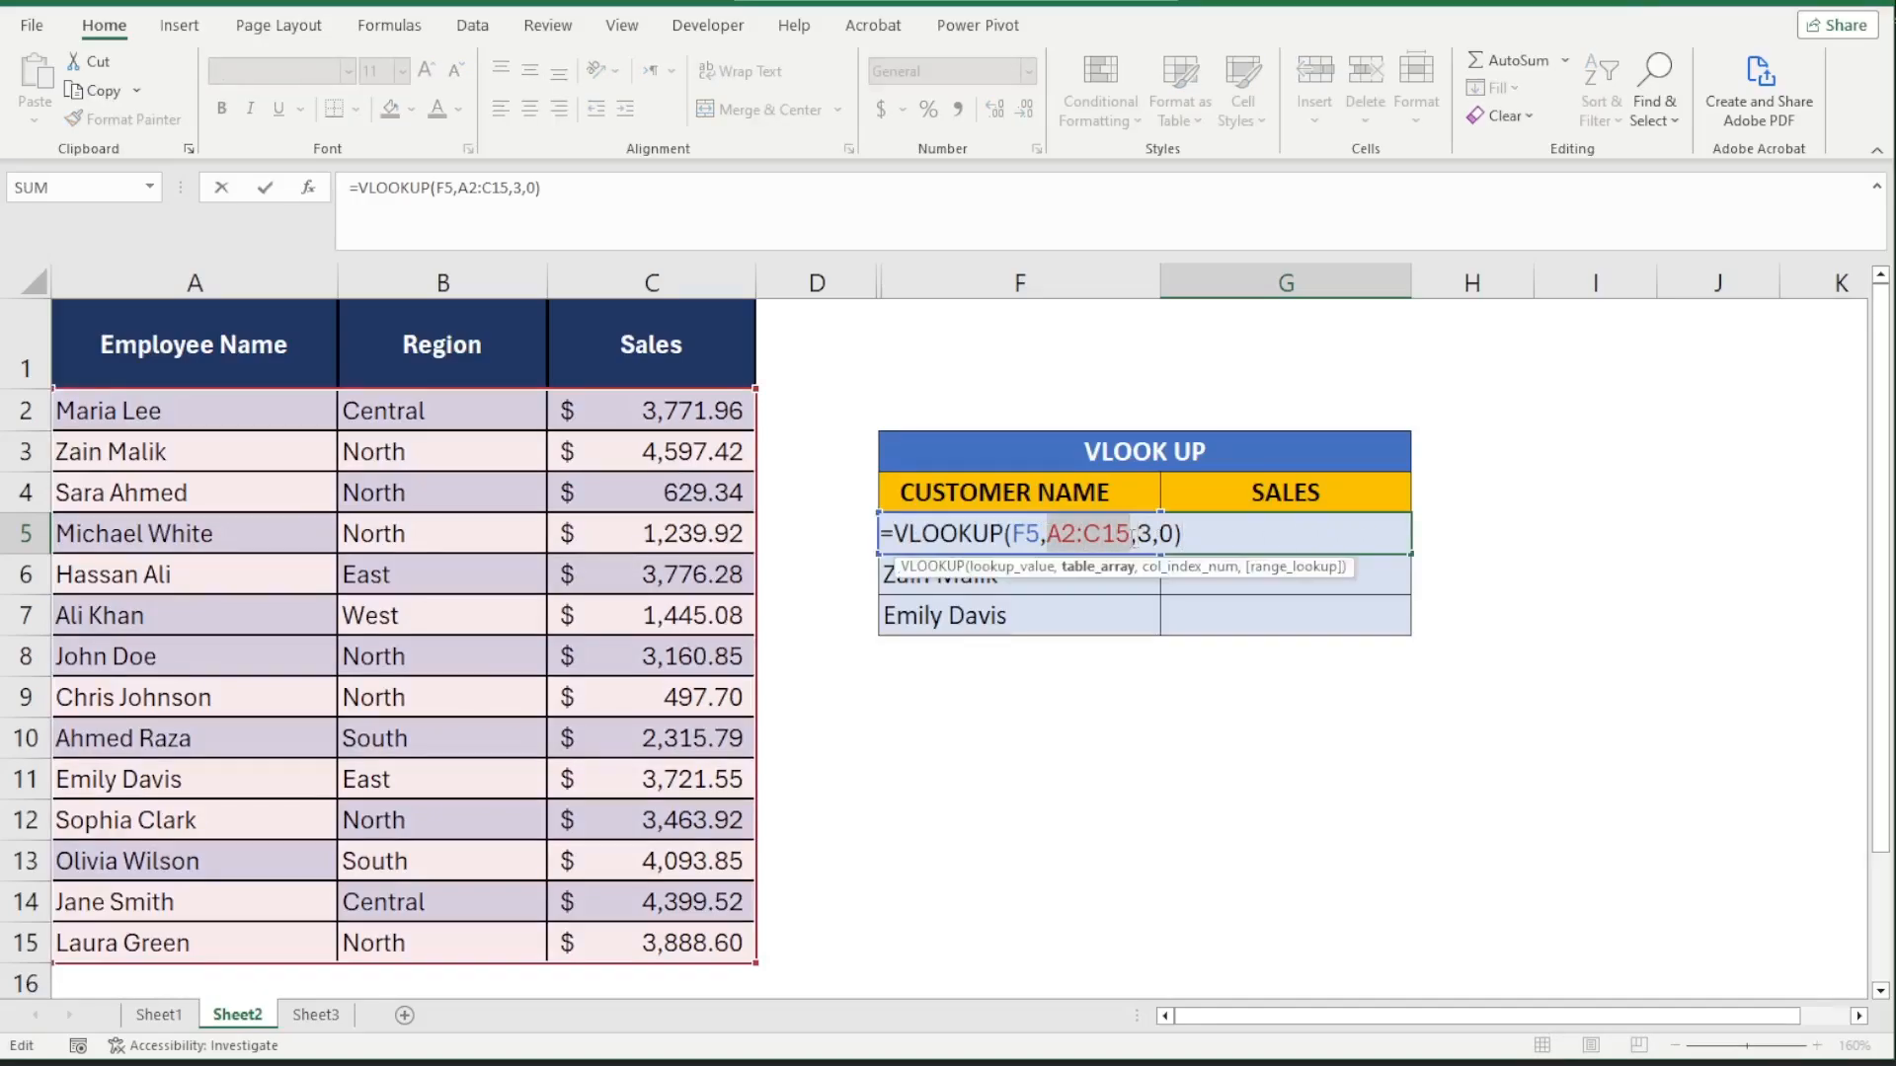
pyautogui.press('F4')
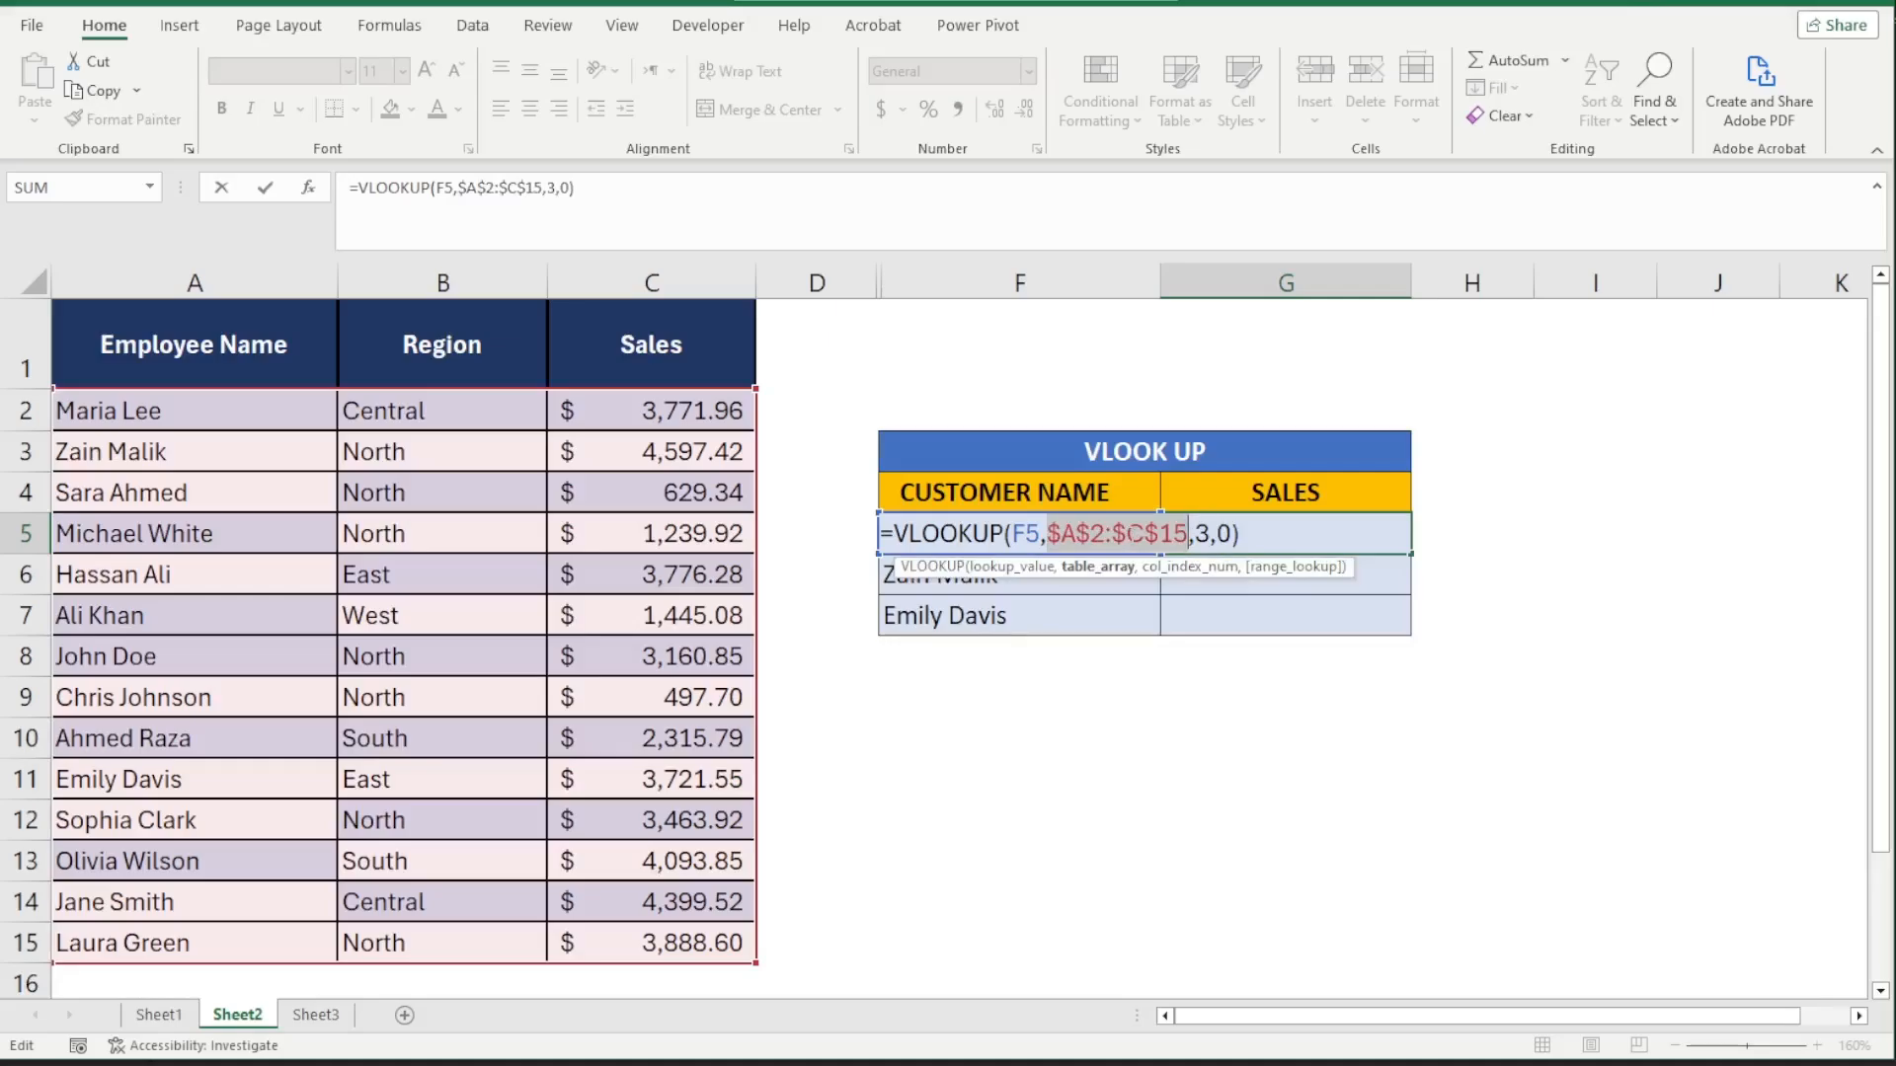
pyautogui.press('Return')
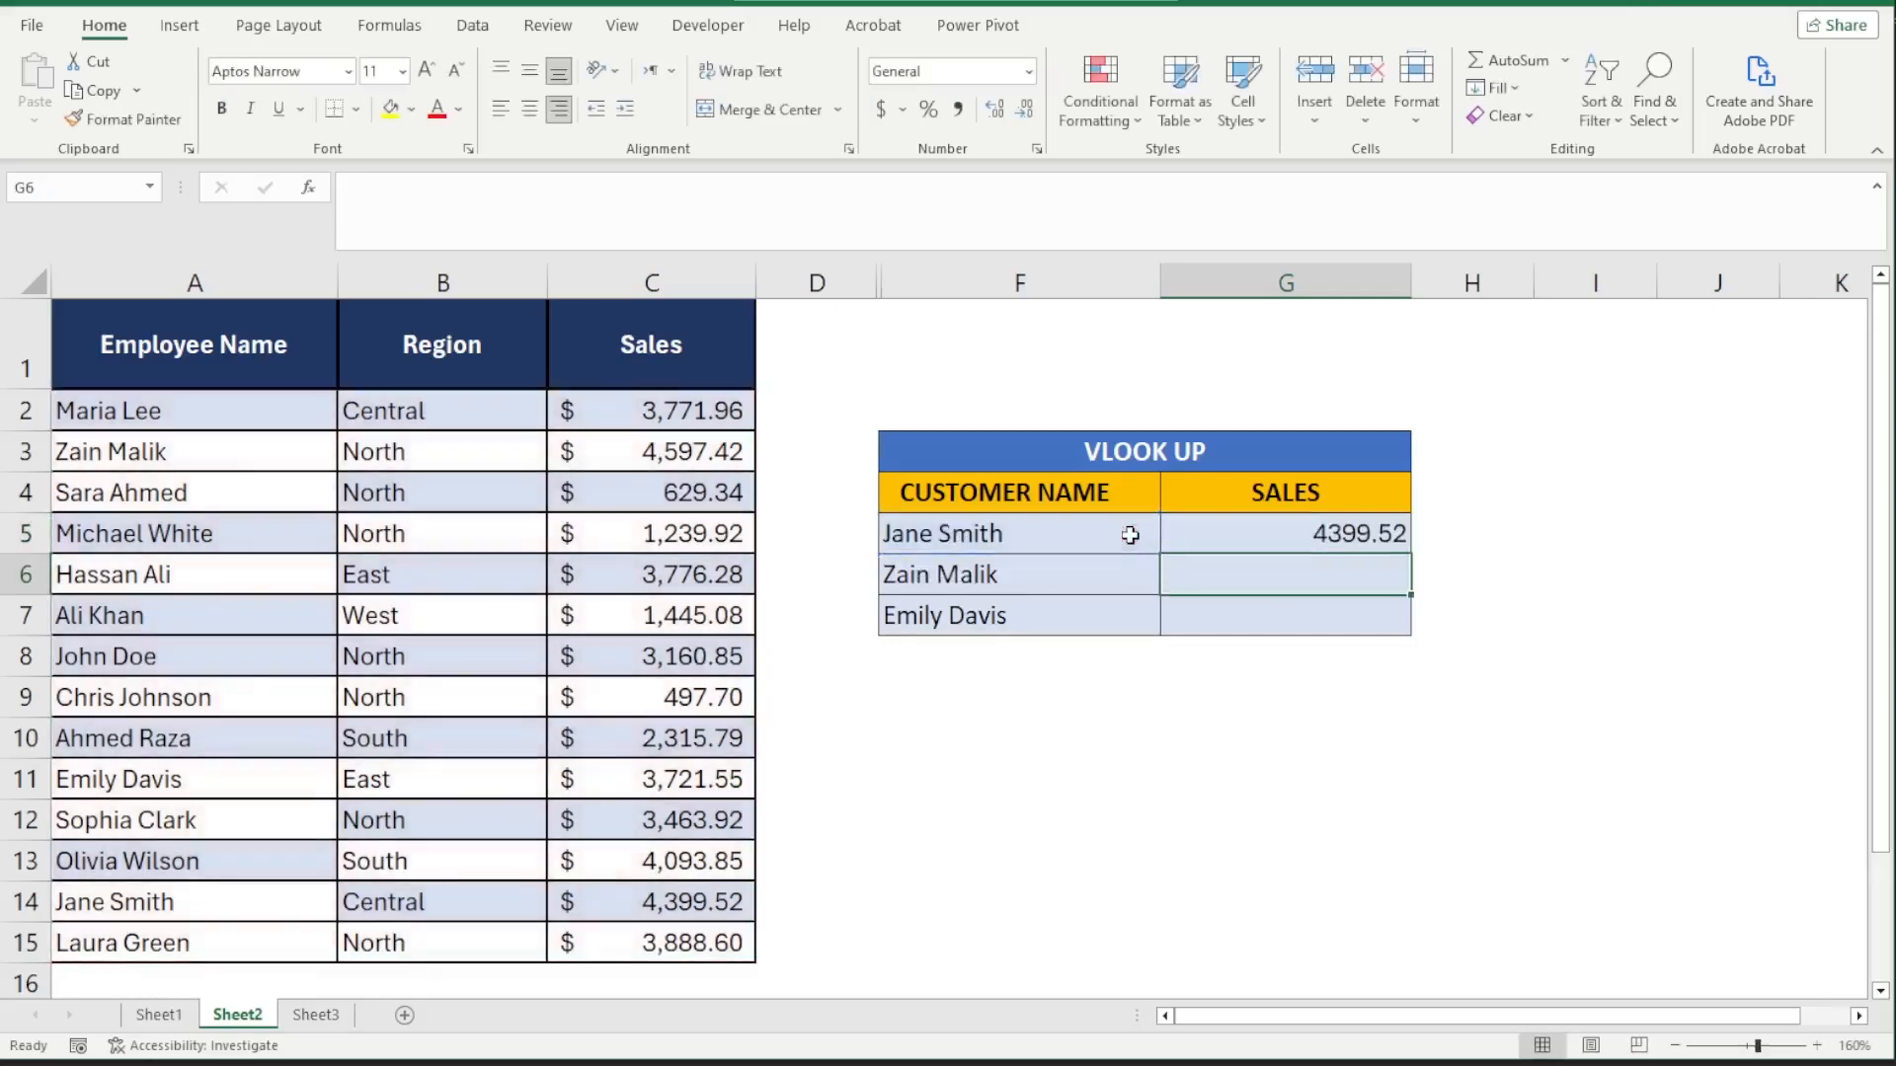
# - Copy G5's VLOOKUP formula down through G7
pyautogui.click(1343, 538)
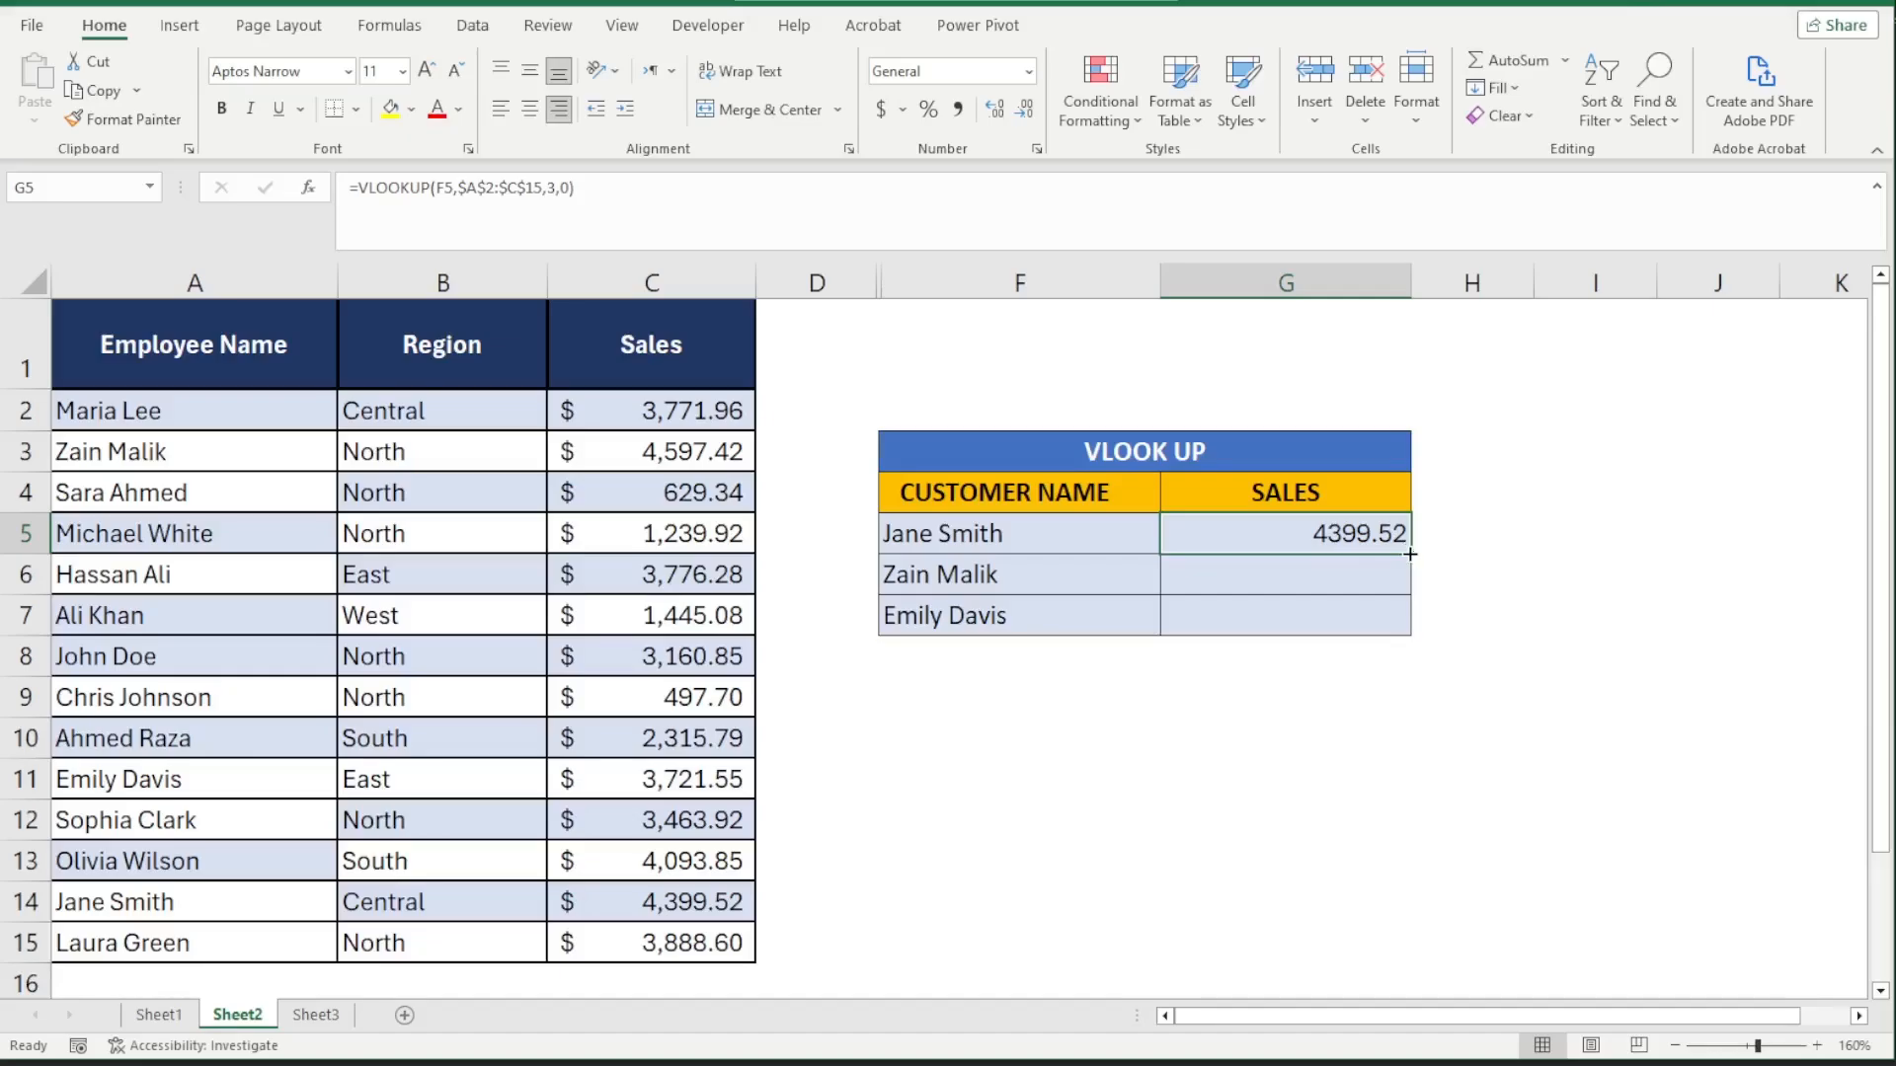
pyautogui.moveTo(1414, 553); pyautogui.dragTo(1416, 636)
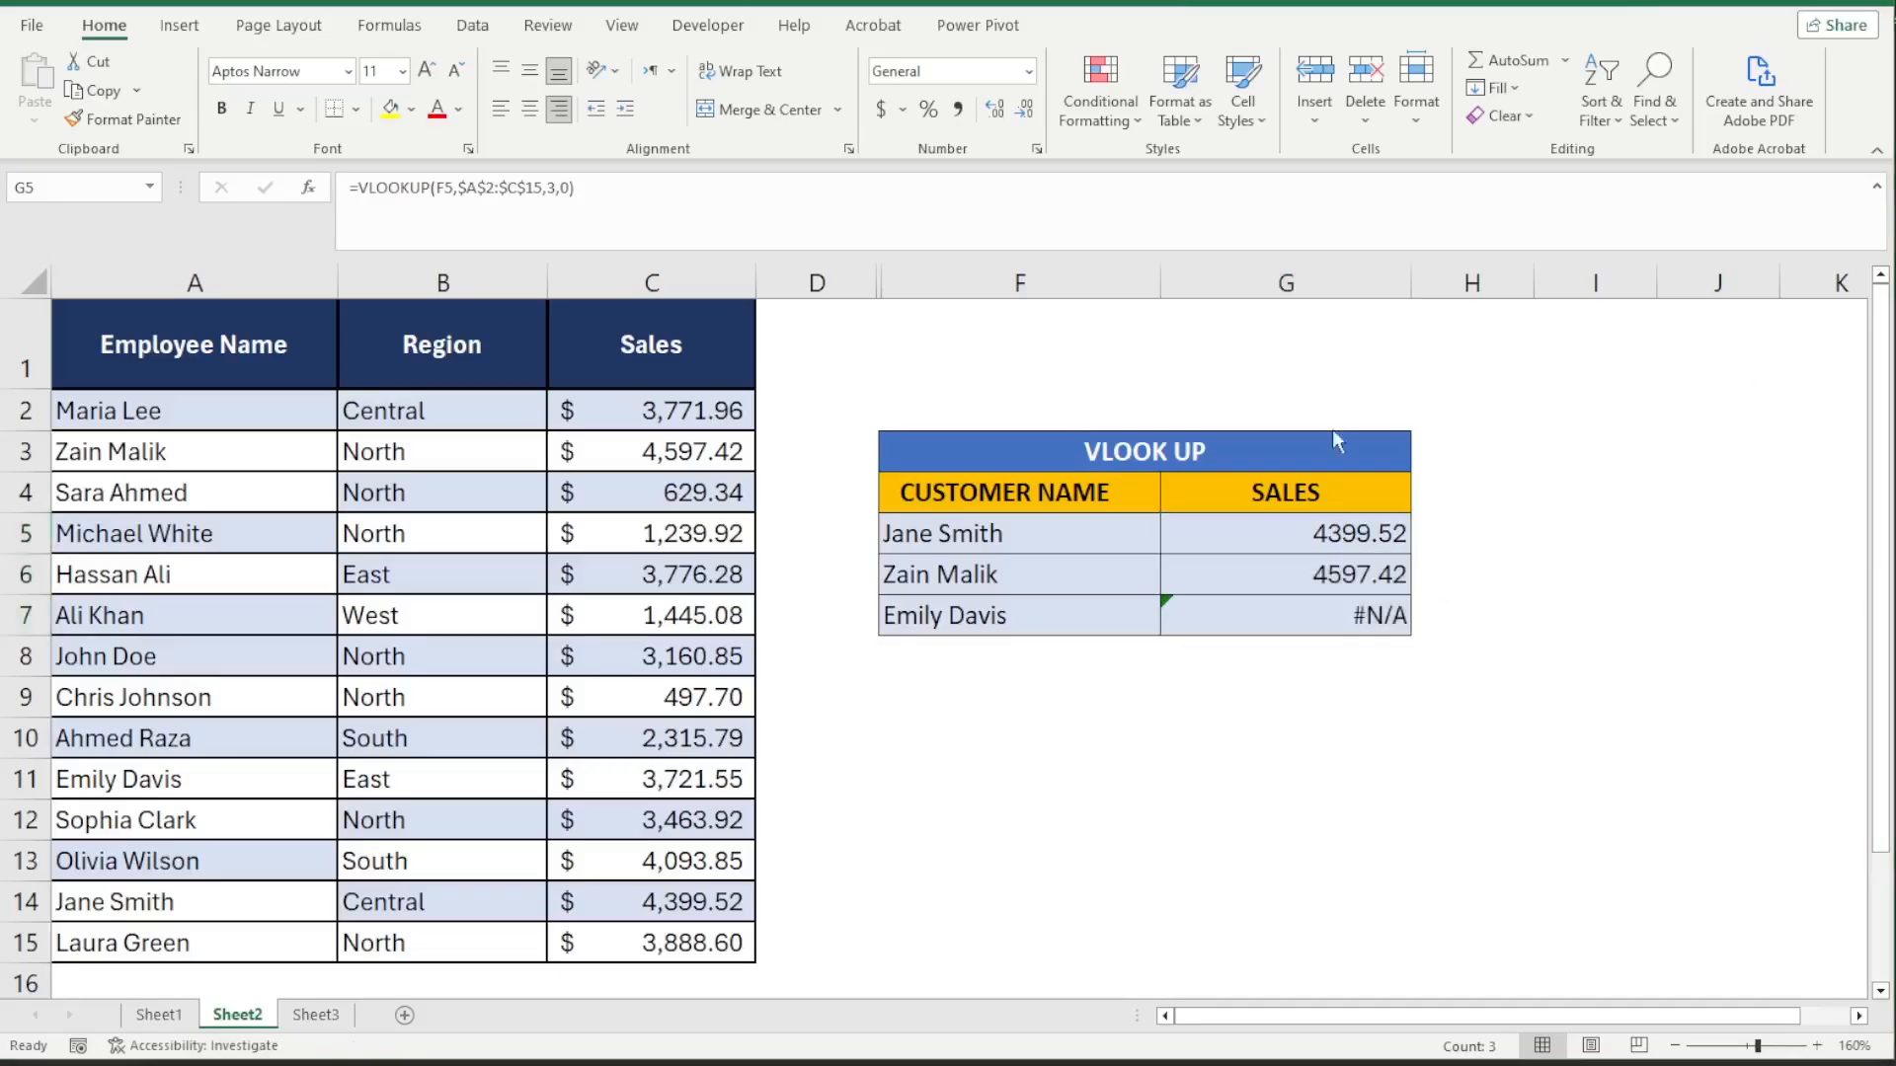
# - Compare the name in F7 with its match in A11, and remove the trailing space from A11
pyautogui.click(1034, 616)
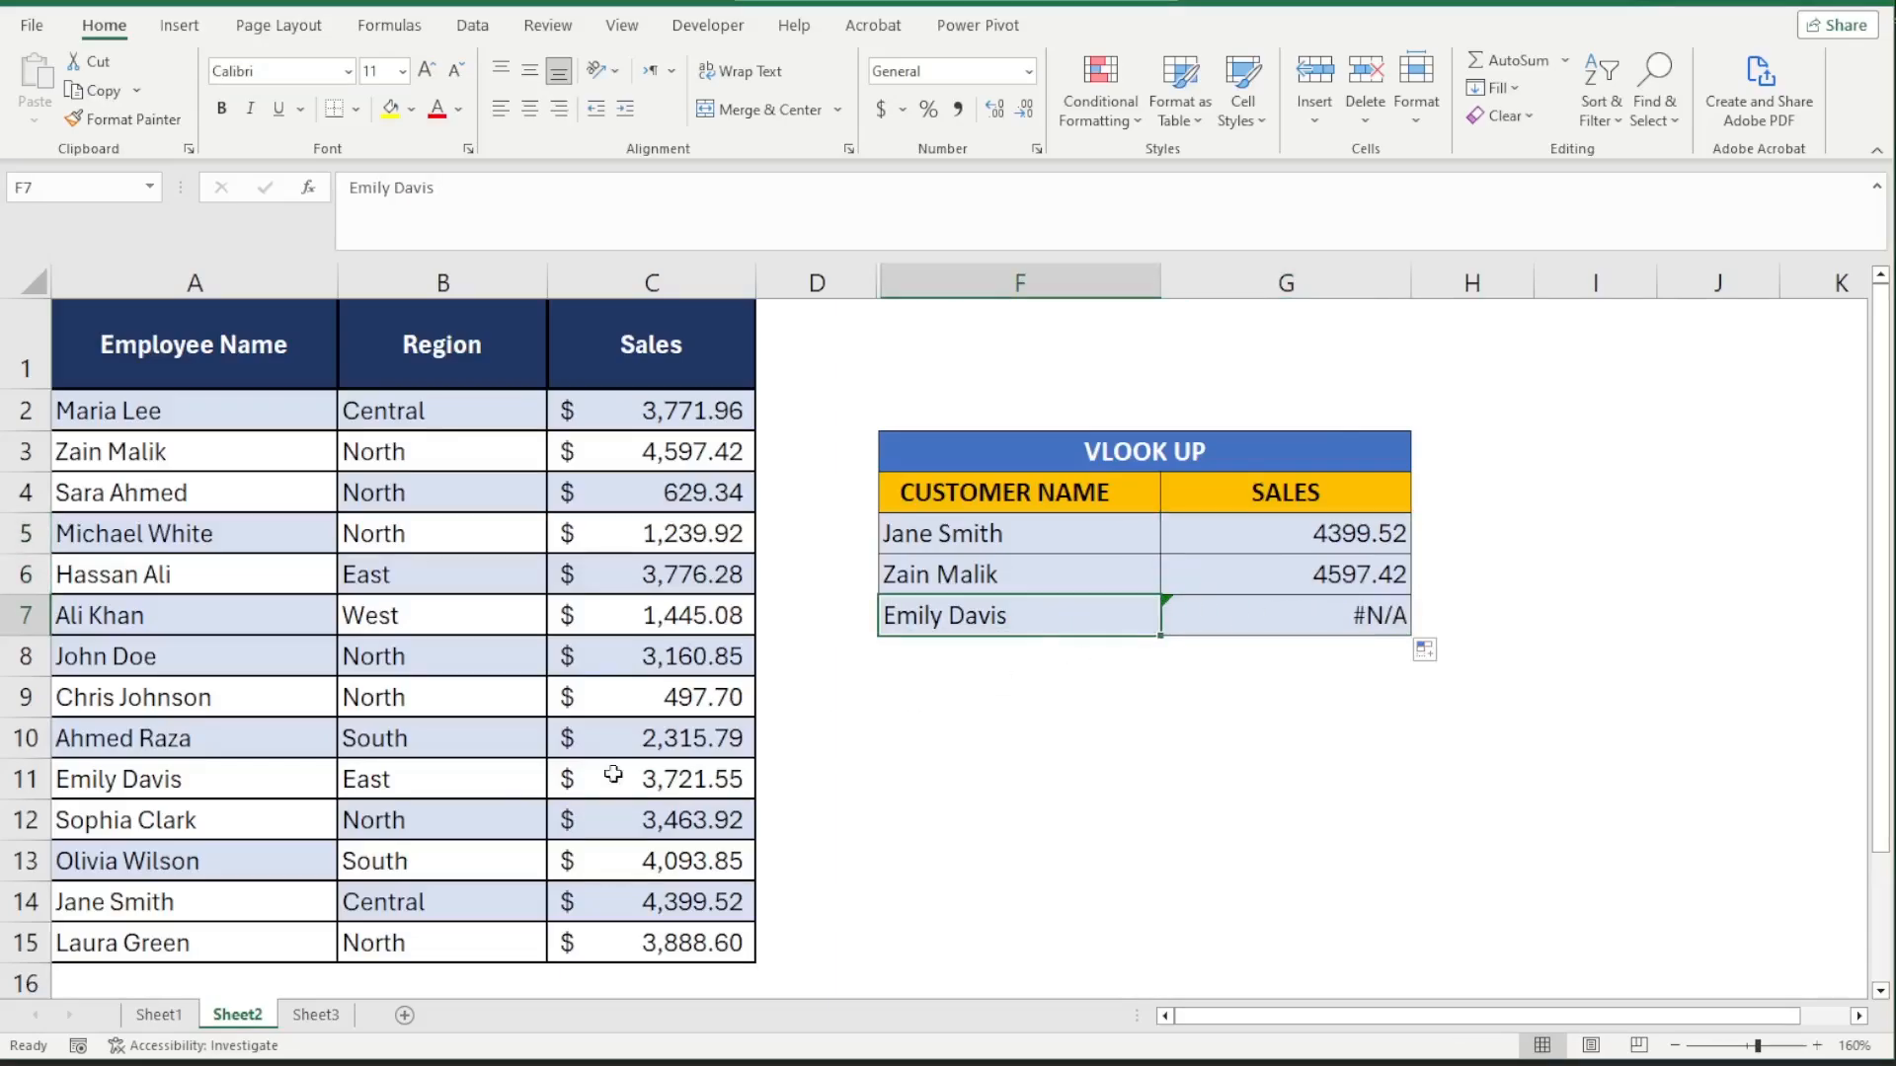
pyautogui.click(224, 778)
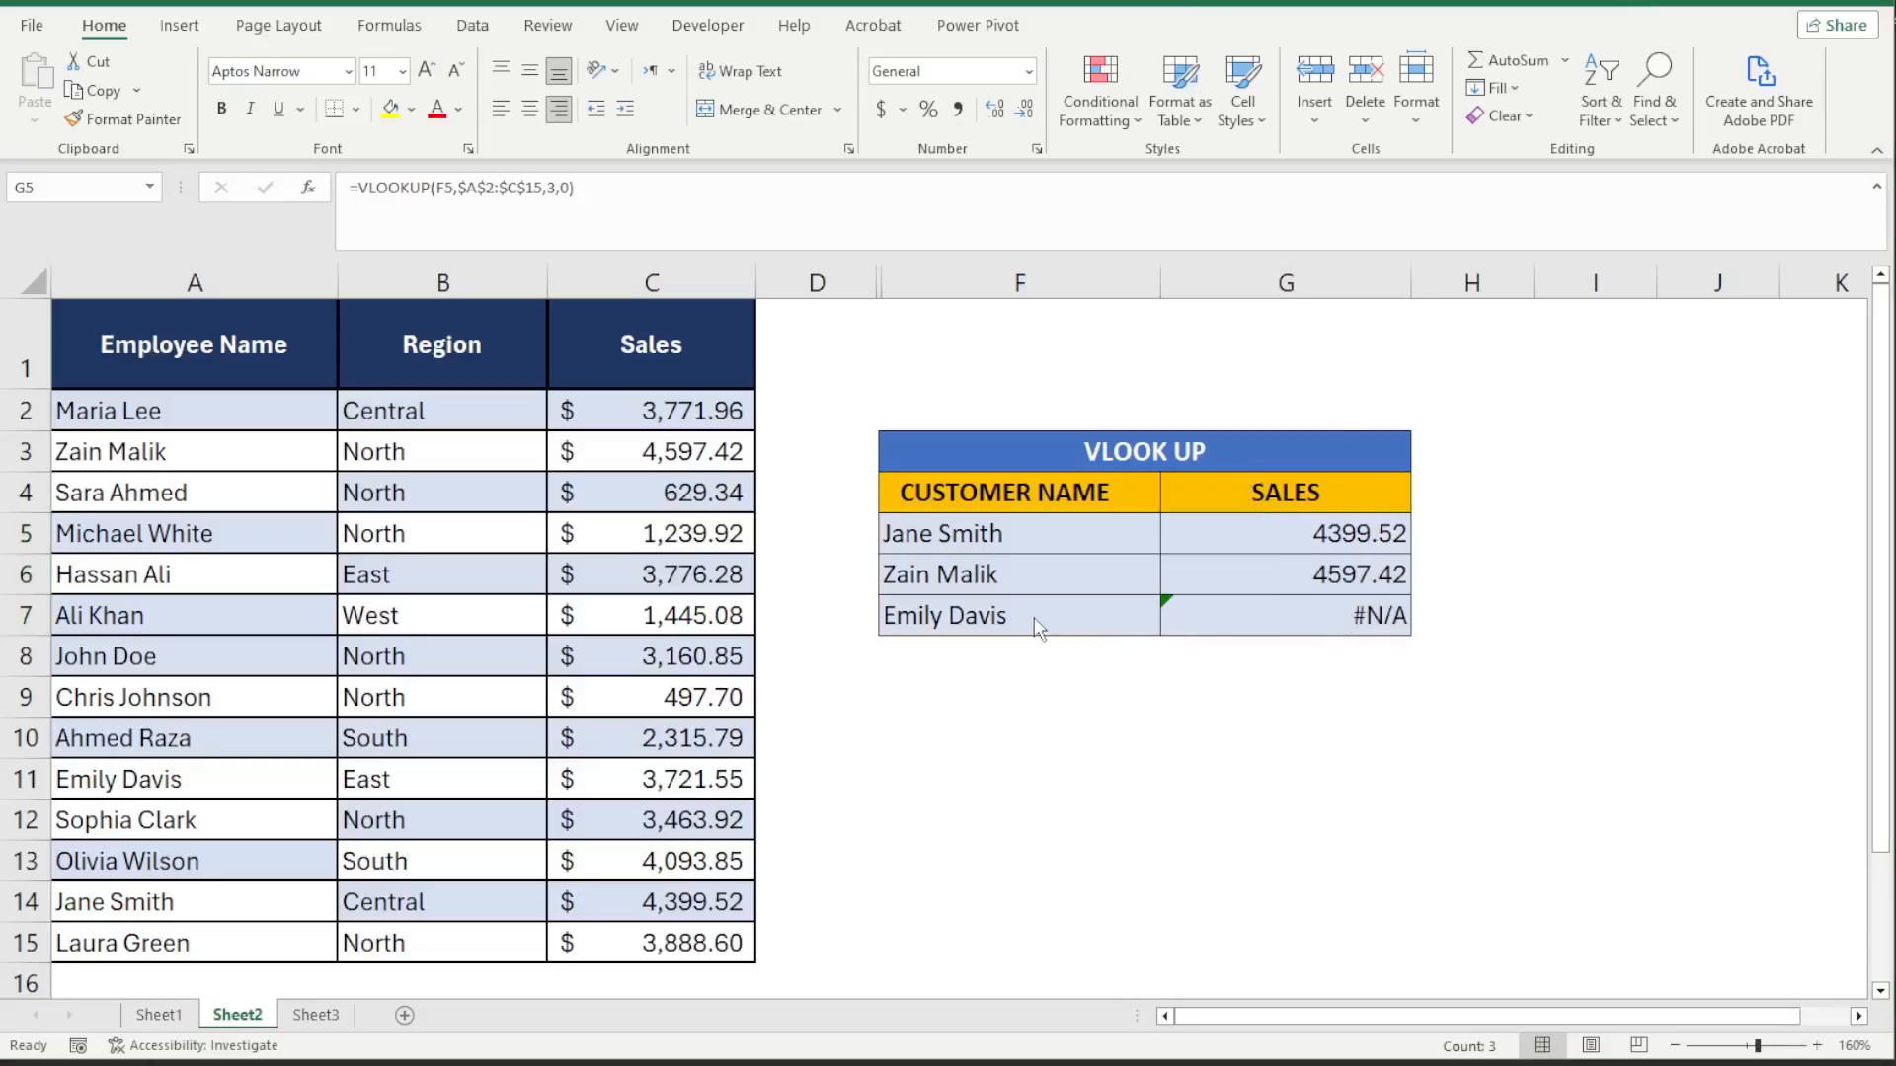
pyautogui.click(1034, 617)
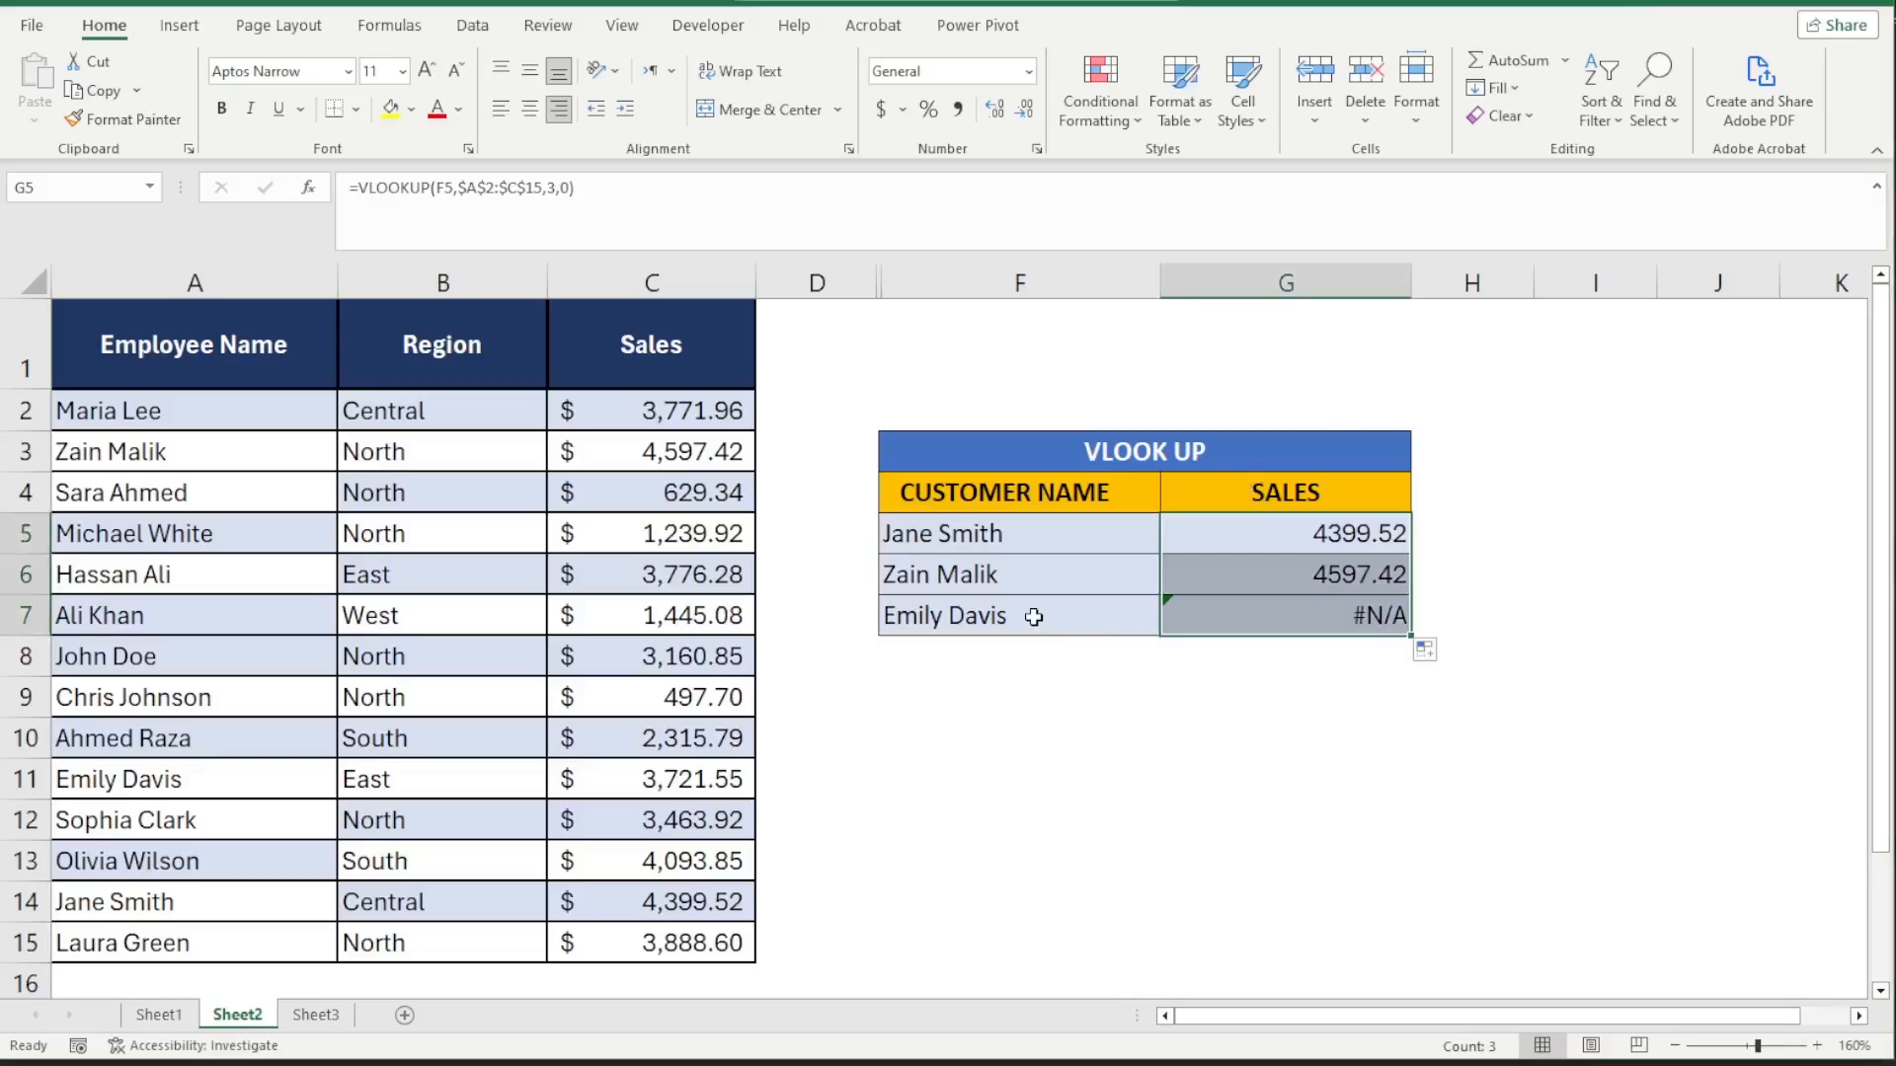
pyautogui.click(1034, 616)
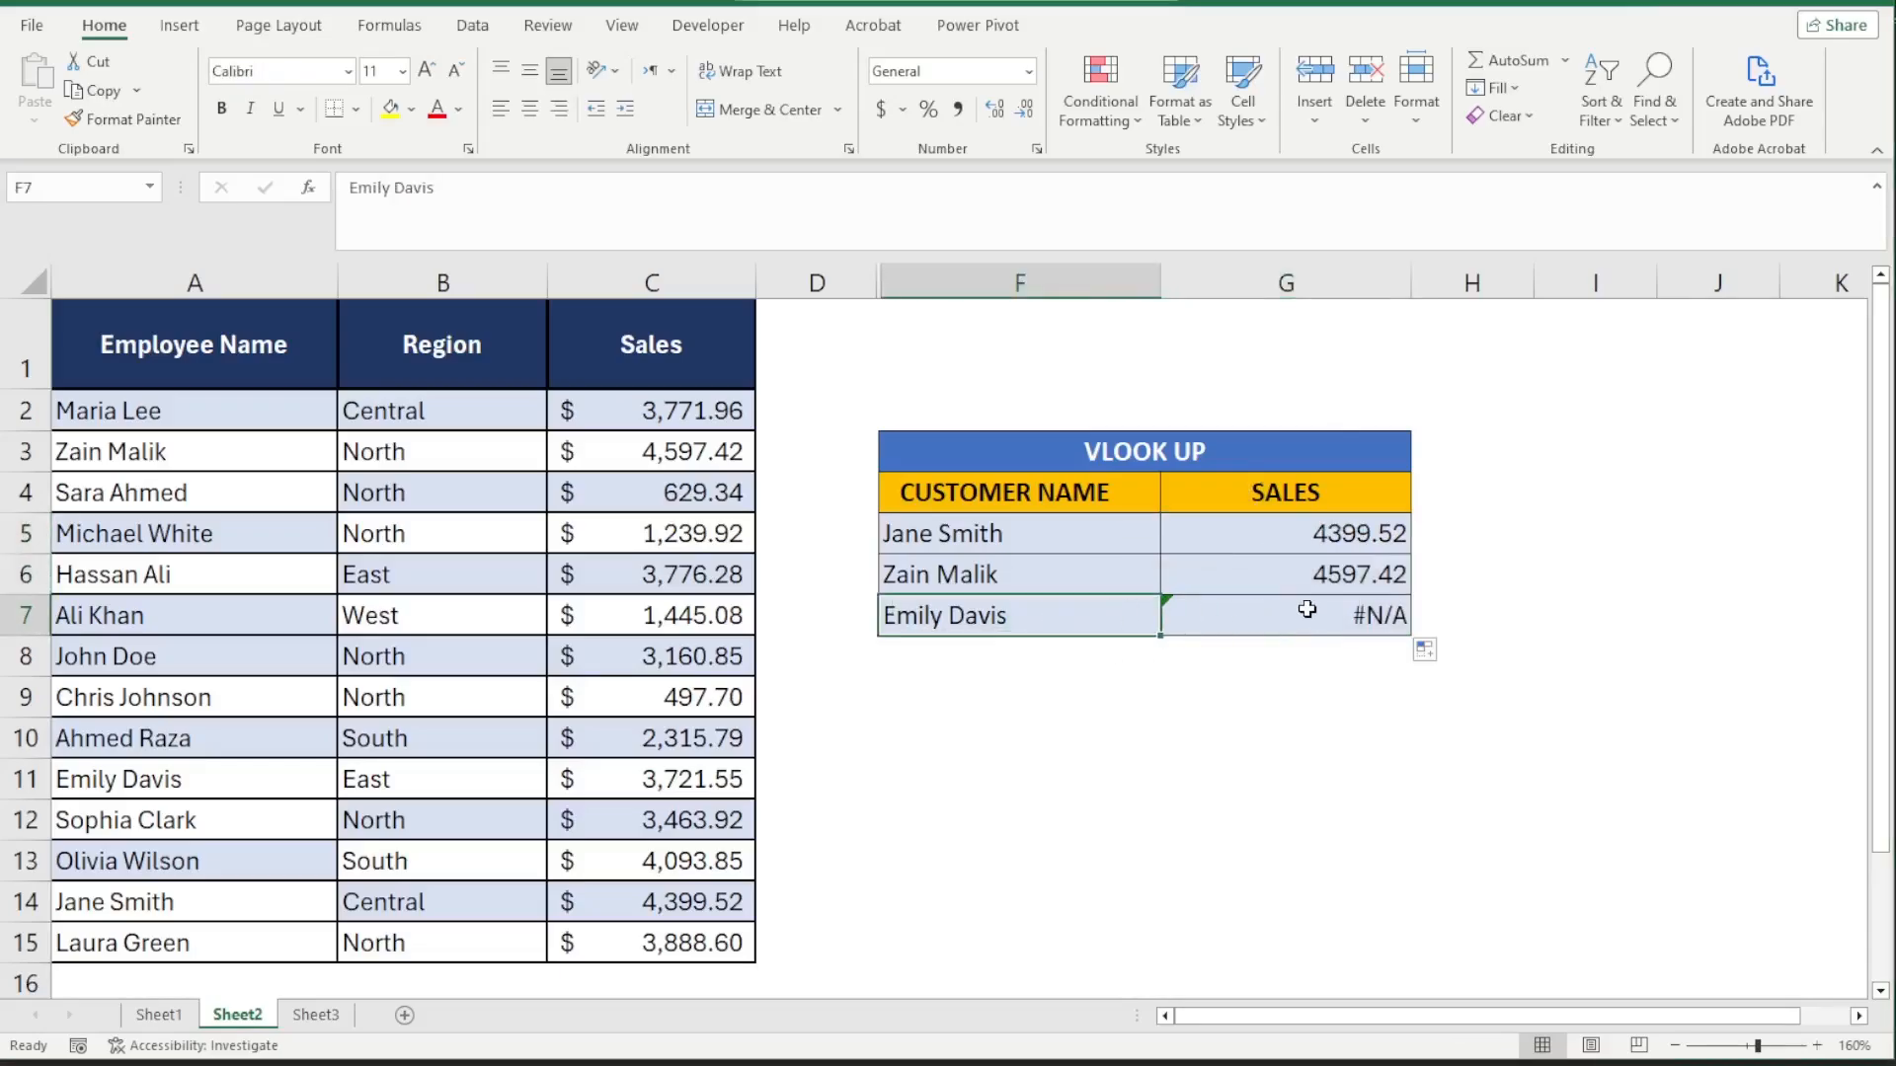
pyautogui.click(224, 778)
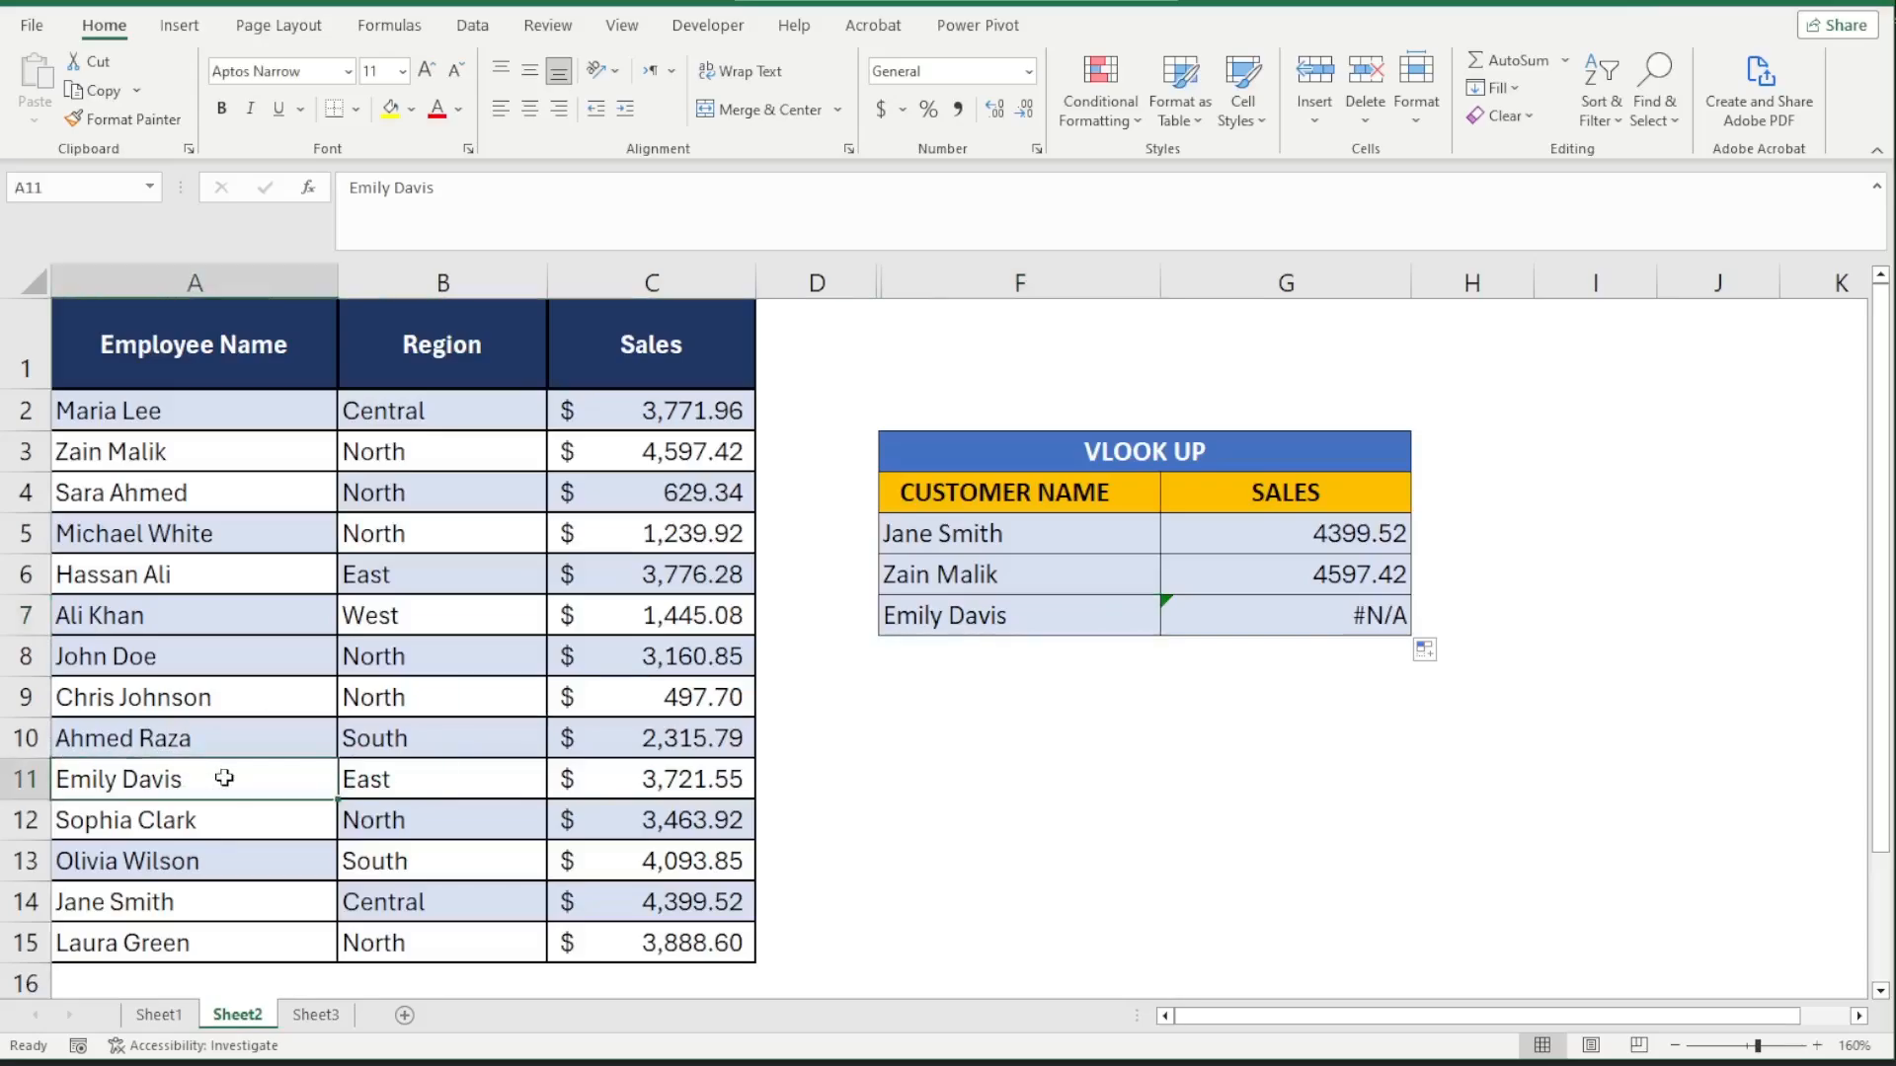
pyautogui.doubleClick(224, 778)
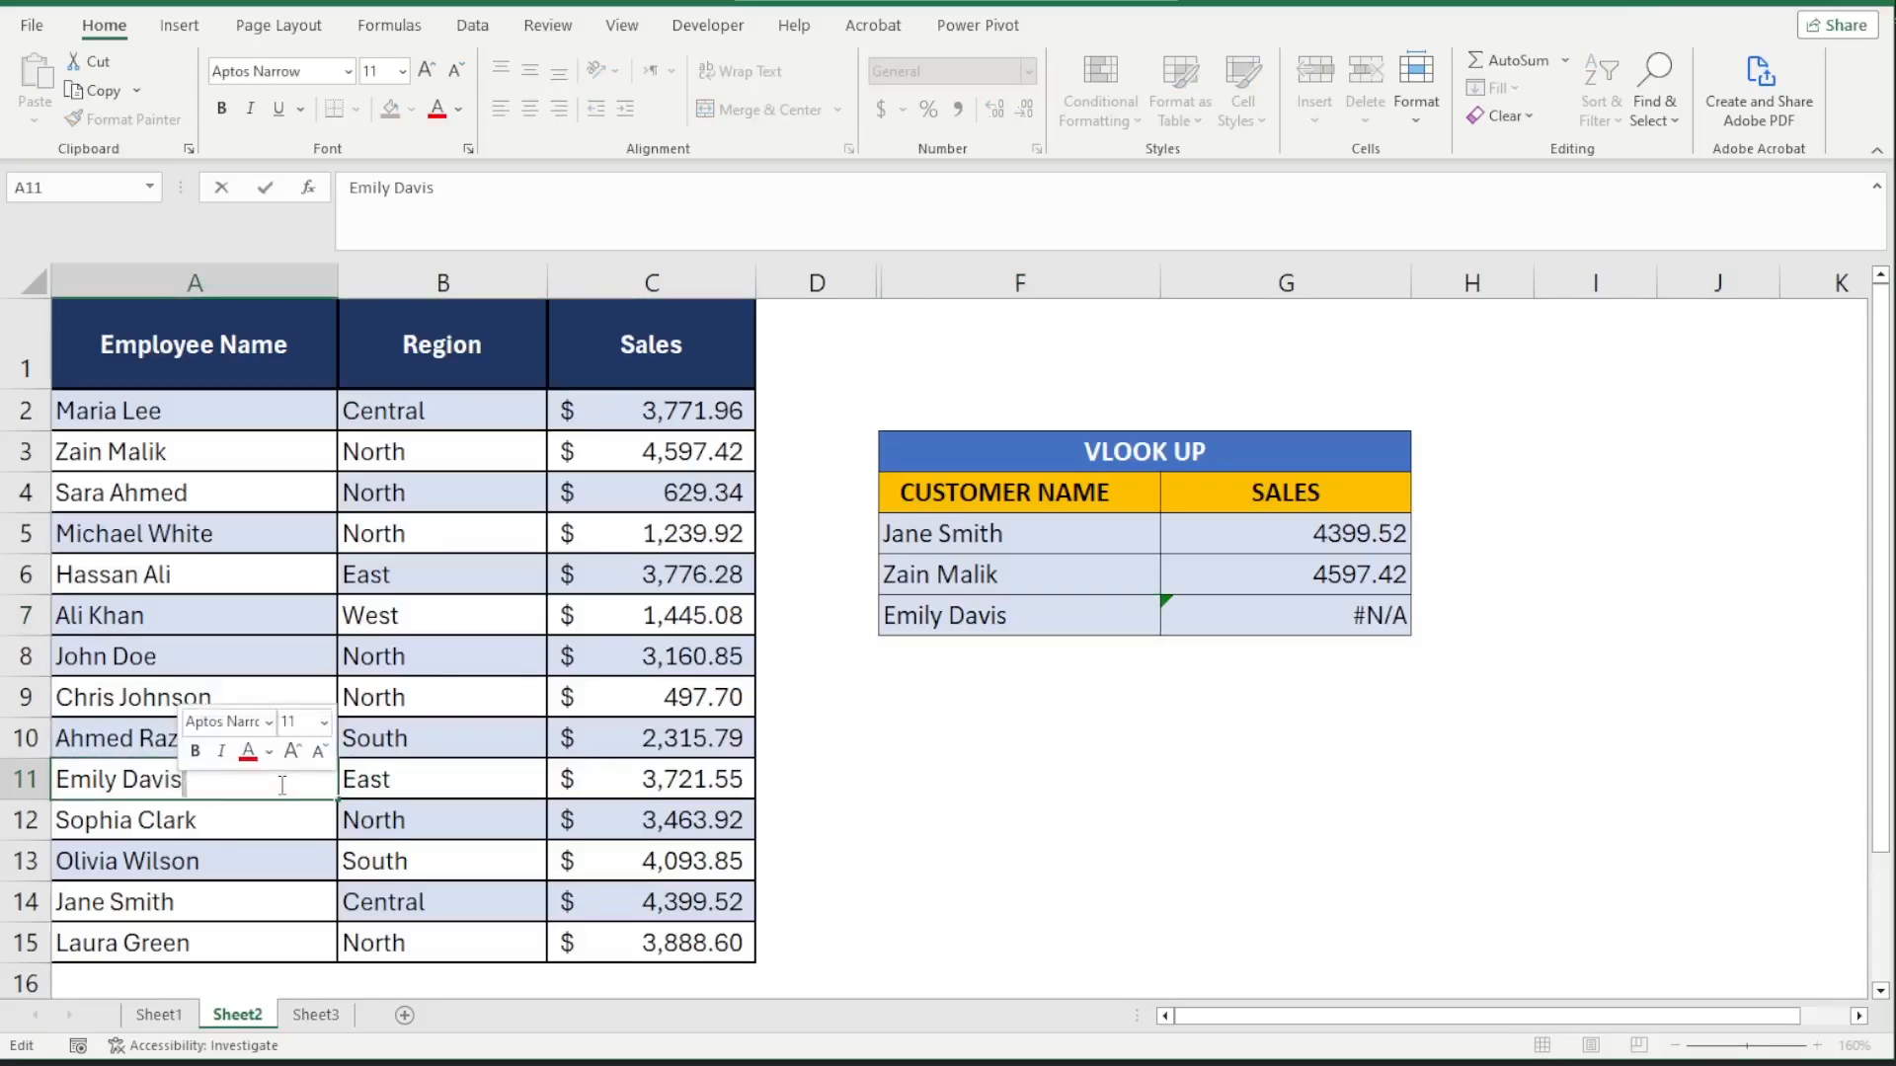
pyautogui.press('BackSpace')
pyautogui.press('Return')
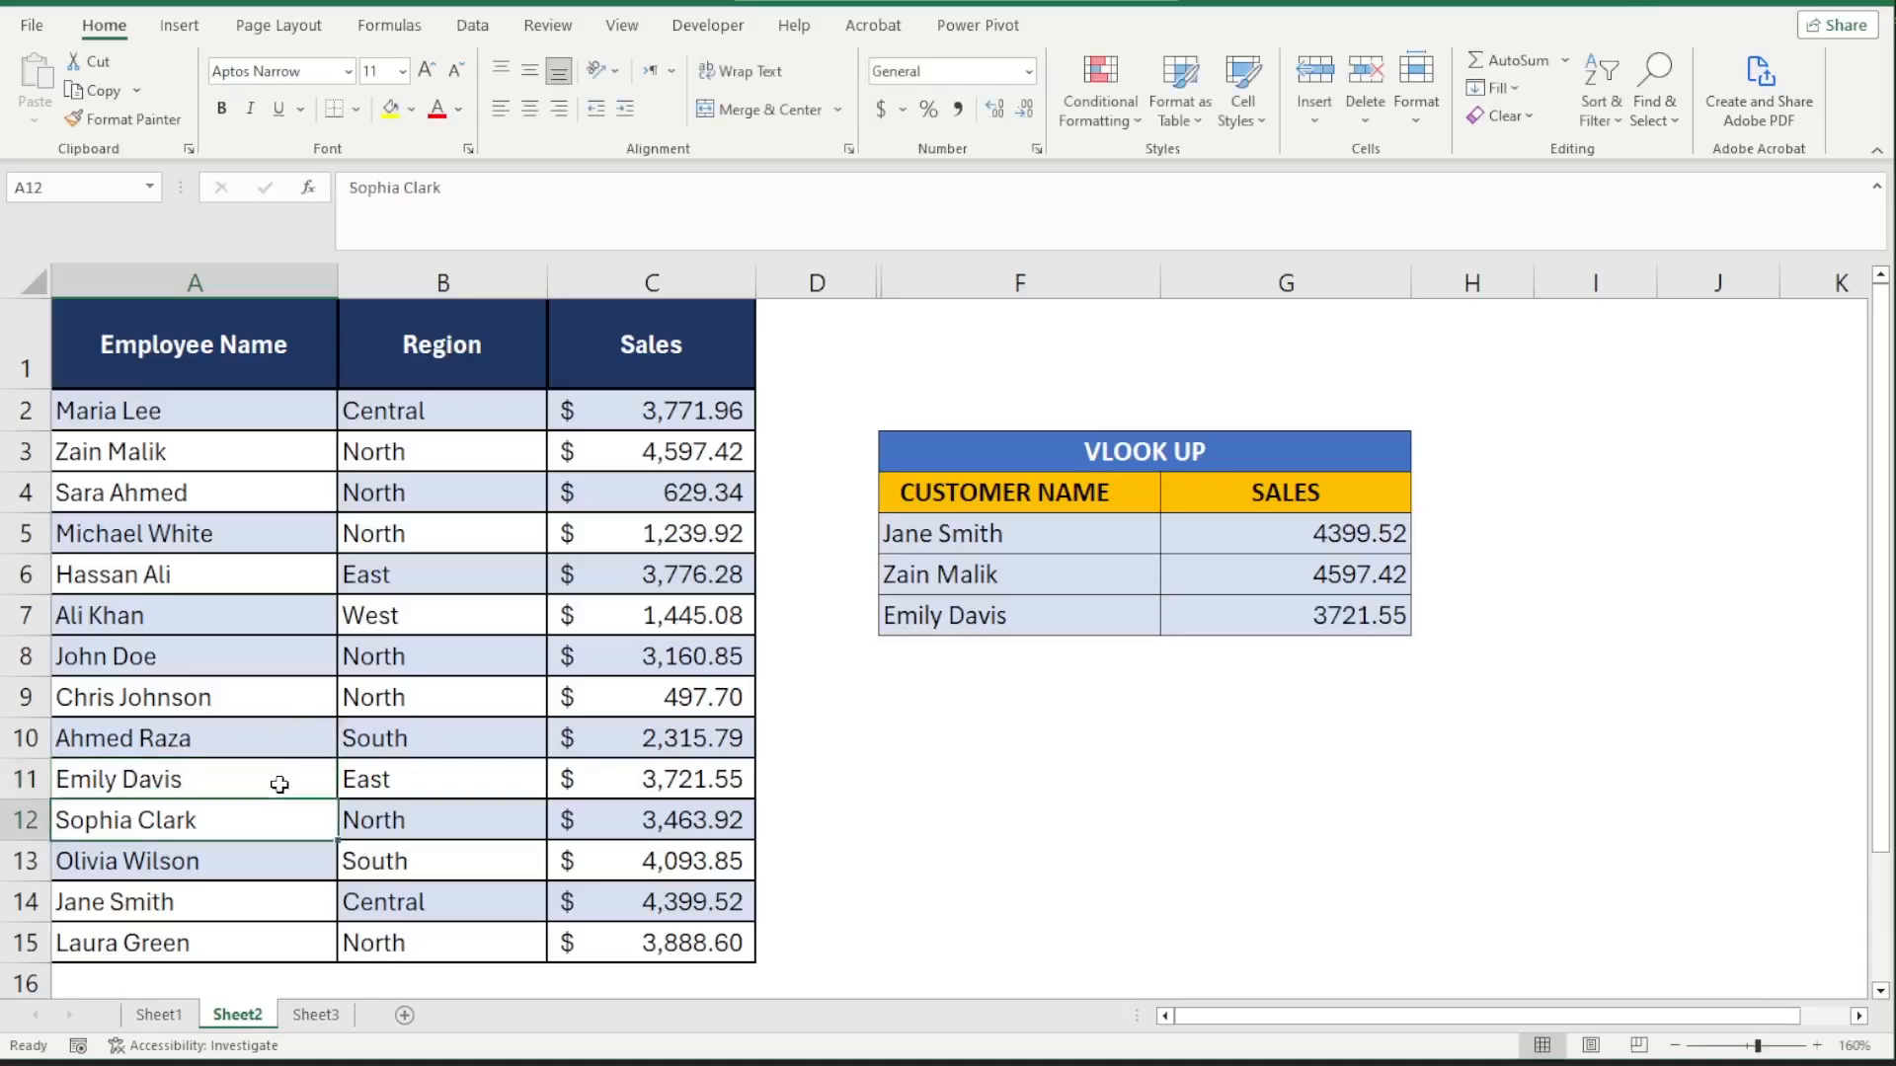
pyautogui.click(1241, 610)
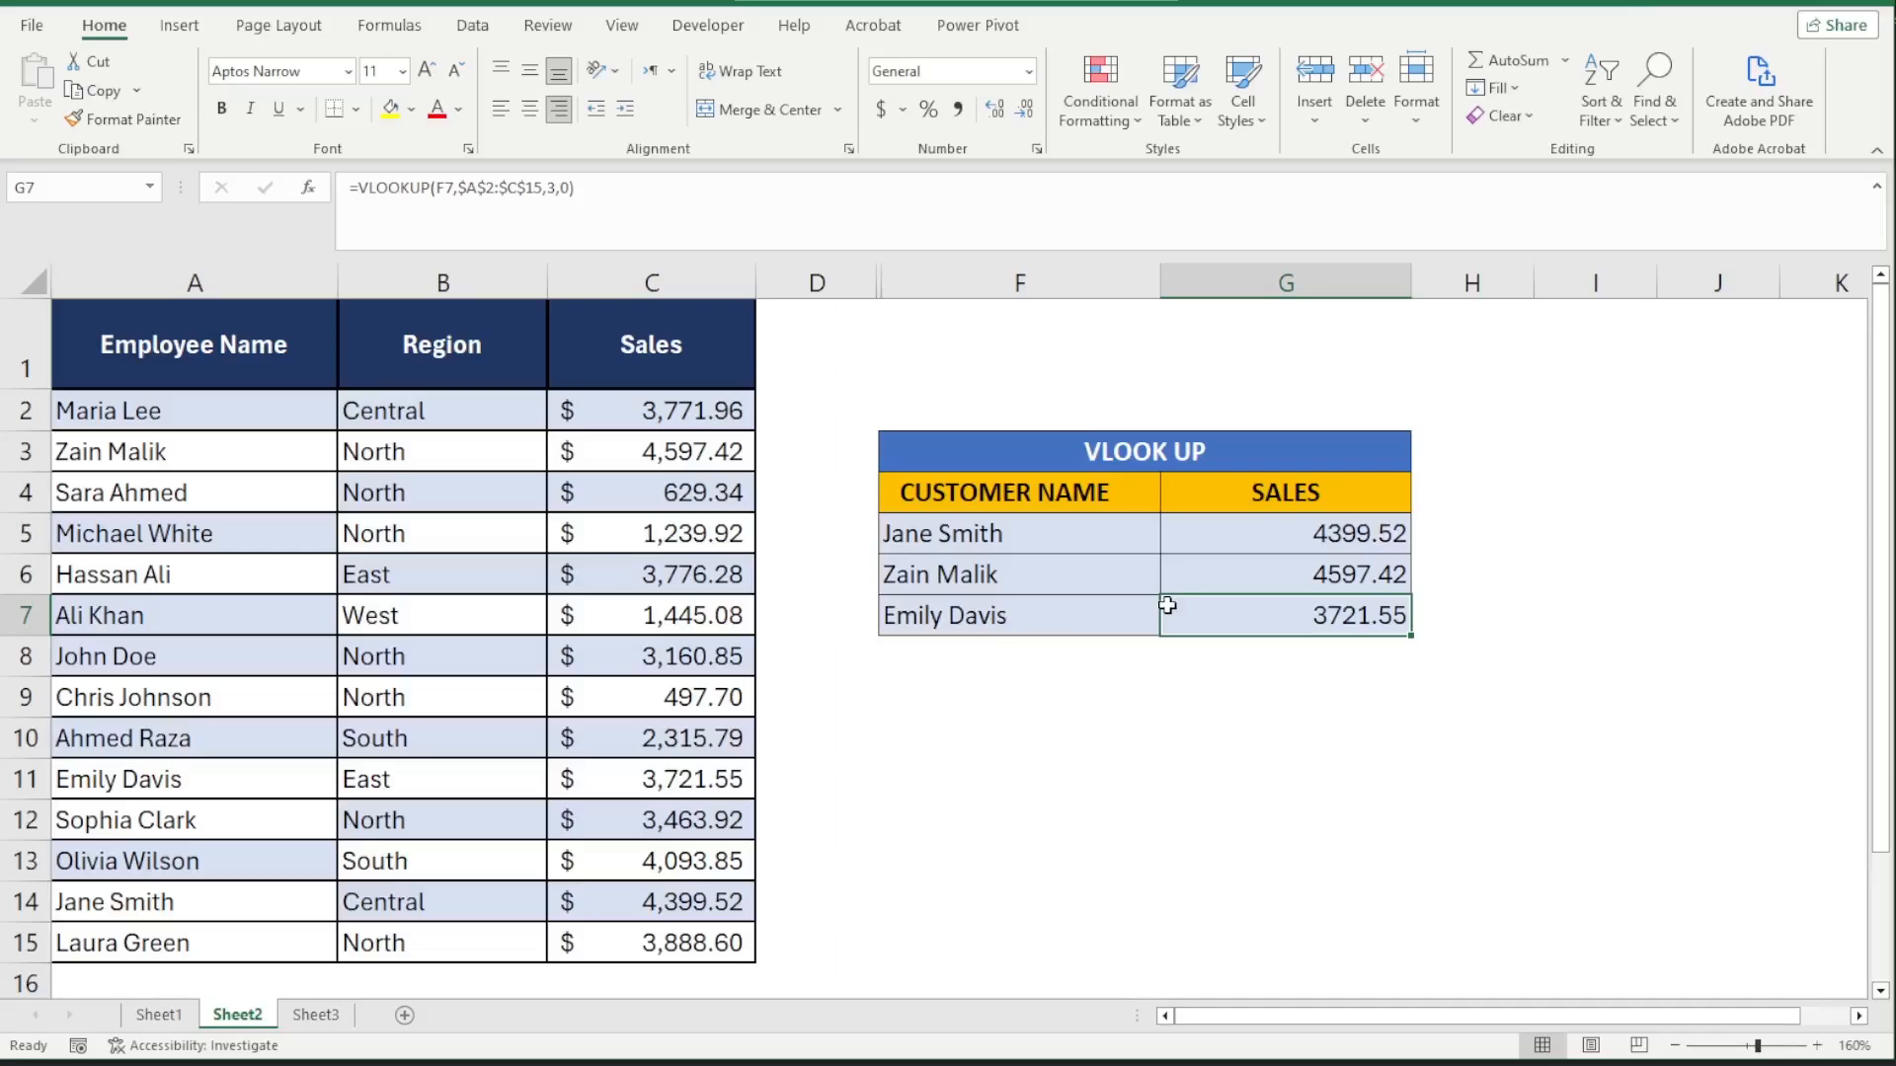
pyautogui.click(1151, 684)
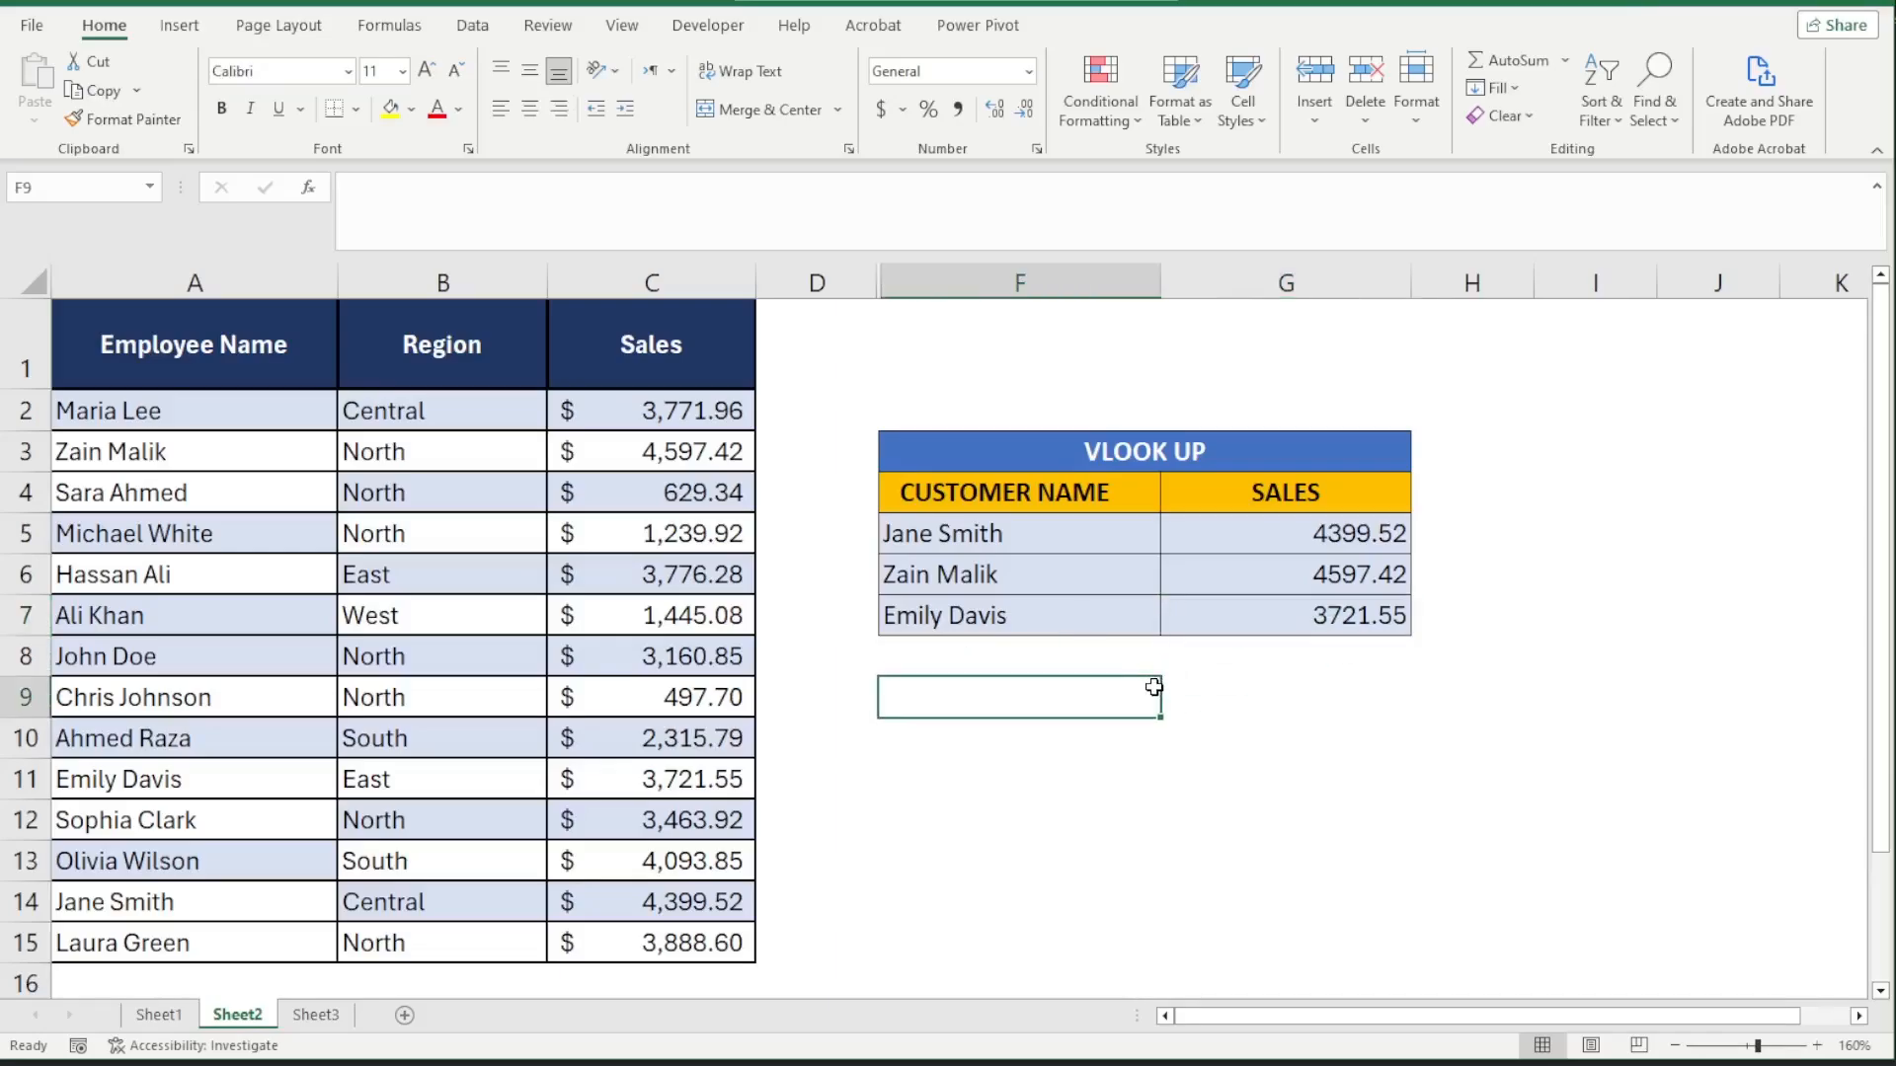
# - Wrap G5's VLOOKUP formula in TRIM so it reads =TRIM(VLOOKUP(F5,$A$2:$C$15,3,0))
pyautogui.click(1258, 542)
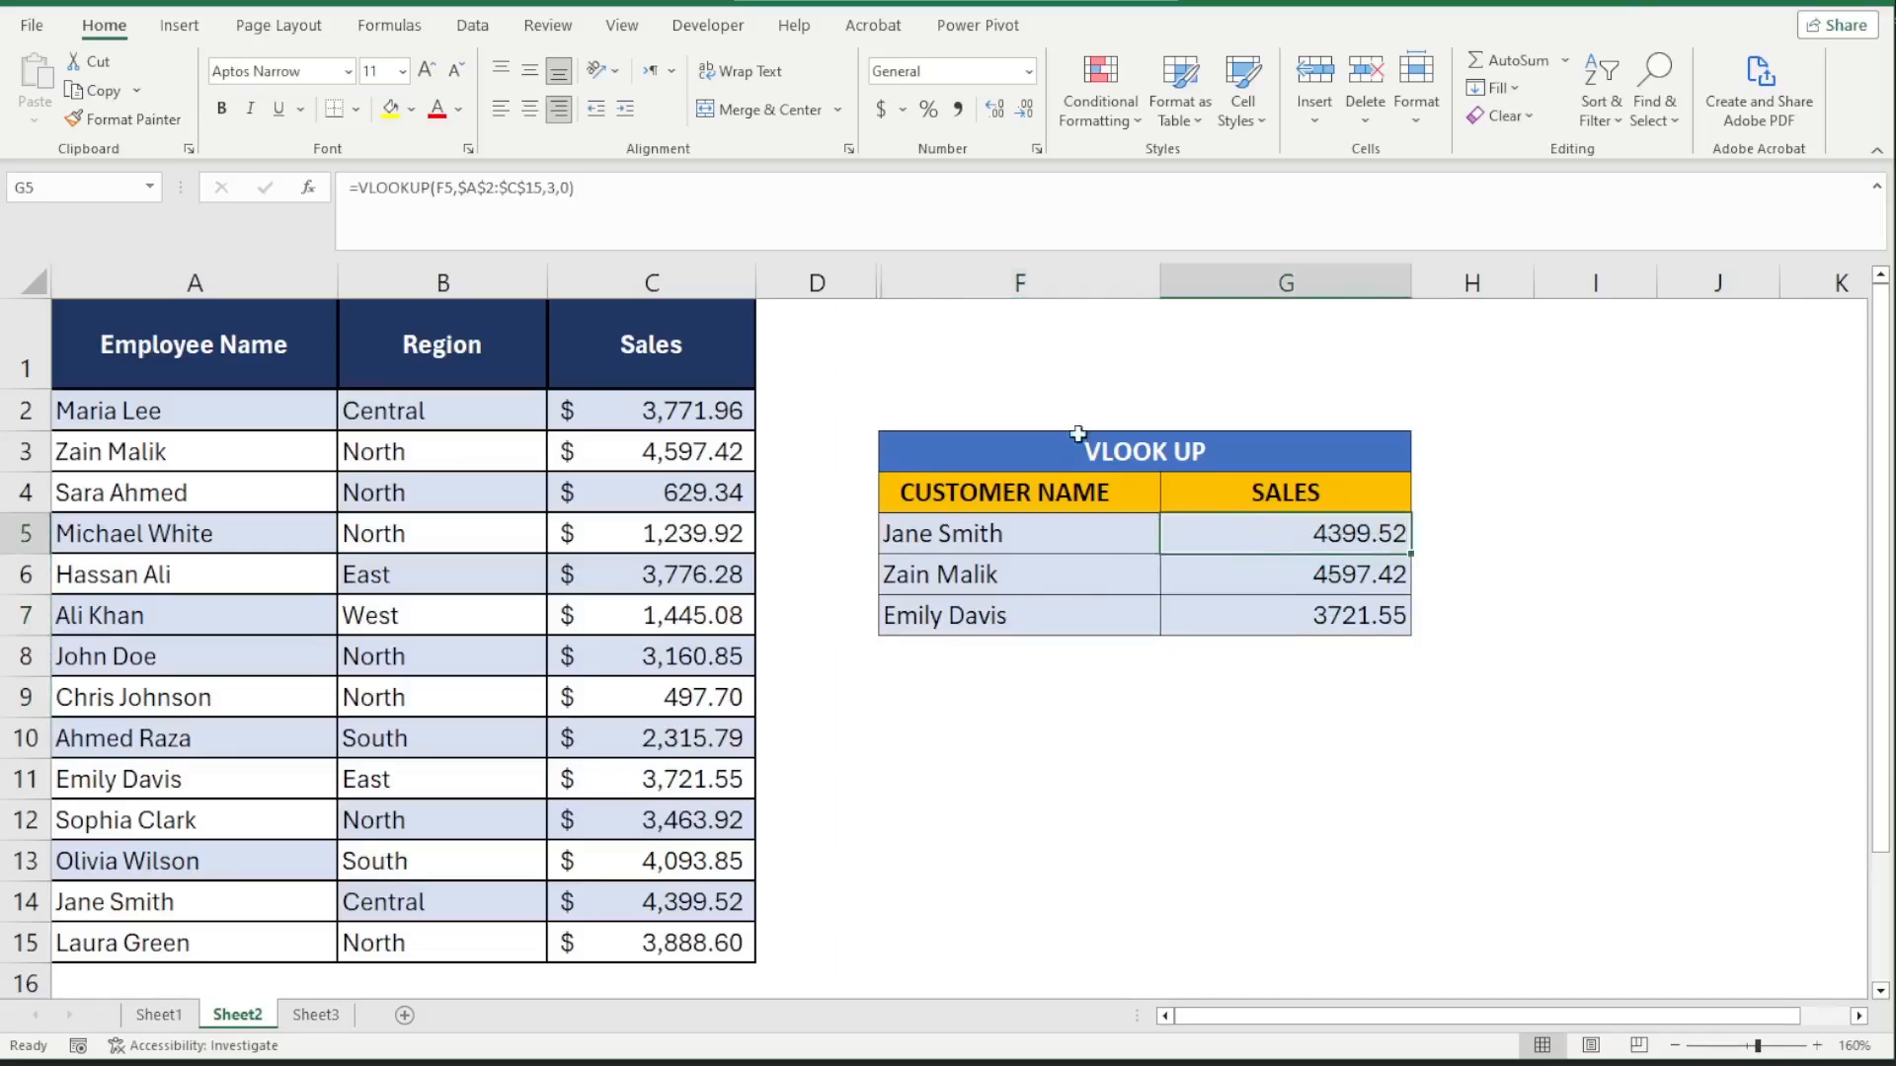
pyautogui.doubleClick(1254, 532)
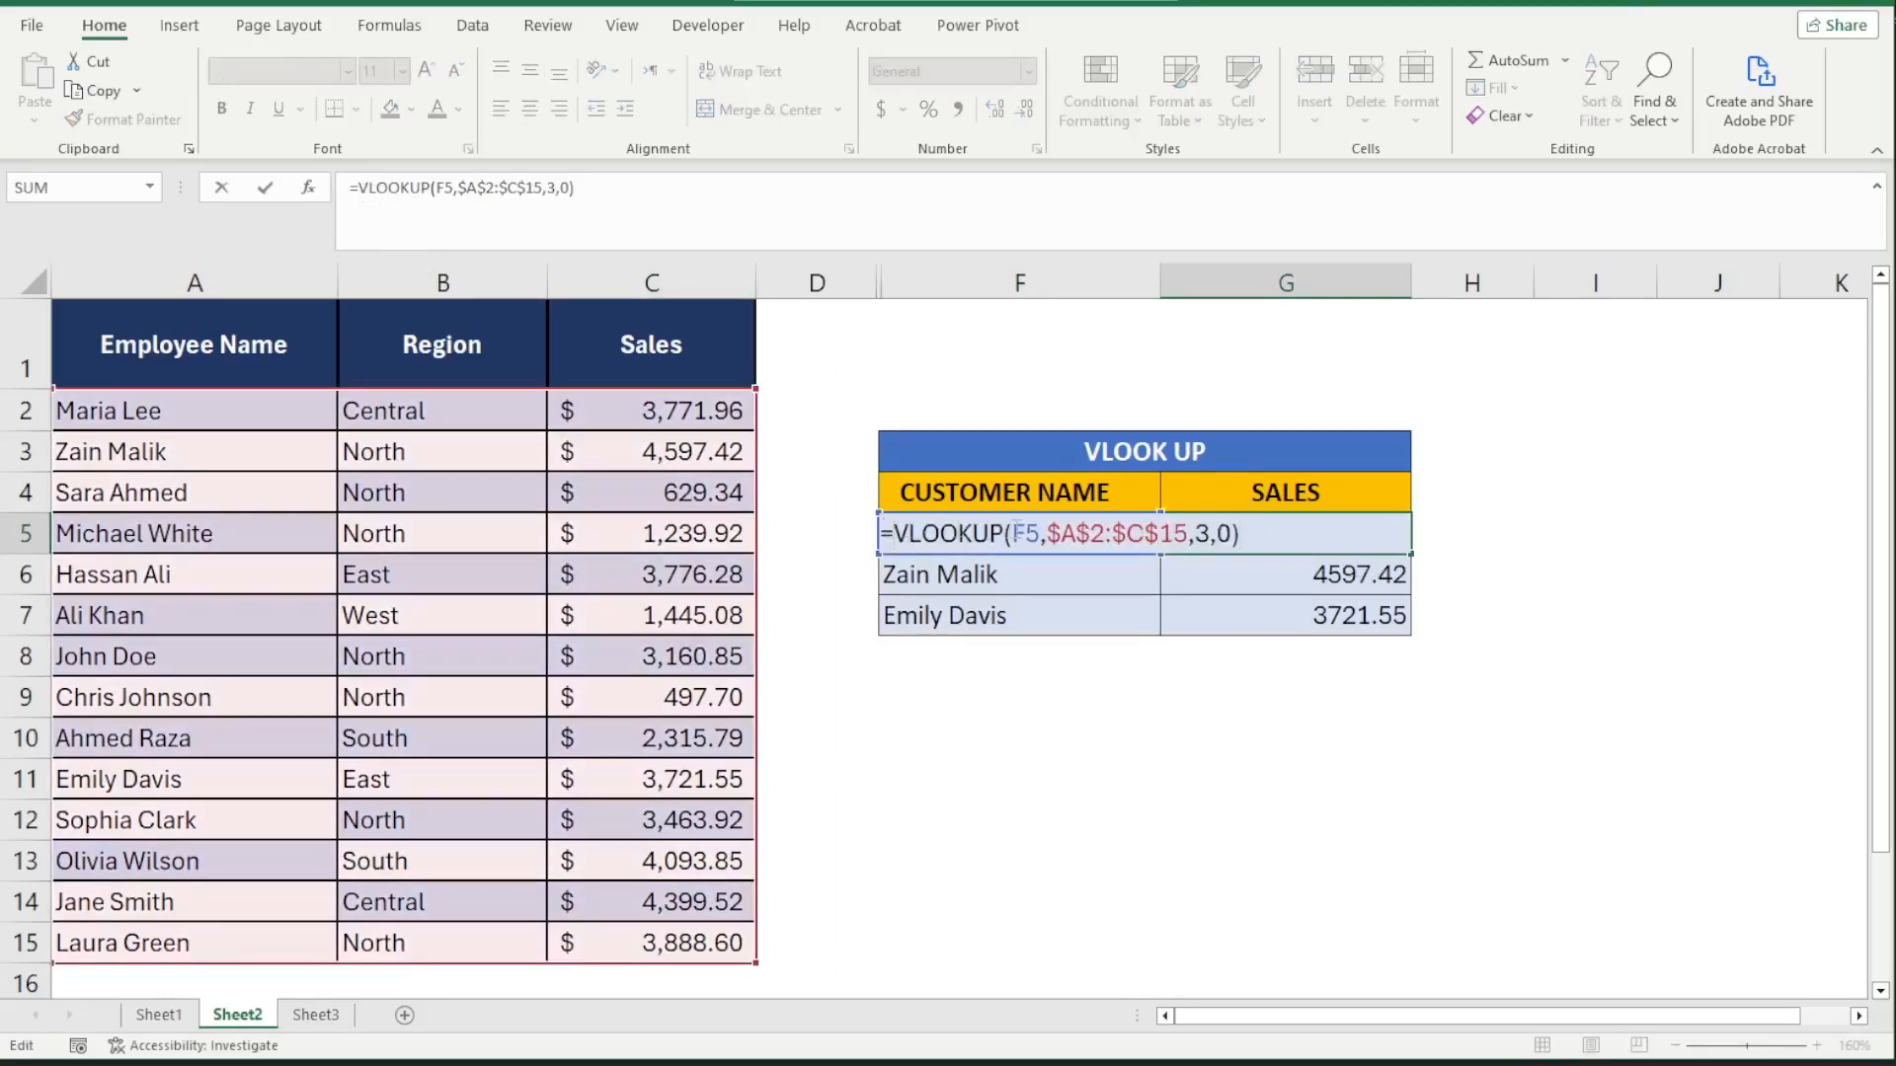
pyautogui.click(895, 538)
pyautogui.write('T')
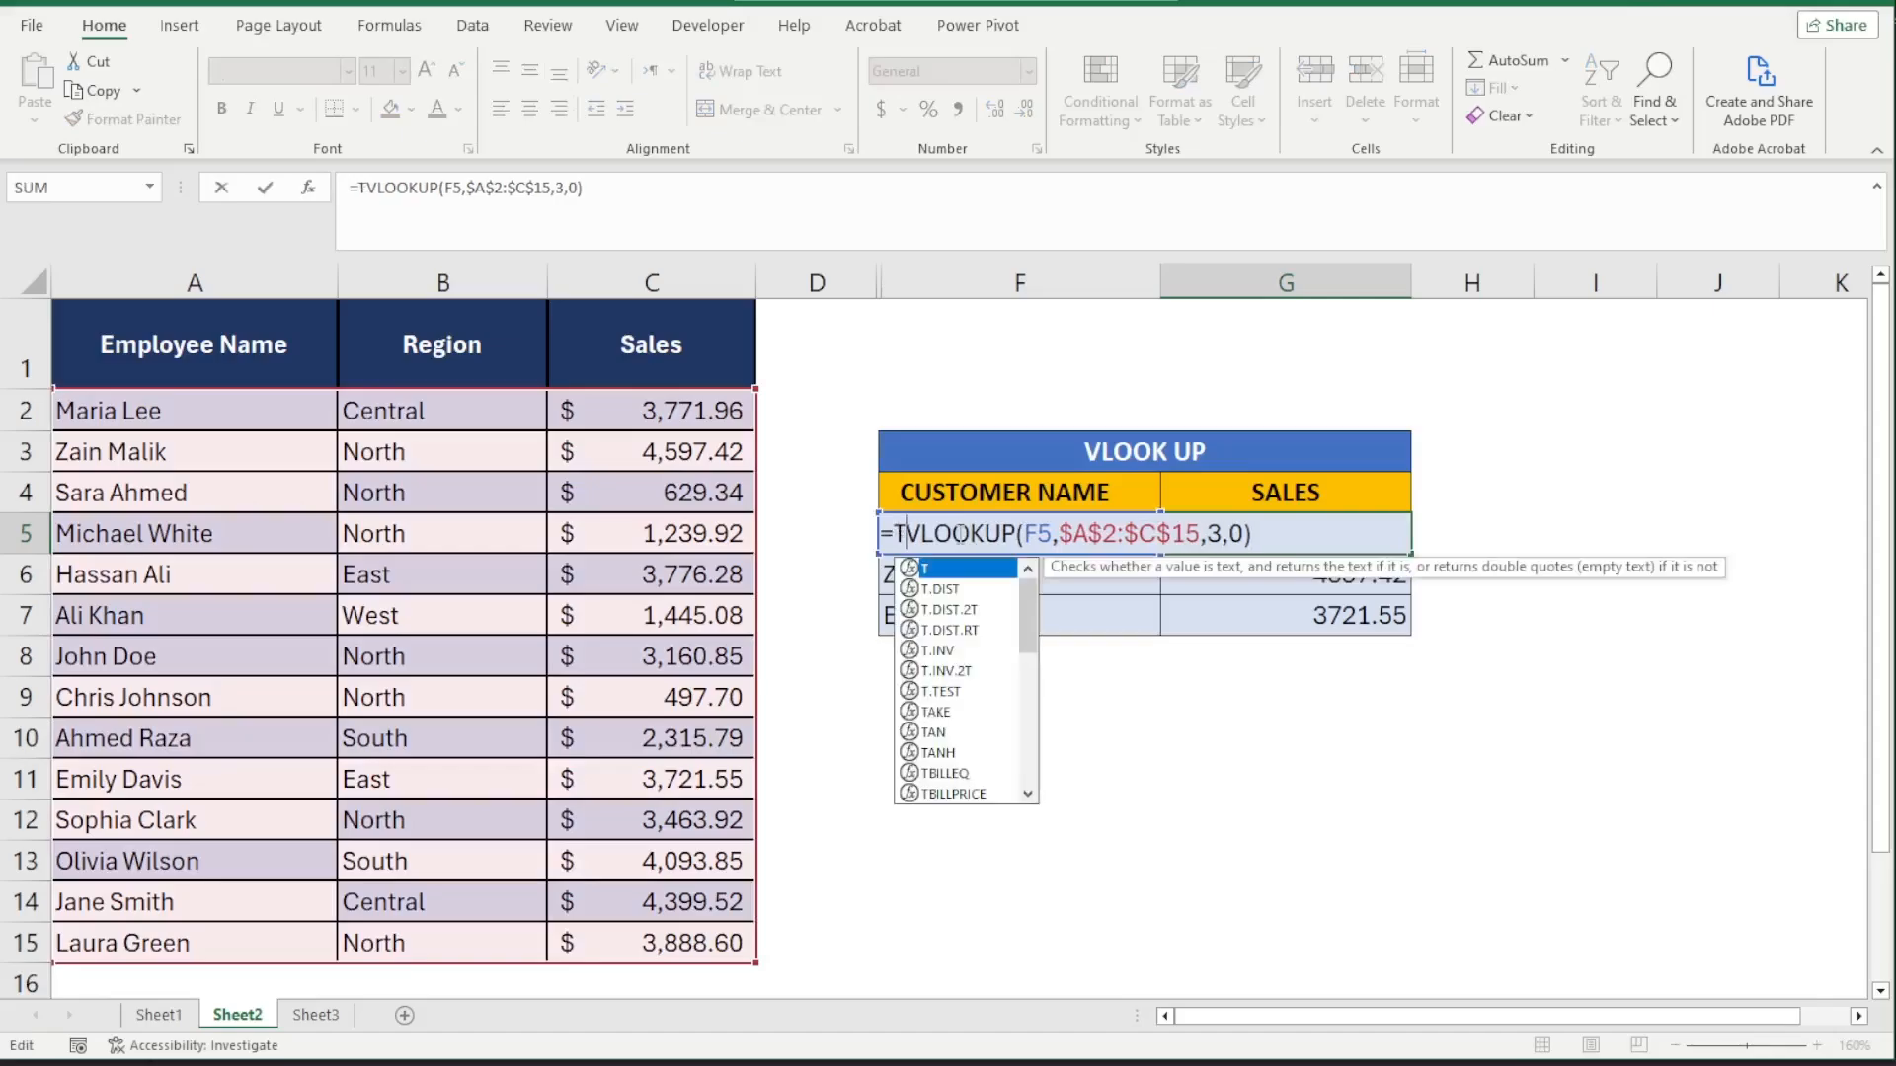
pyautogui.write('r')
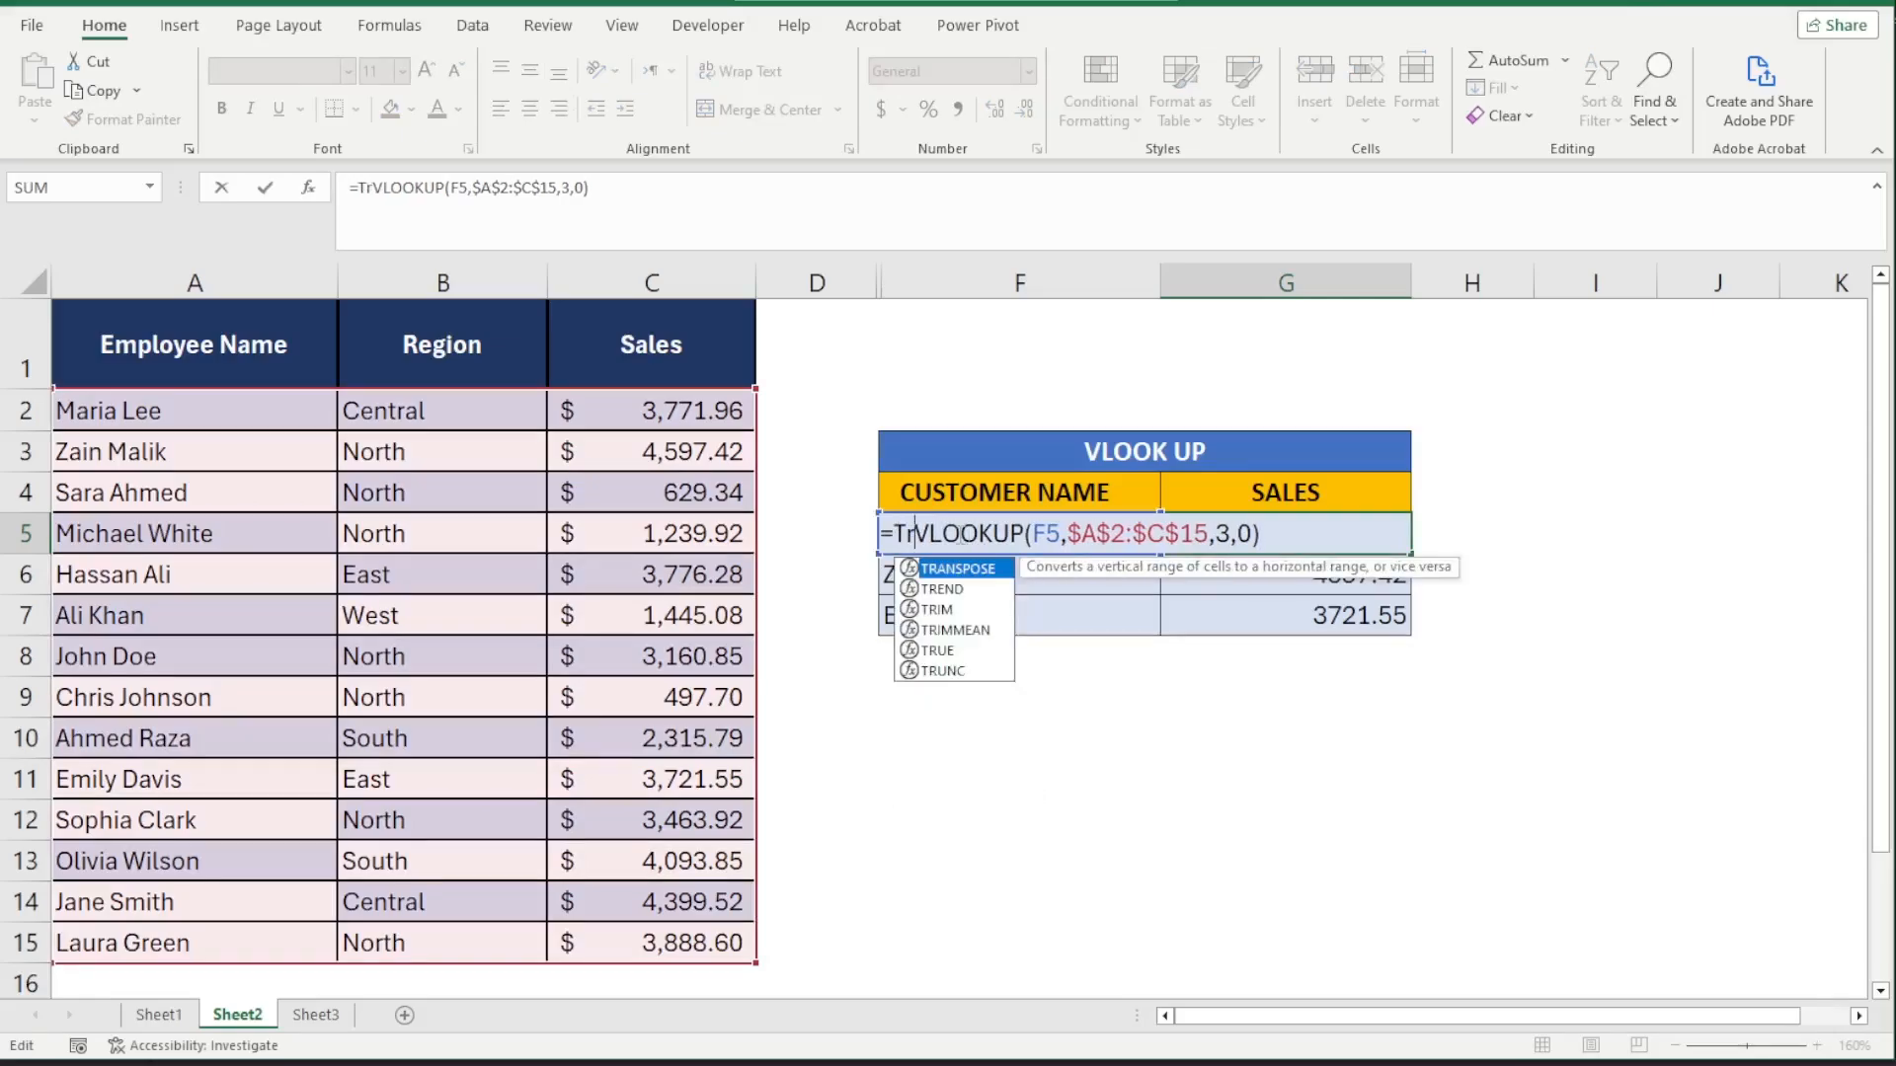
pyautogui.write('im(')
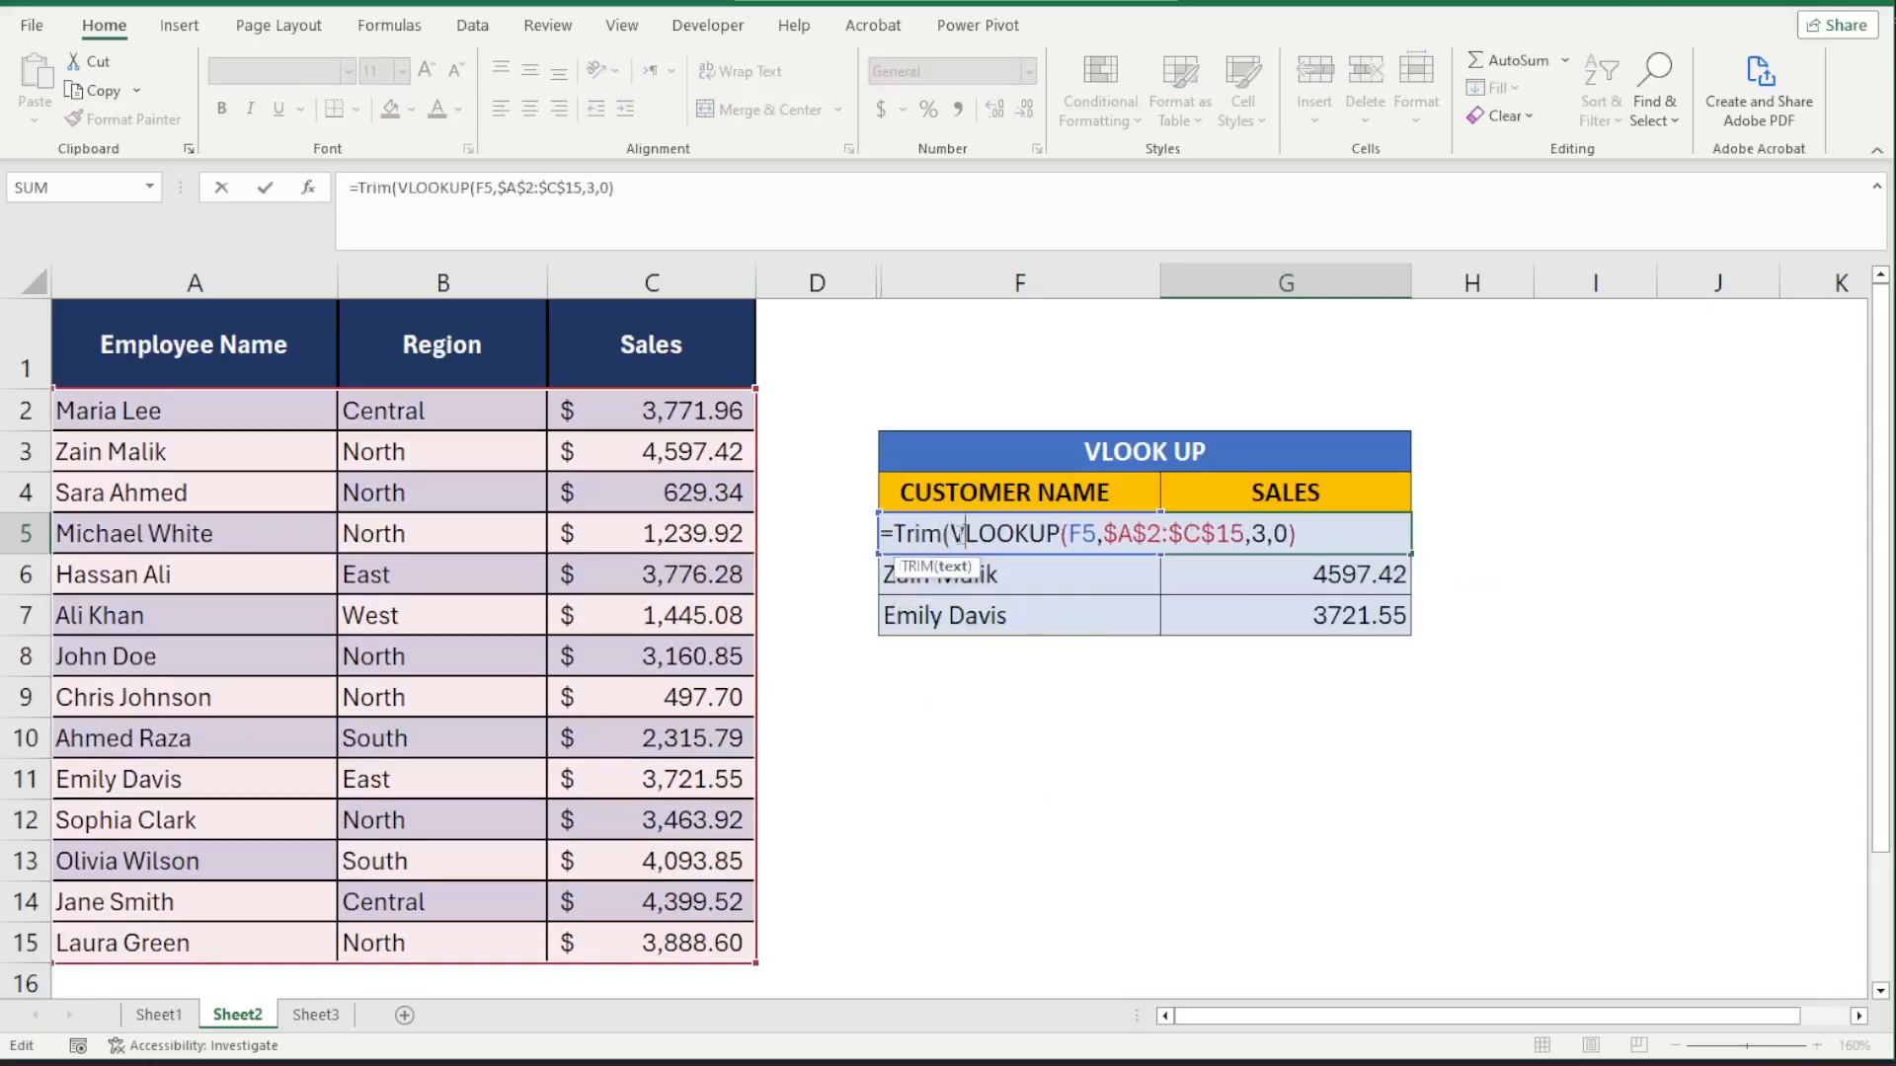
pyautogui.press('Right')
pyautogui.press('Right')
pyautogui.press('Right')
pyautogui.press('Right')
pyautogui.press('Right')
pyautogui.press('Right')
pyautogui.press('Right')
pyautogui.press('Right')
pyautogui.press('Right')
pyautogui.press('Right')
pyautogui.press('Right')
pyautogui.press('Right')
pyautogui.press('Right')
pyautogui.press('Right')
pyautogui.press('Right')
pyautogui.press('Right')
pyautogui.press('Right')
pyautogui.press('Right')
pyautogui.press('Right')
pyautogui.press('Right')
pyautogui.write(')')
pyautogui.press('Return')
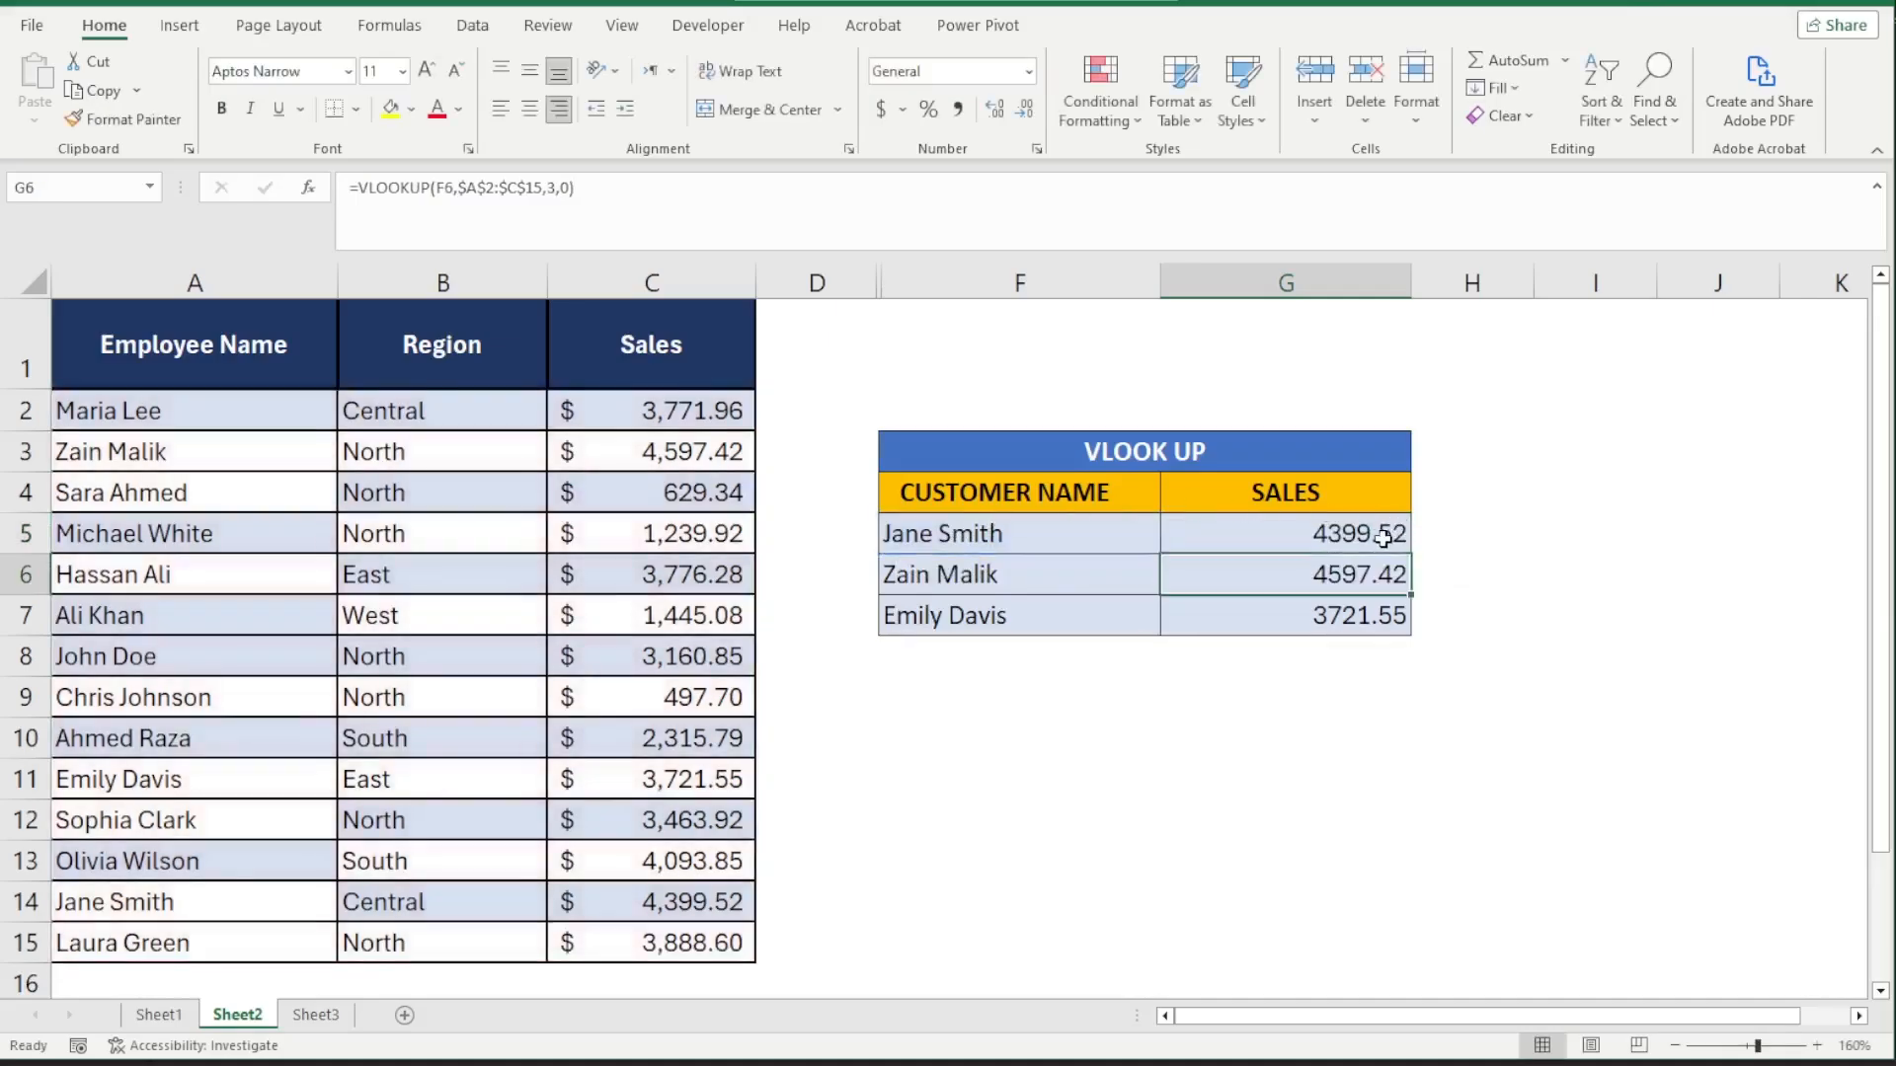
# - Copy G5's TRIM formula down through G7 and check the formulas in the SALES column
pyautogui.click(1383, 537)
pyautogui.moveTo(1411, 554); pyautogui.dragTo(1409, 620)
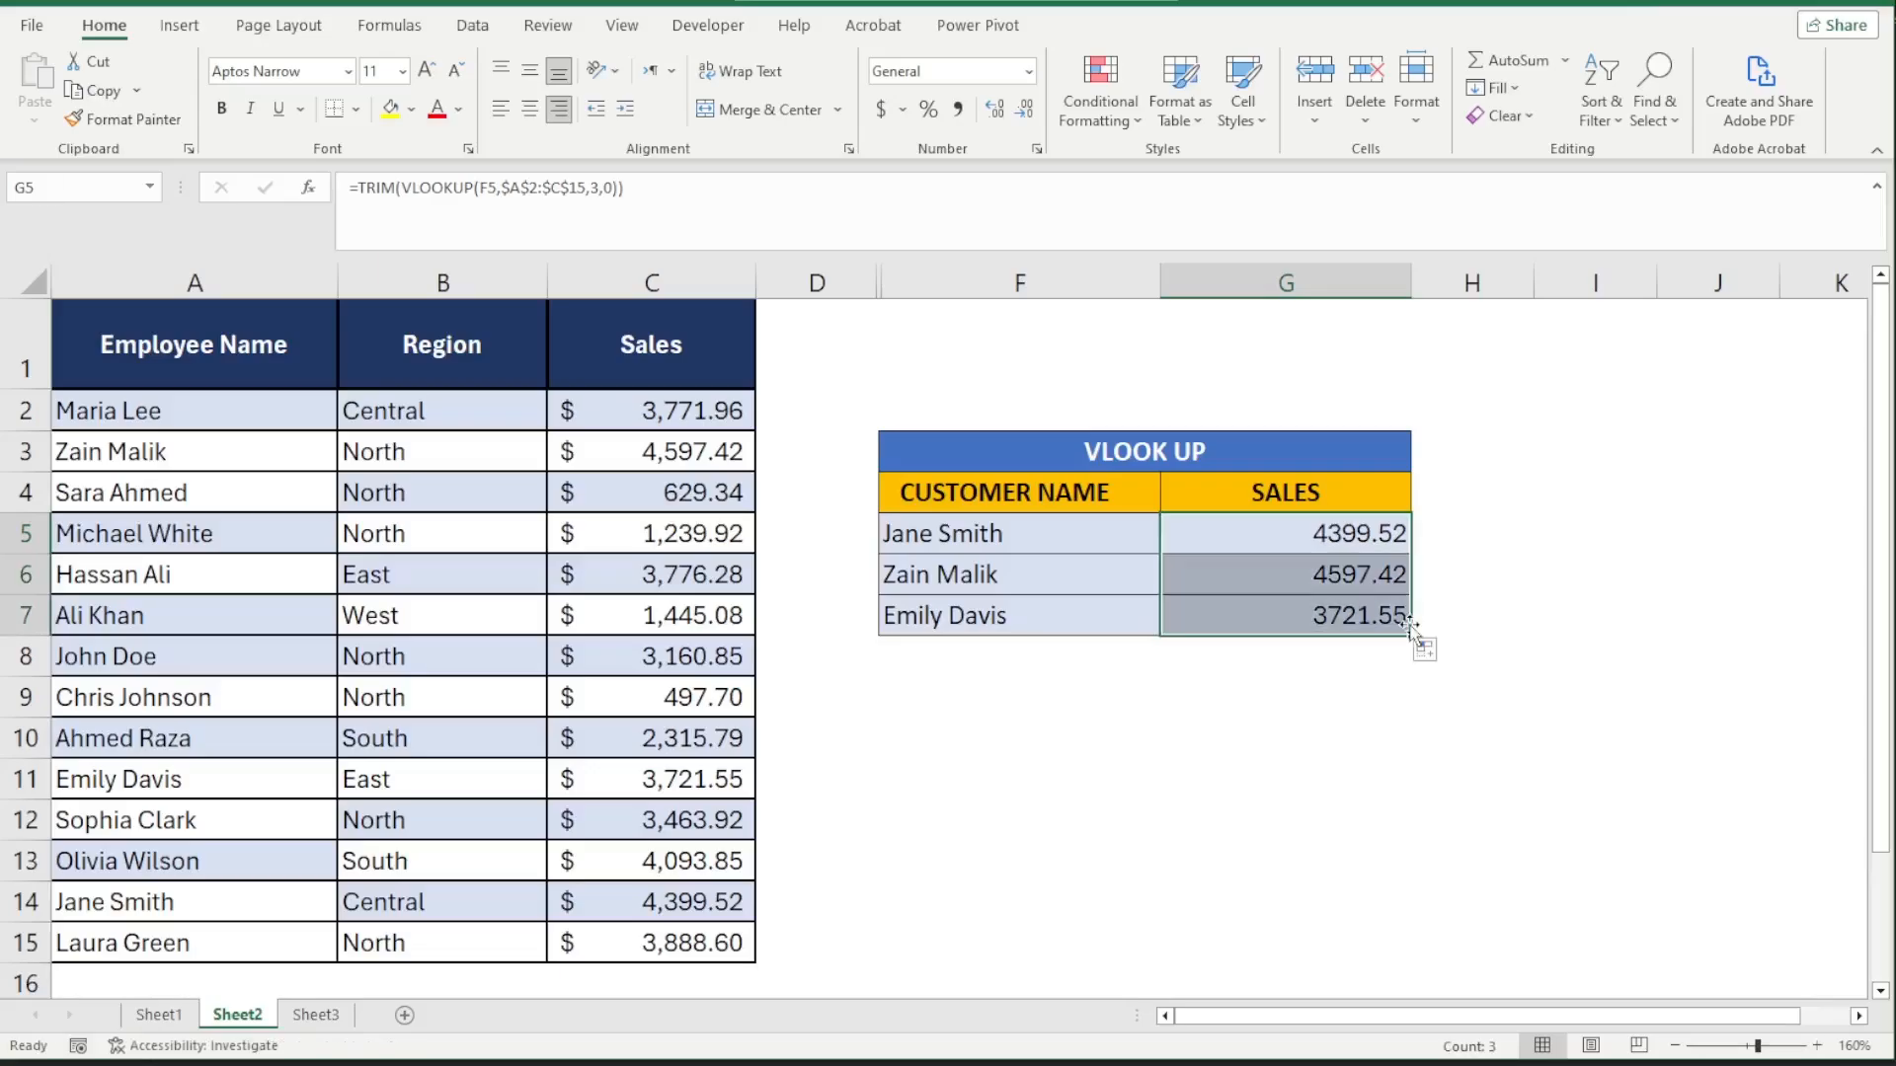
pyautogui.click(1439, 580)
pyautogui.click(1373, 617)
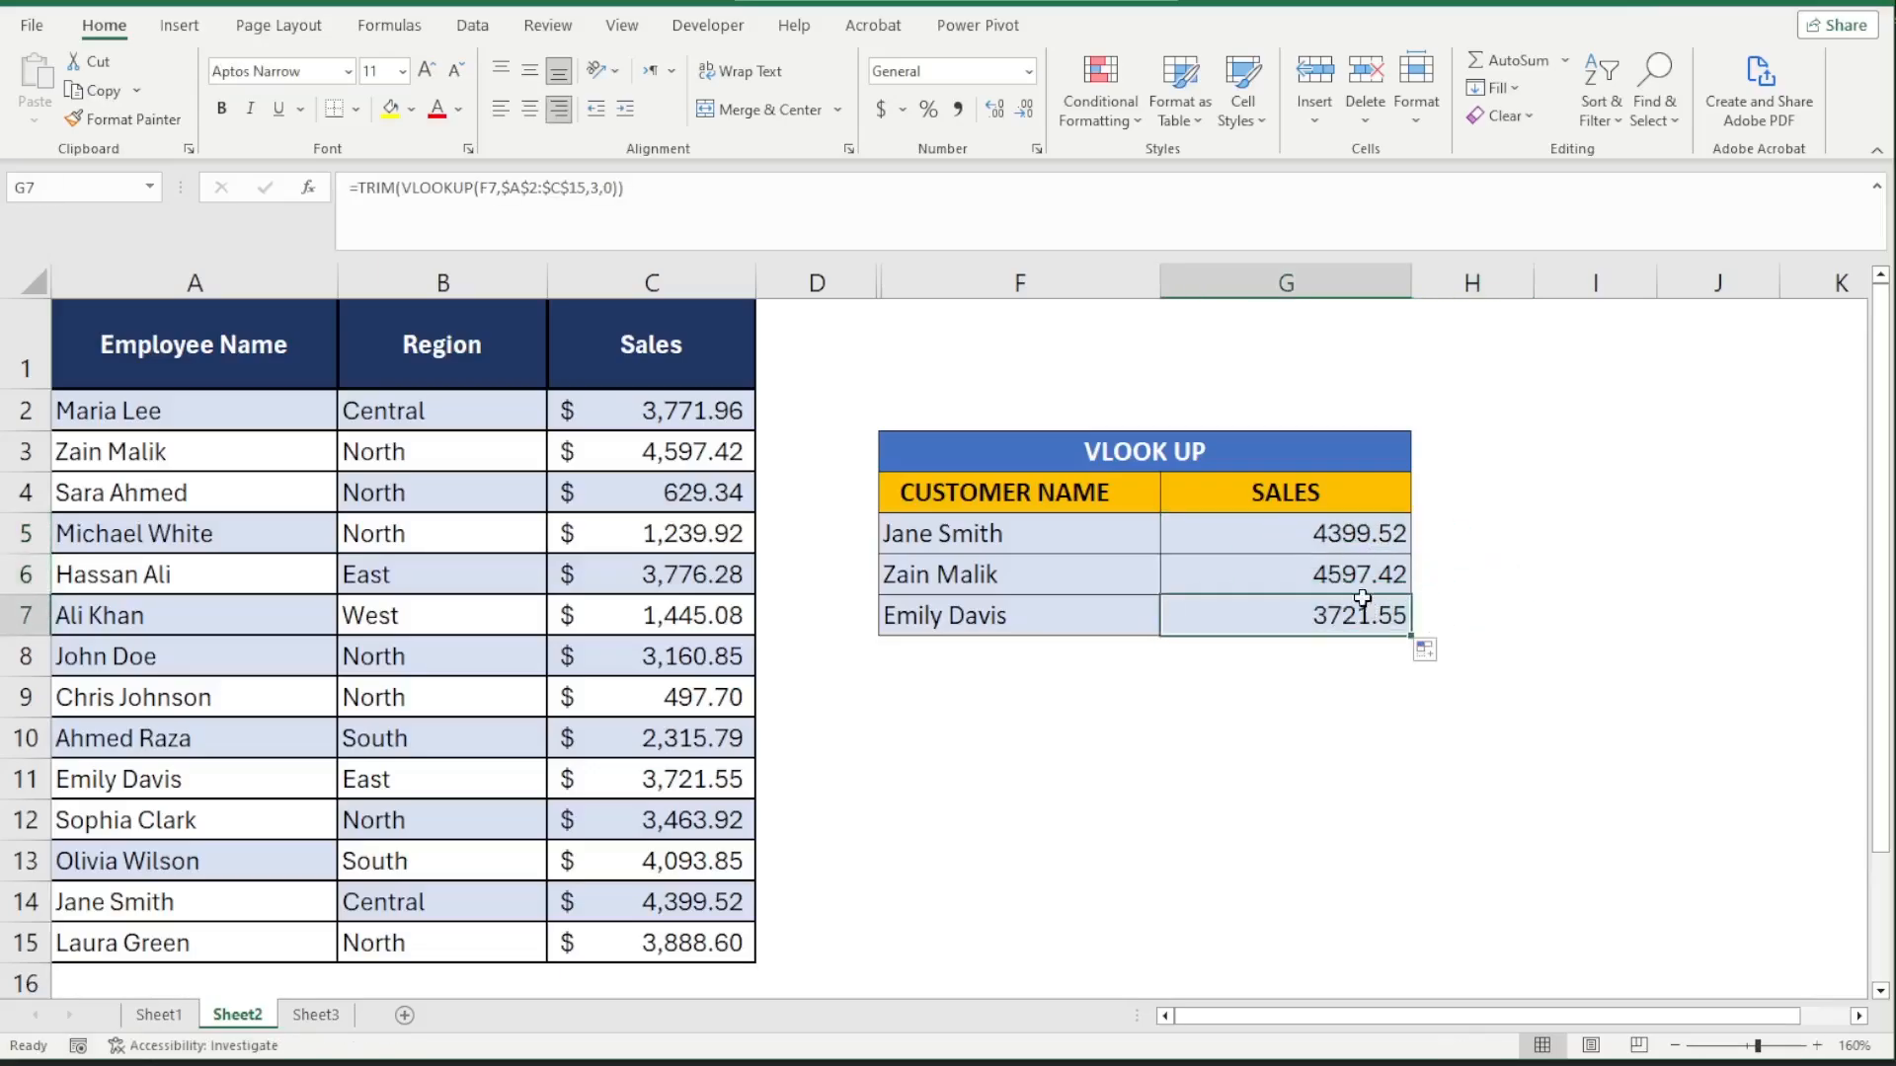
pyautogui.click(1368, 577)
pyautogui.click(1363, 539)
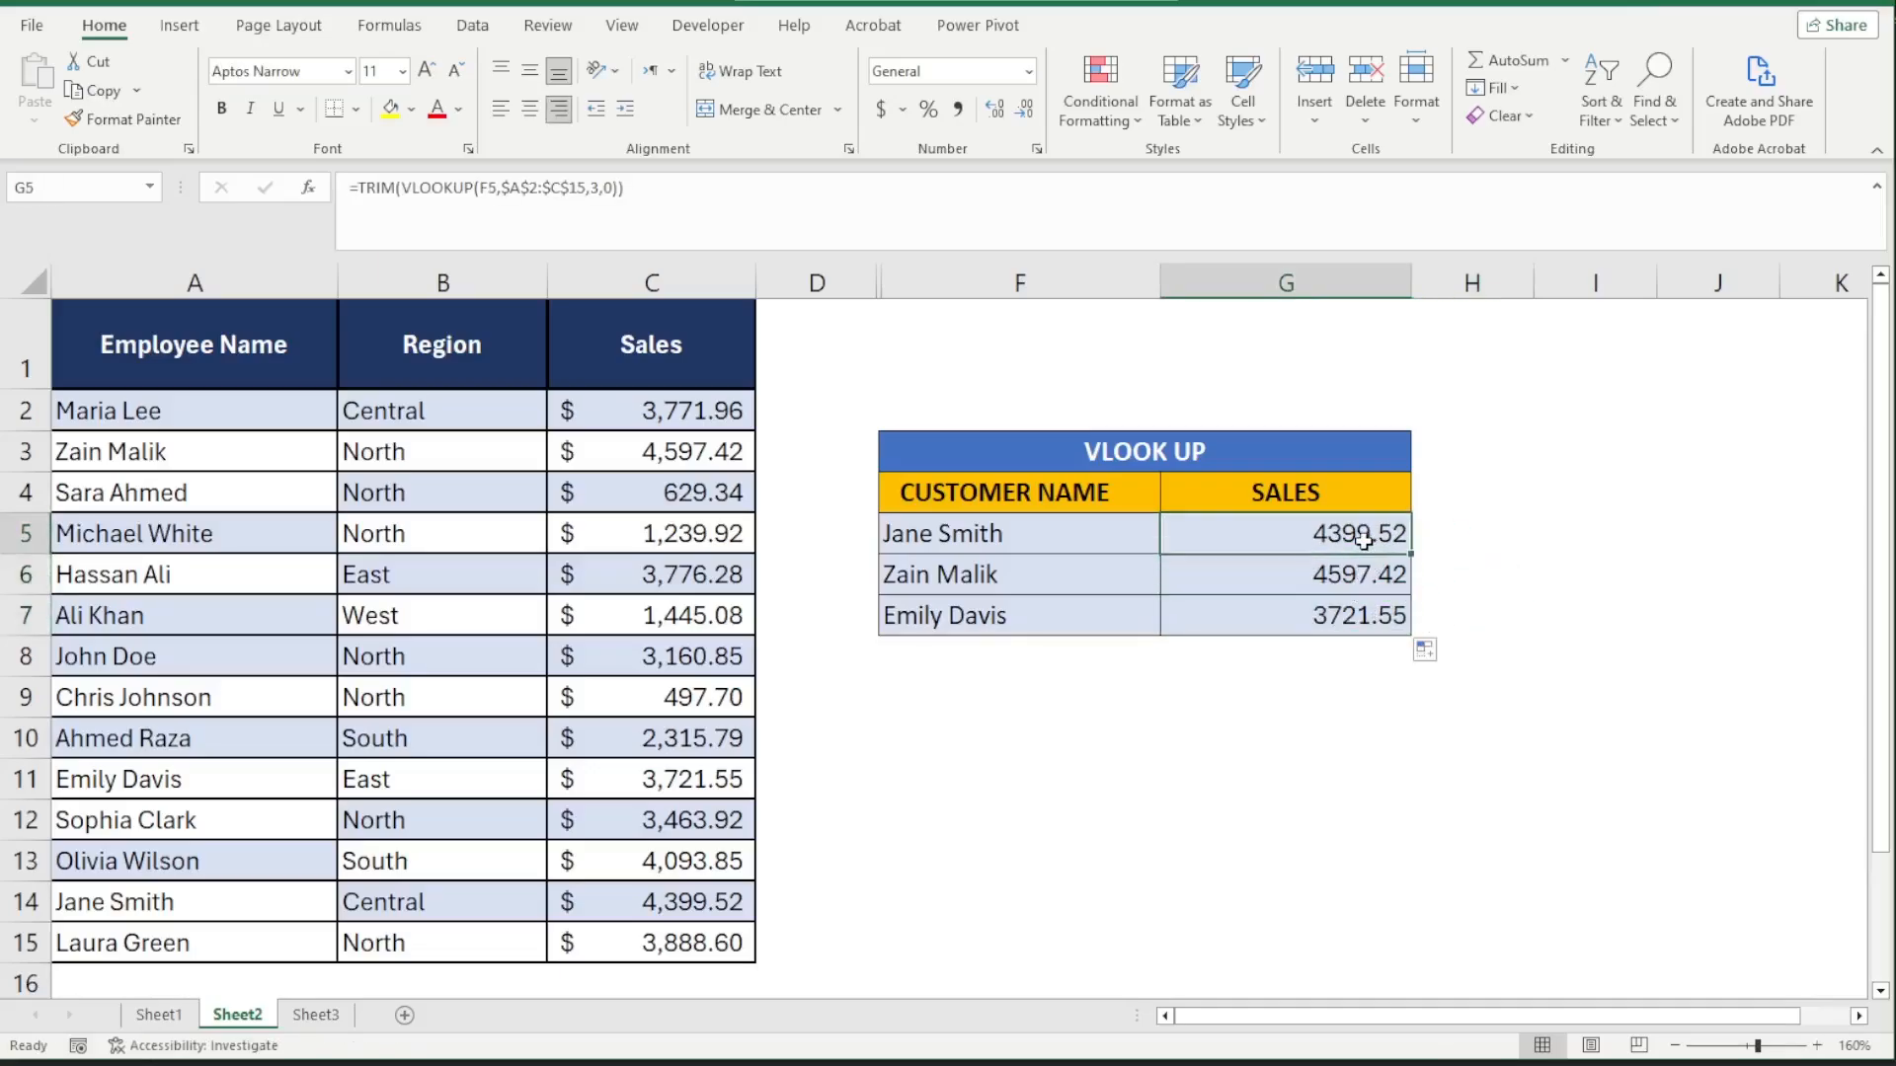
pyautogui.moveTo(1364, 539); pyautogui.dragTo(1363, 576)
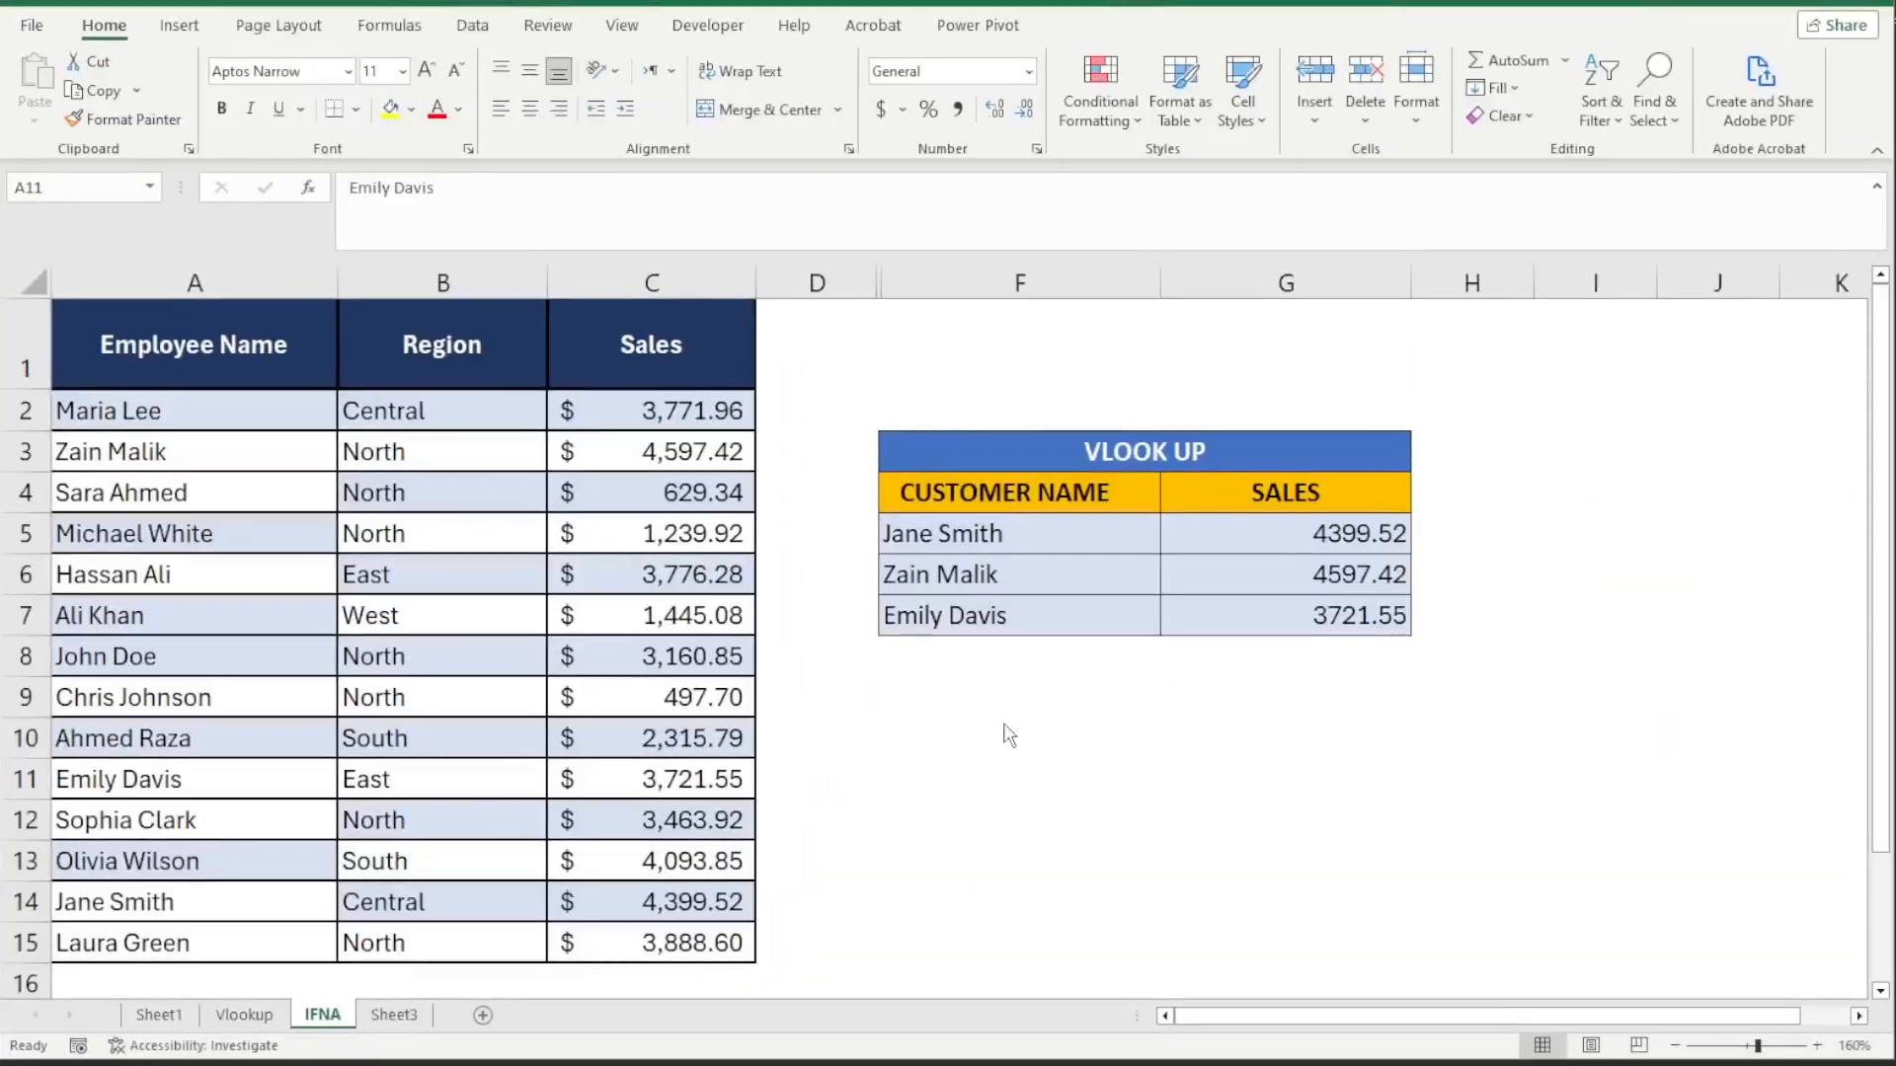
# - On the IFNA sheet, clear the employee name in A11 to test the lookup, and undo the deletion
pyautogui.click(950, 672)
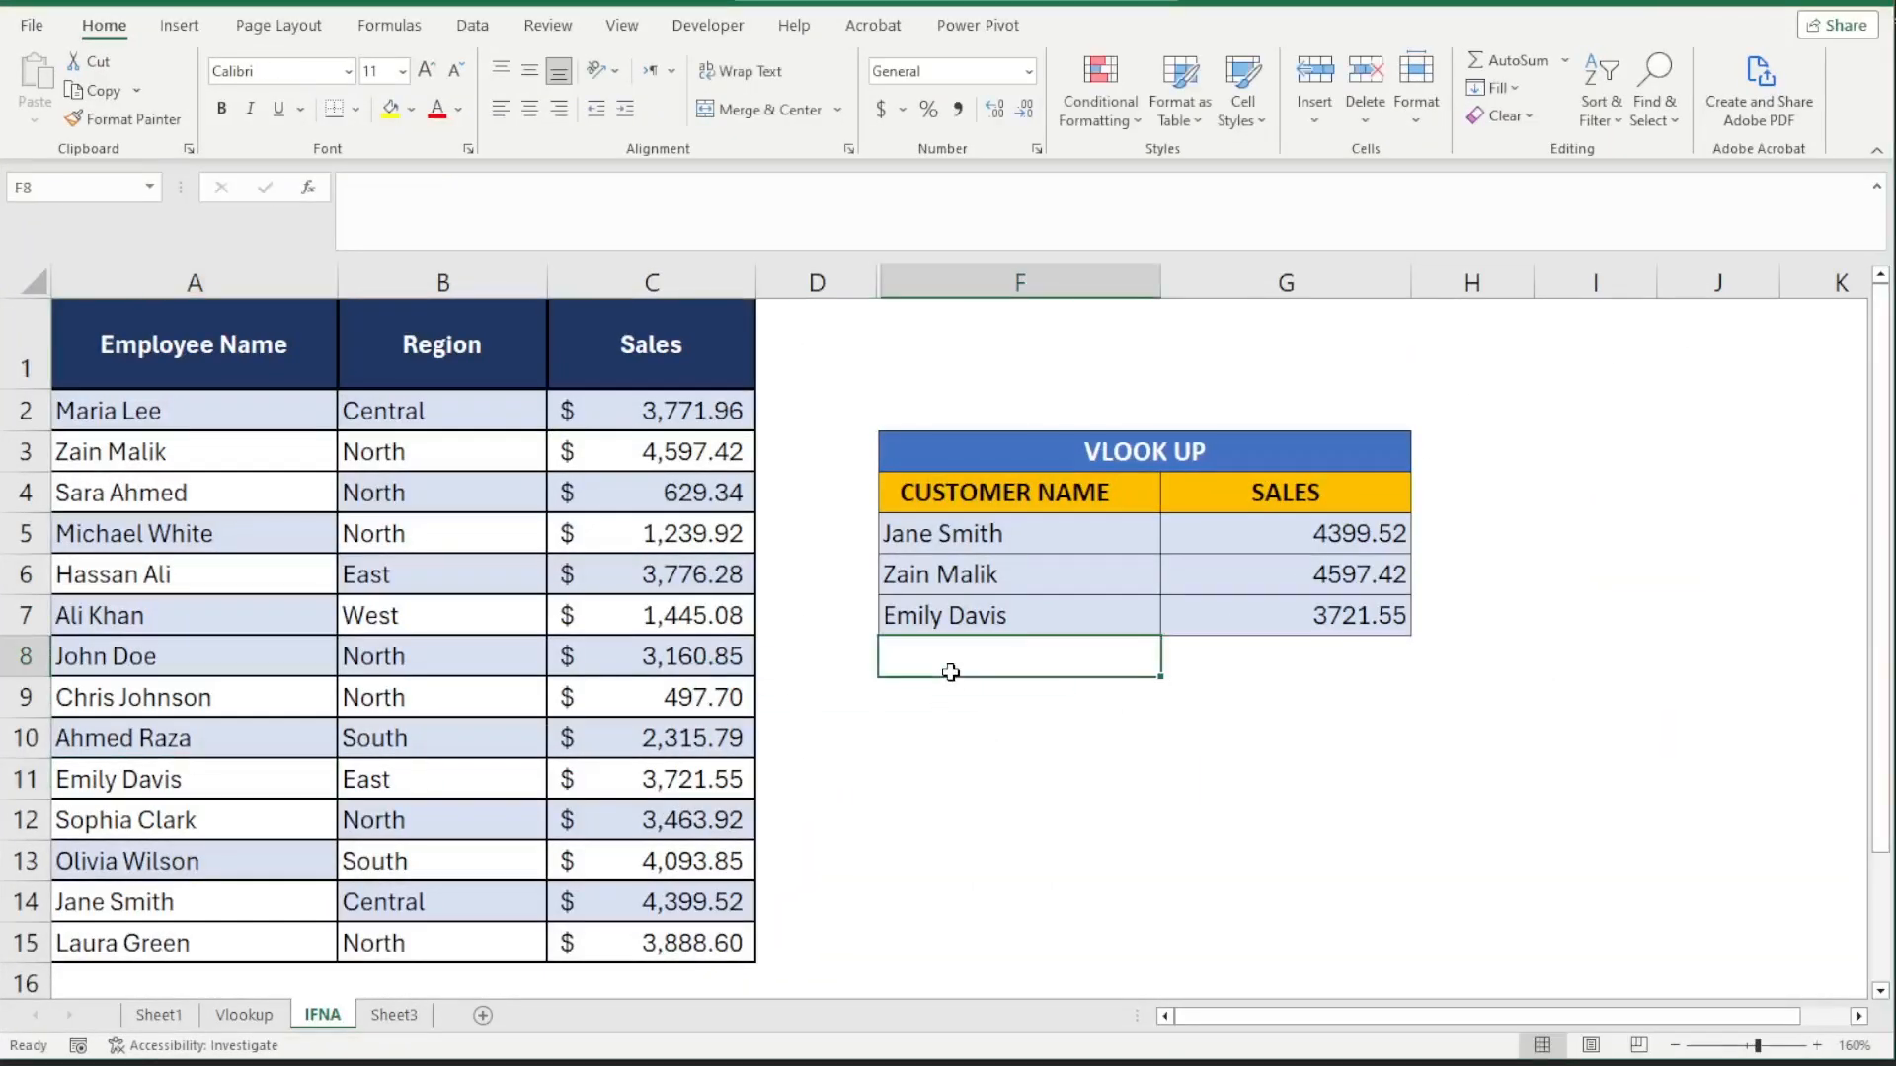
pyautogui.click(289, 782)
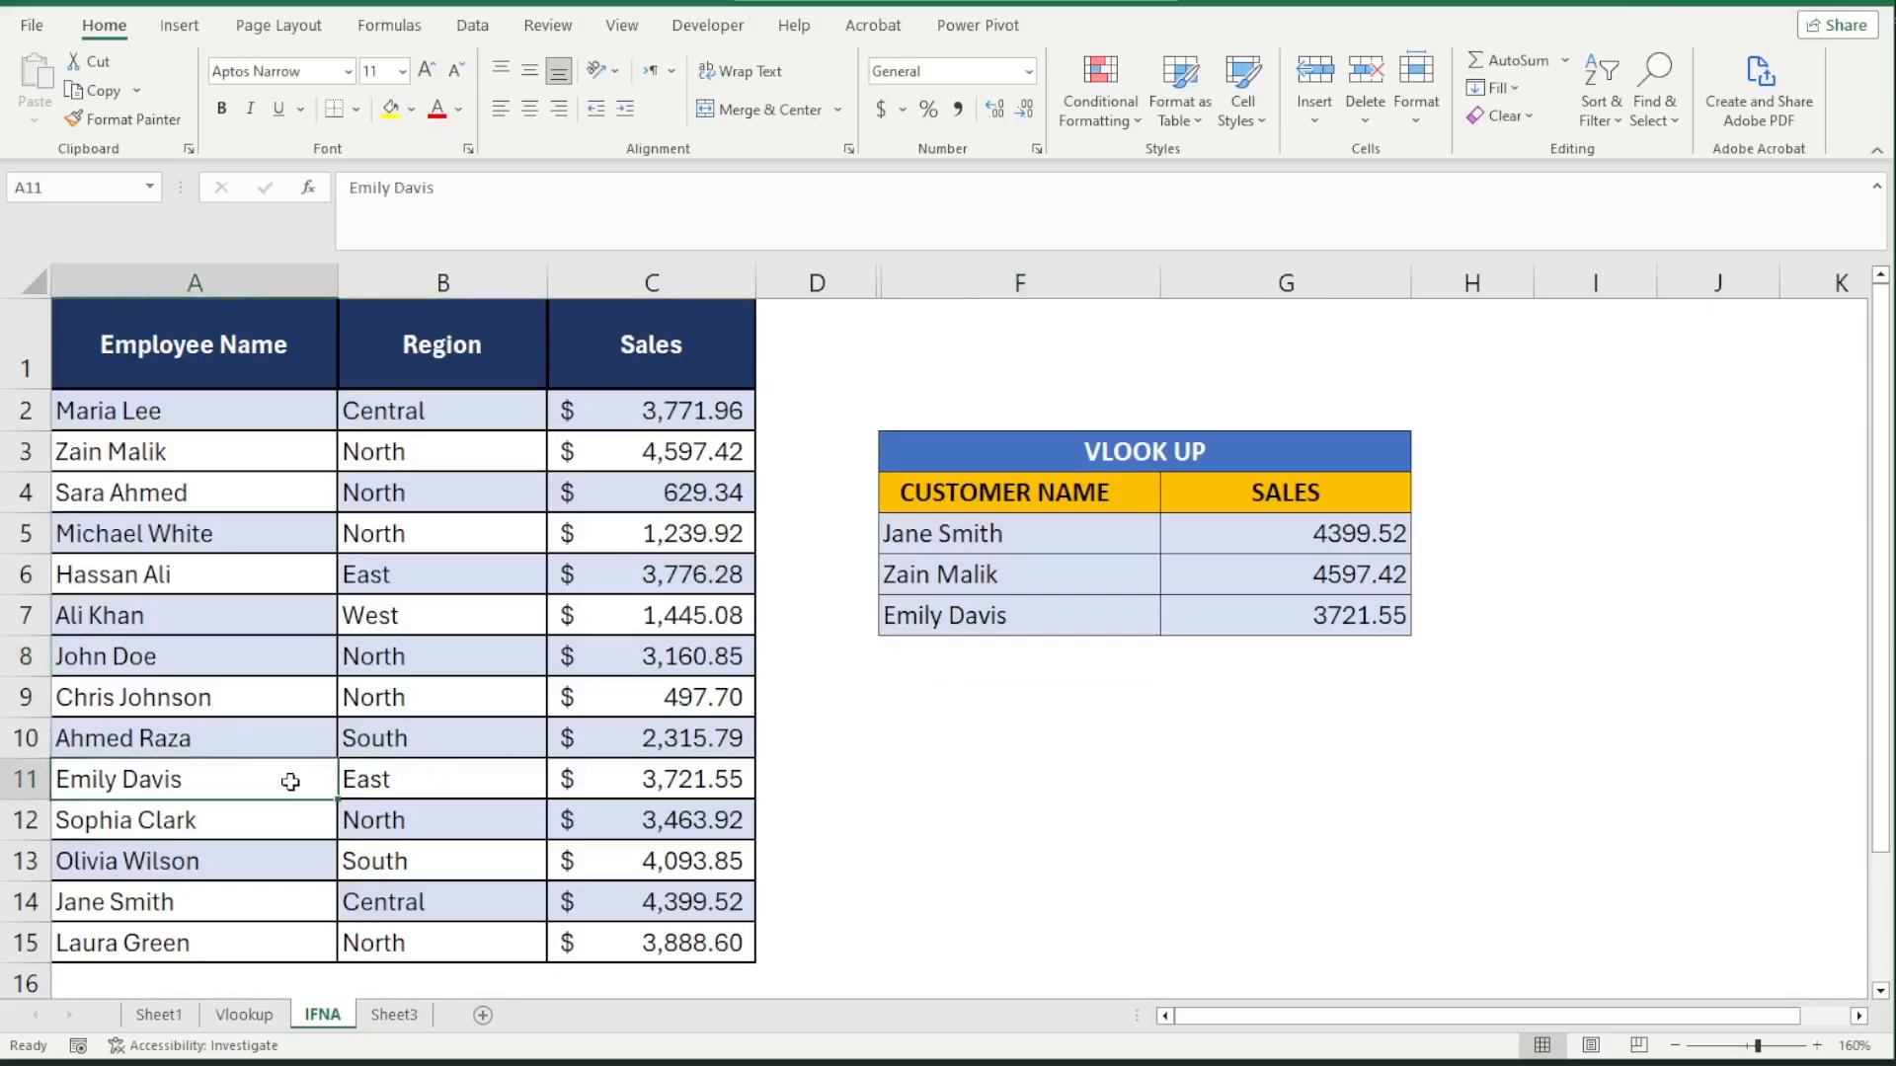
pyautogui.press('Delete')
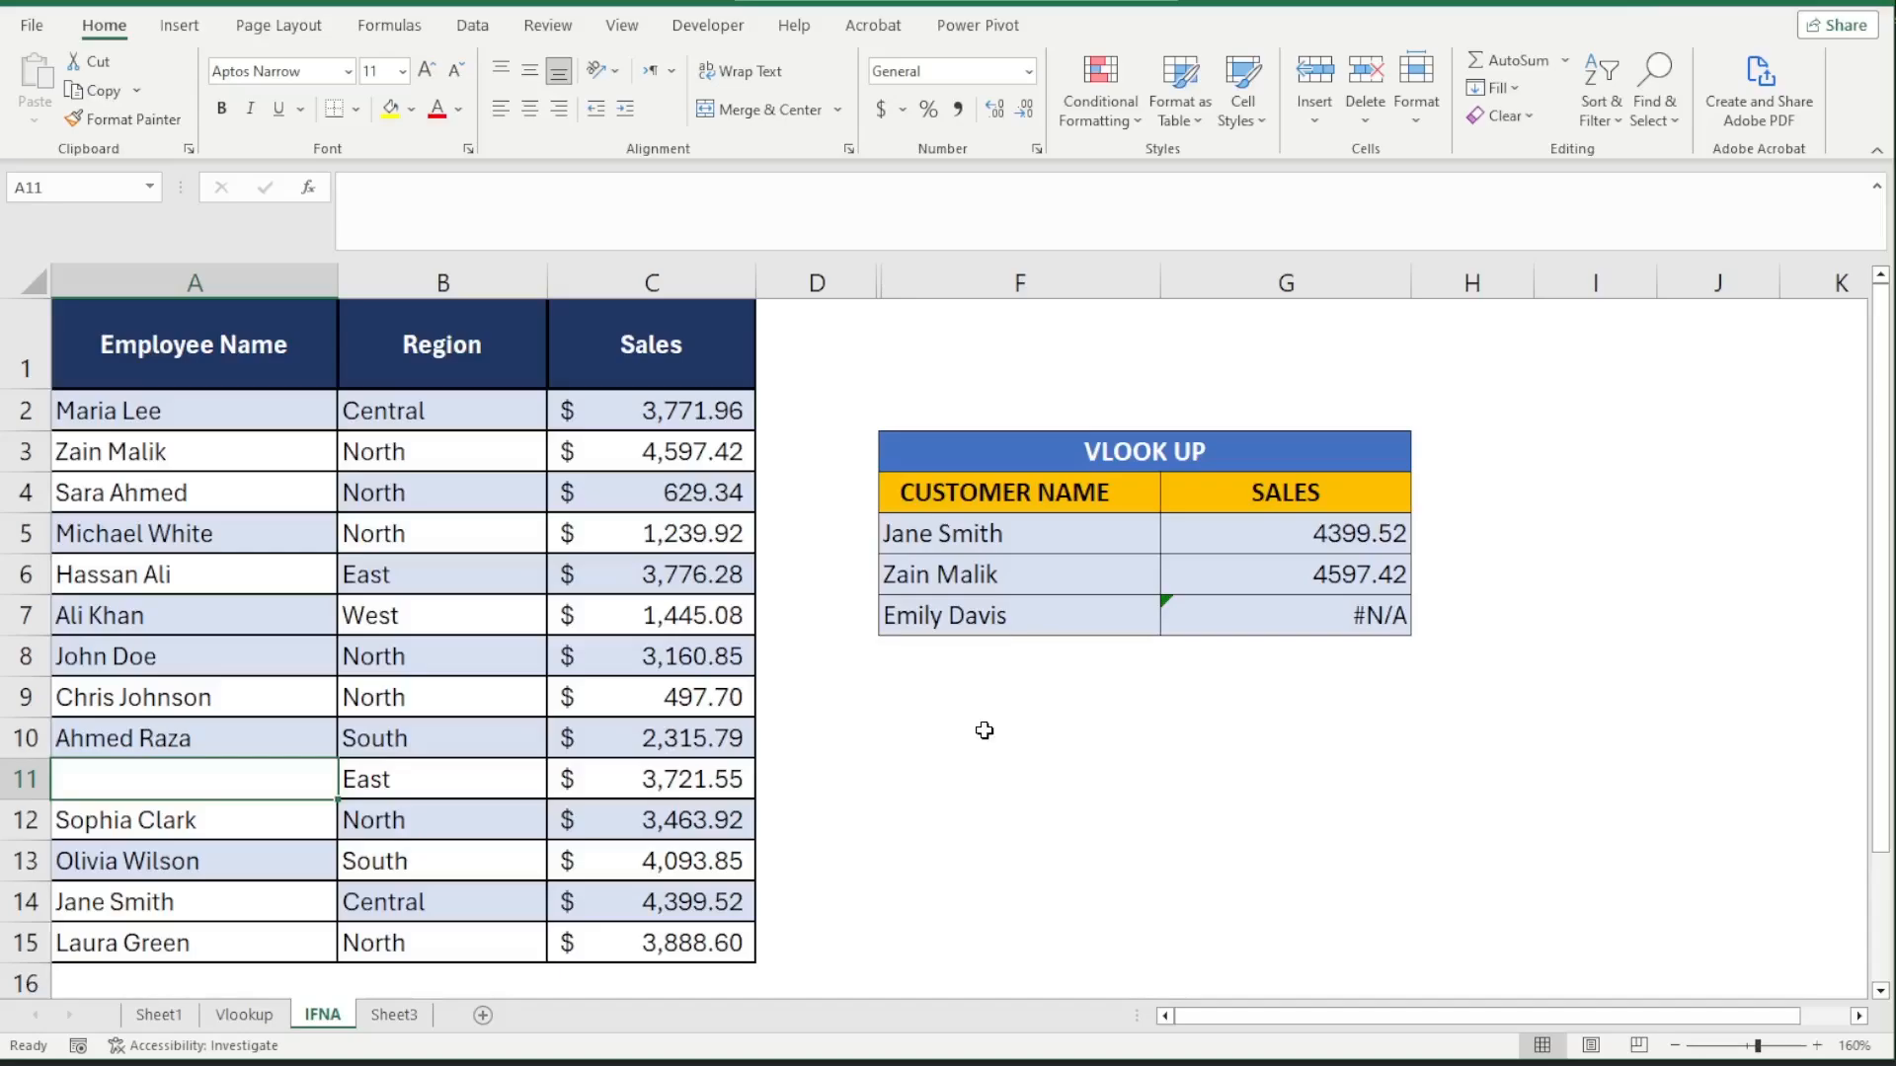
pyautogui.hotkey('ctrl', 'z')
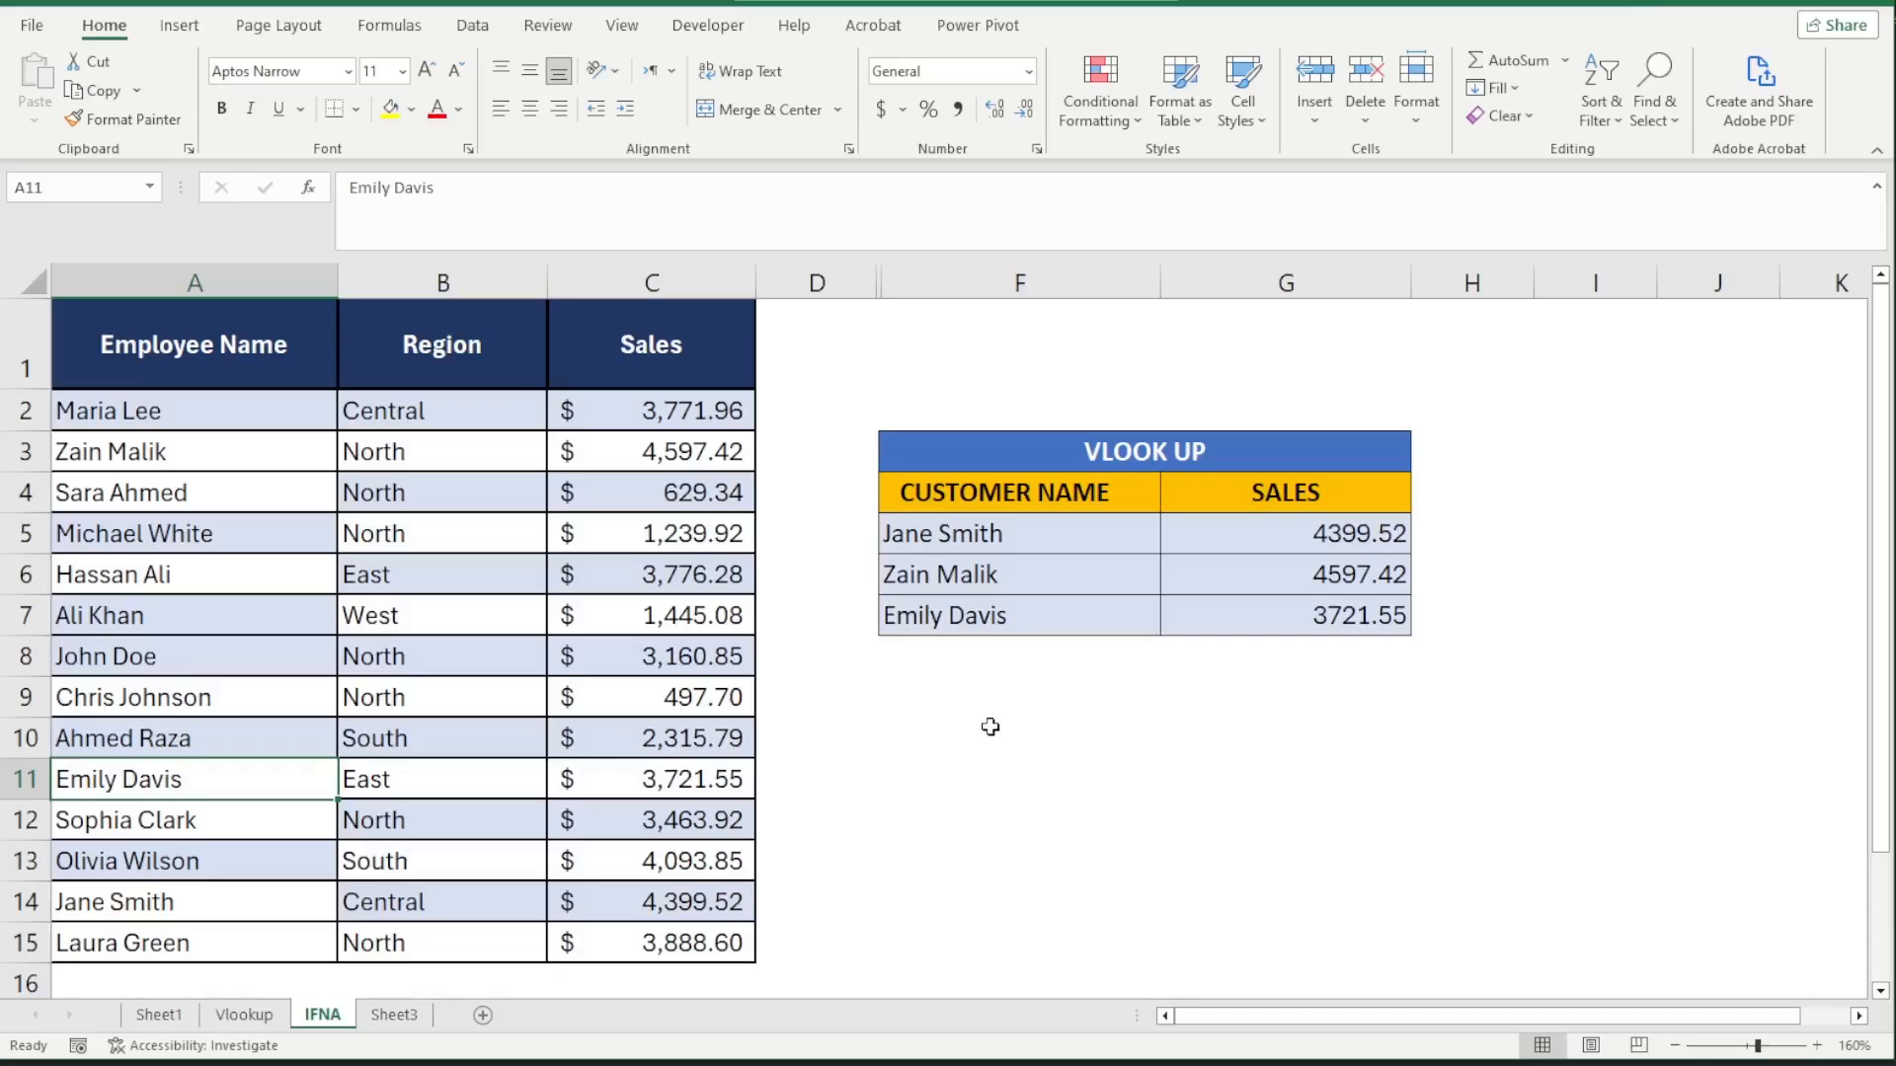
# - Wrap G5's VLOOKUP formula in IFNA with "Record Not Found" as the value for missing matches
pyautogui.click(1346, 540)
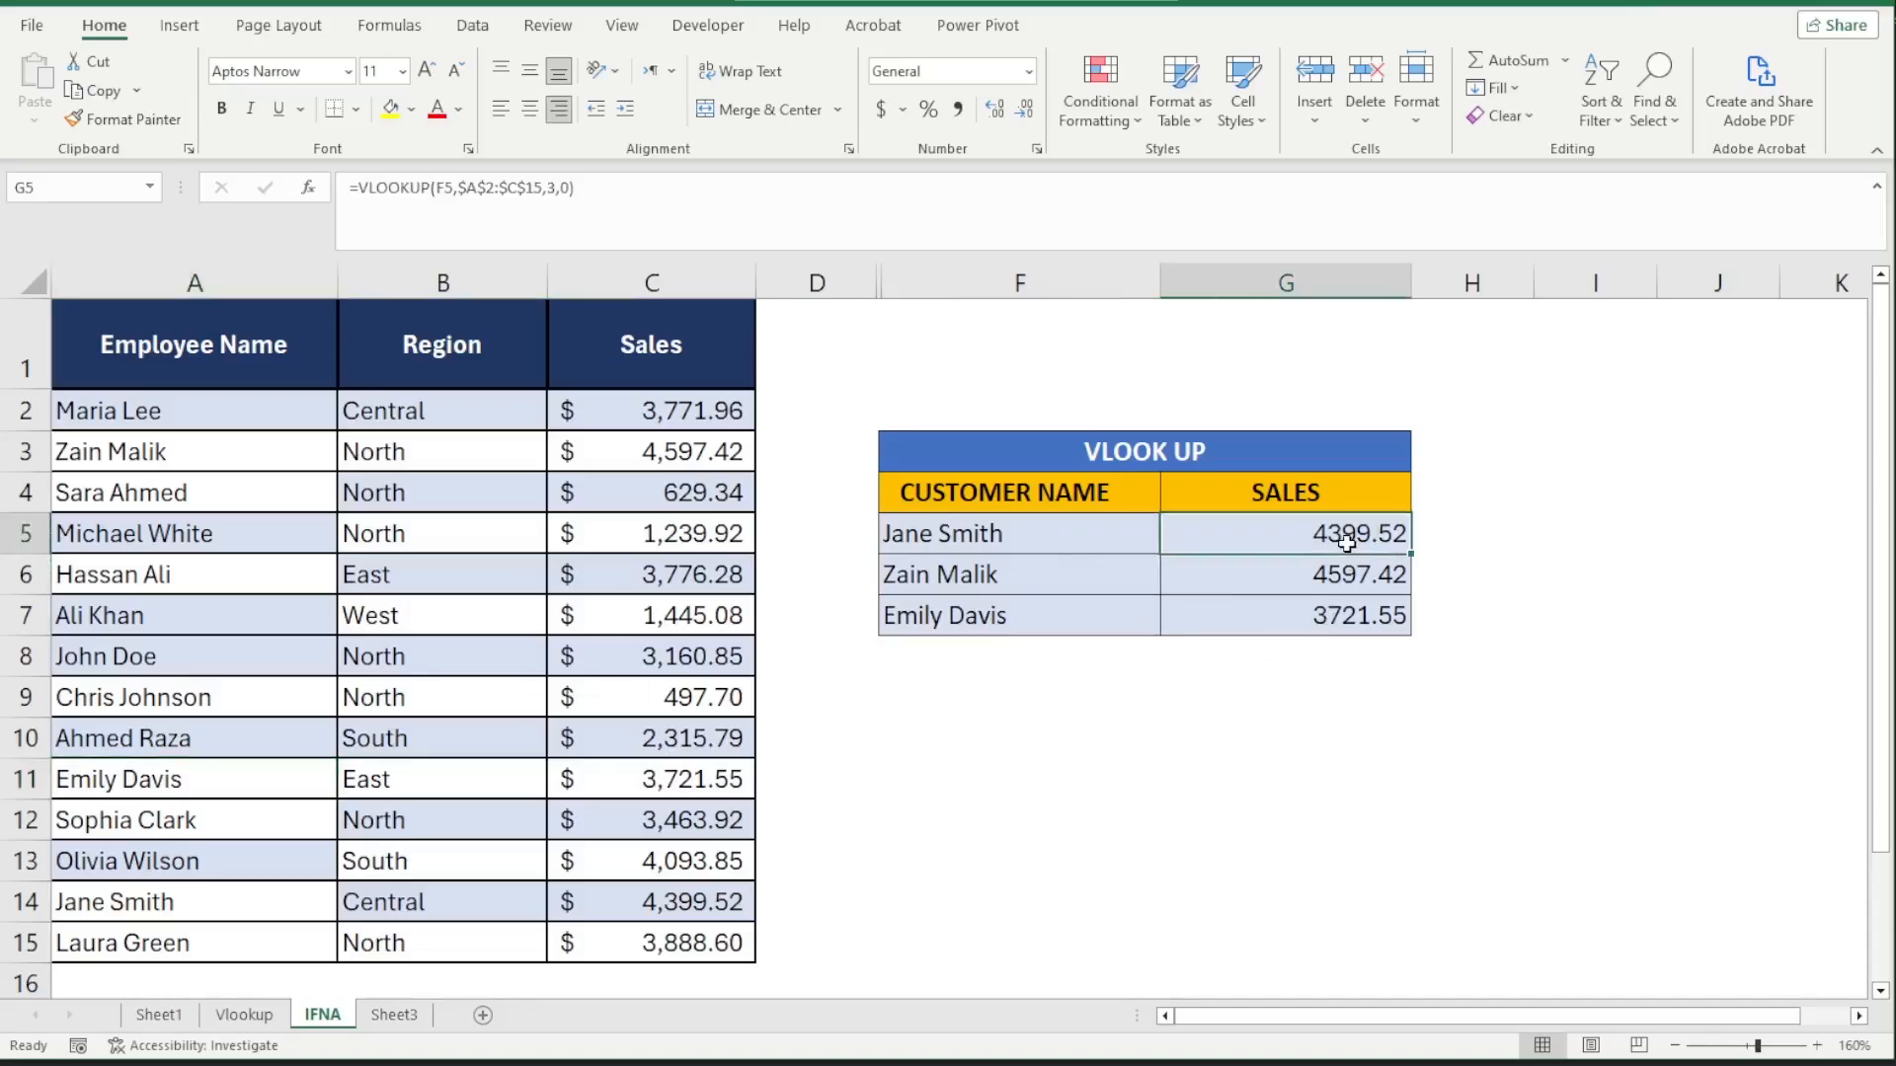
pyautogui.doubleClick(1346, 540)
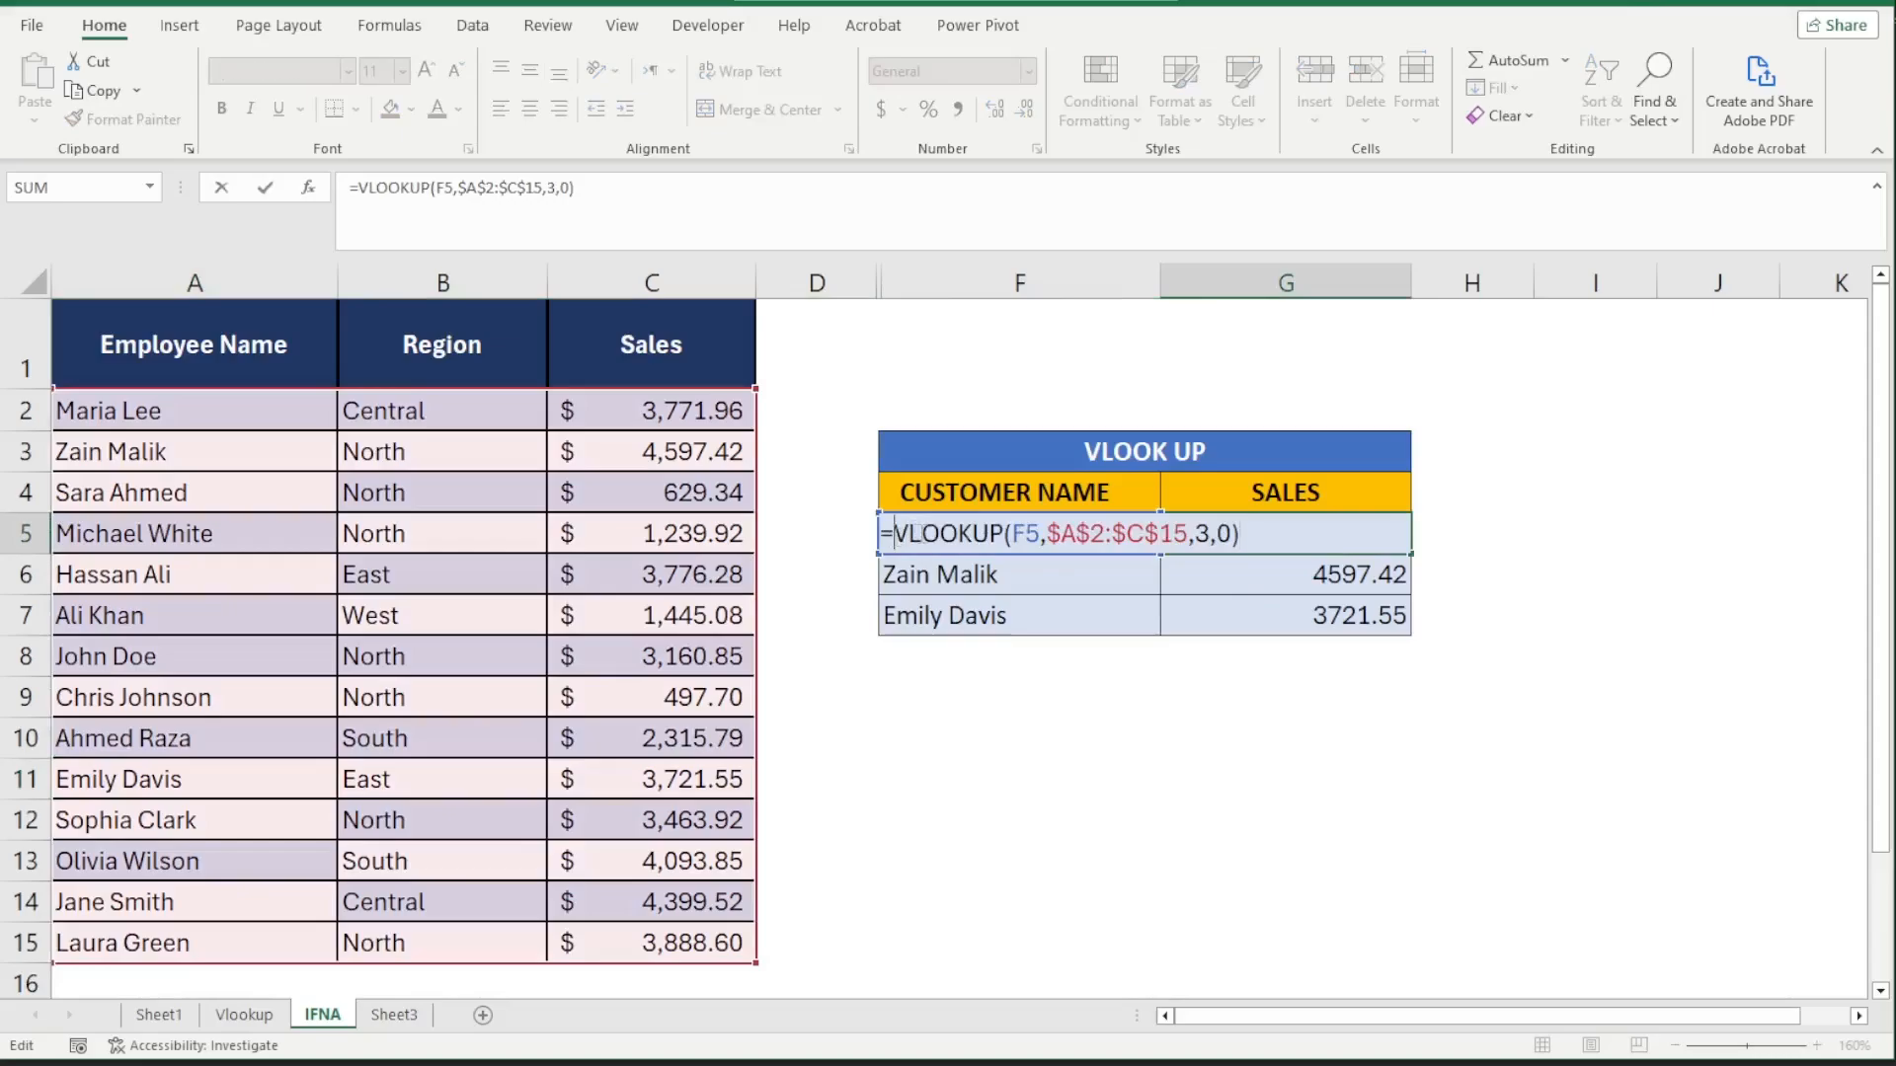
pyautogui.write('If')
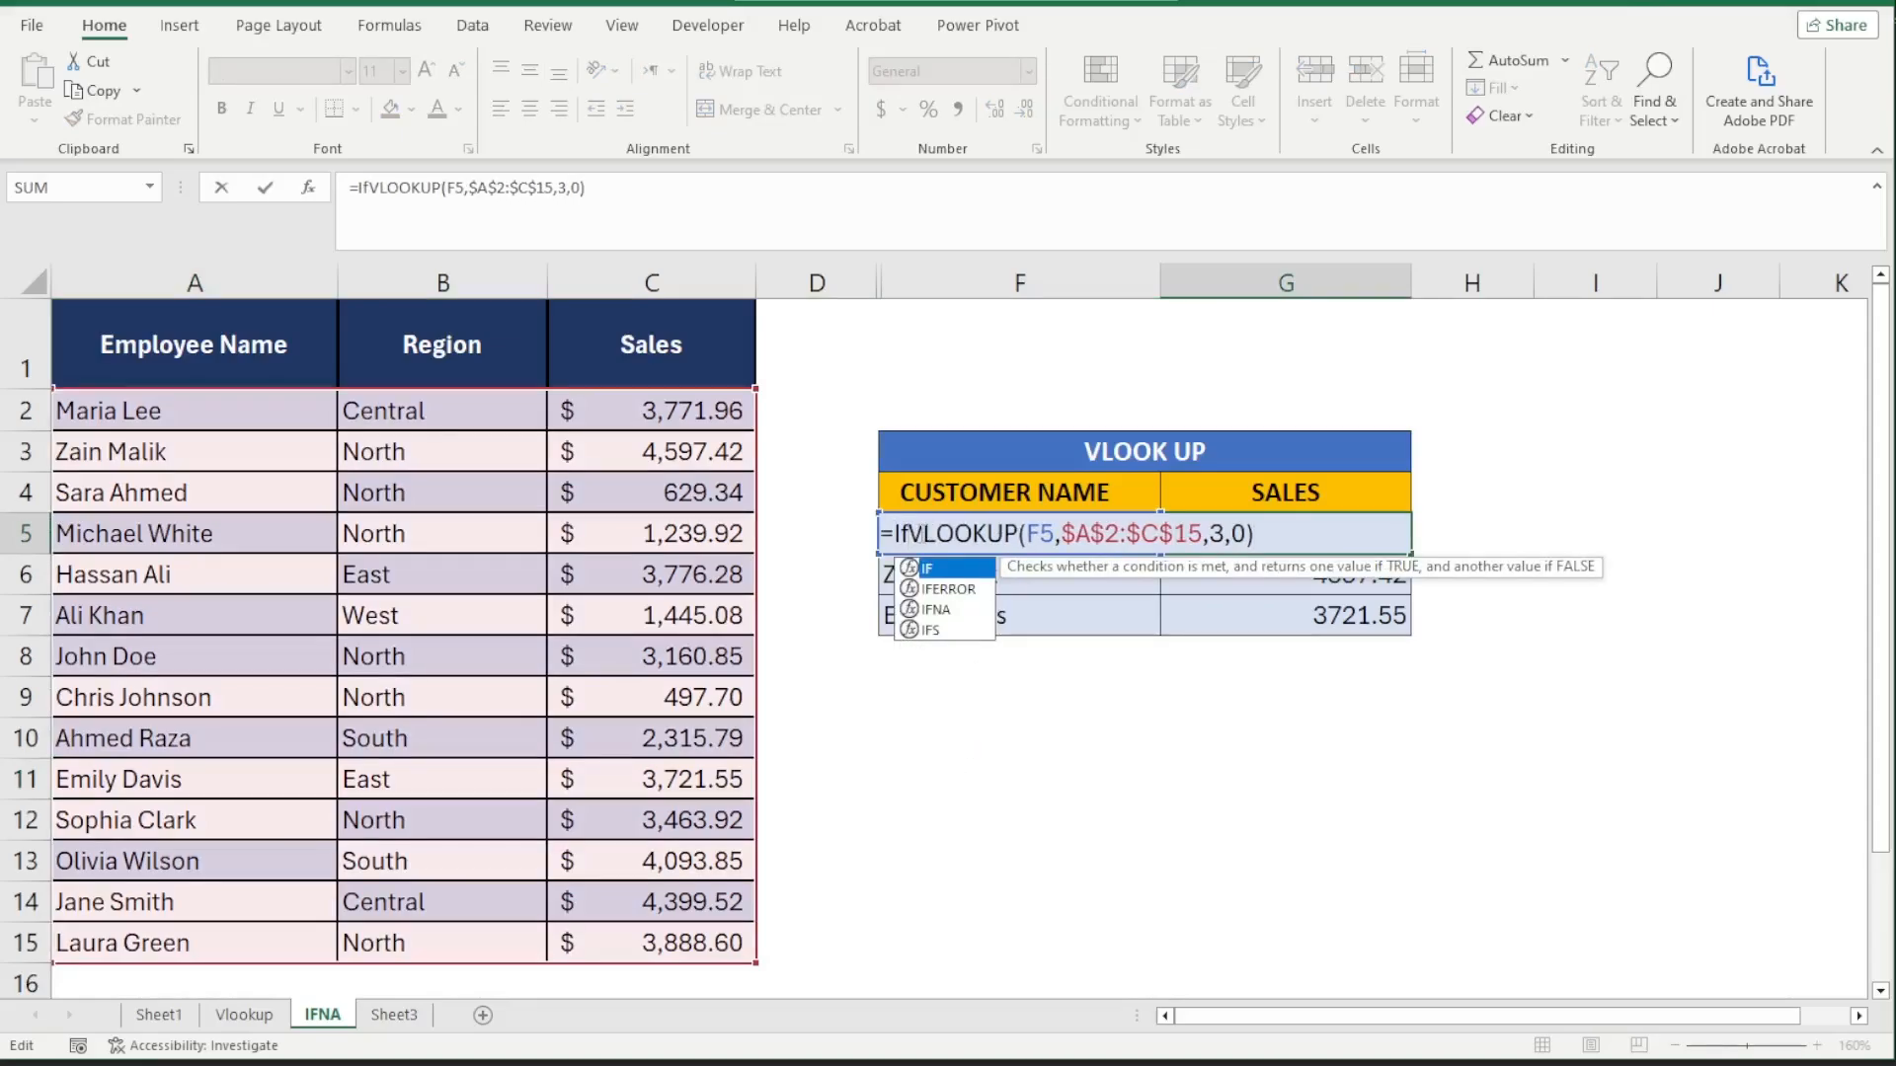
pyautogui.press('Down')
pyautogui.press('Down')
pyautogui.press('Tab')
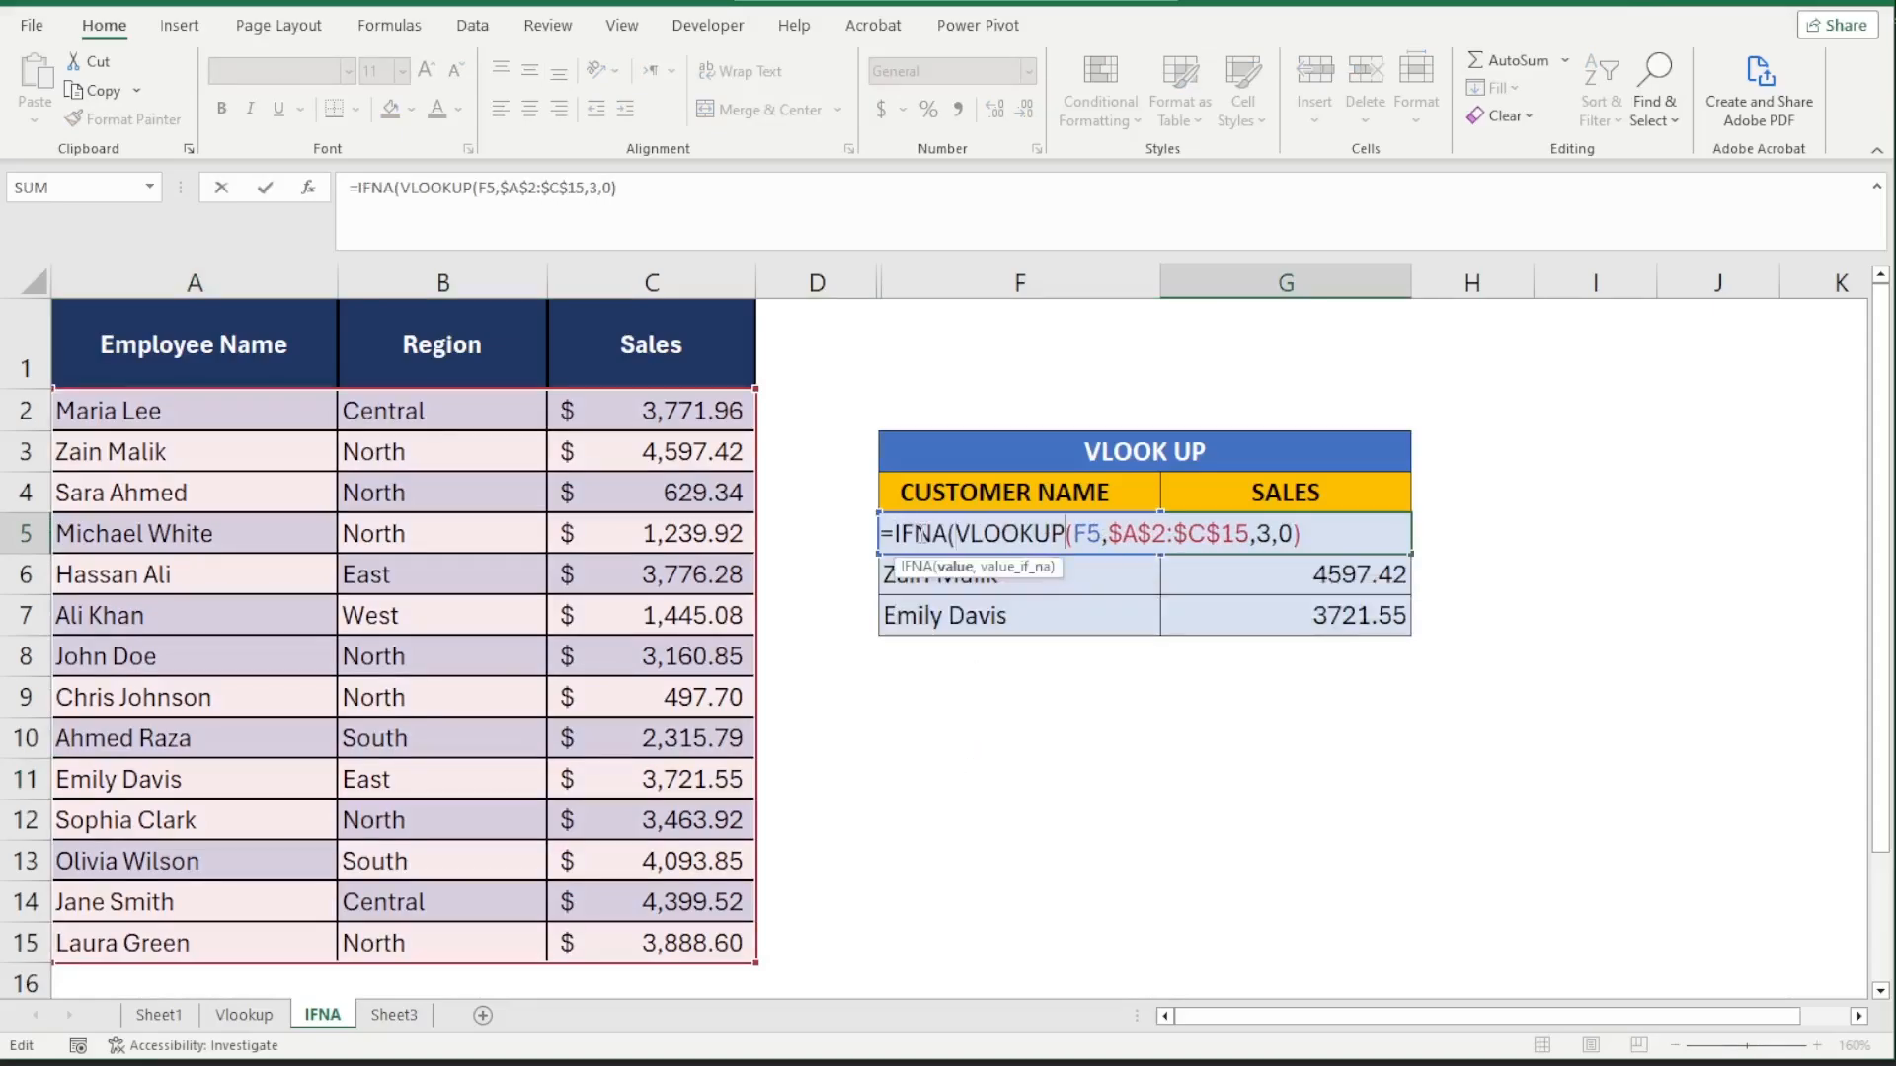
pyautogui.press('Right')
pyautogui.press('Right')
pyautogui.press('Right')
pyautogui.press('Right')
pyautogui.press('Right')
pyautogui.press('Right')
pyautogui.press('Right')
pyautogui.press('Right')
pyautogui.press('Right')
pyautogui.press('Right')
pyautogui.press('Right')
pyautogui.press('Right')
pyautogui.press('Right')
pyautogui.press('Right')
pyautogui.press('Right')
pyautogui.press('Right')
pyautogui.press('Right')
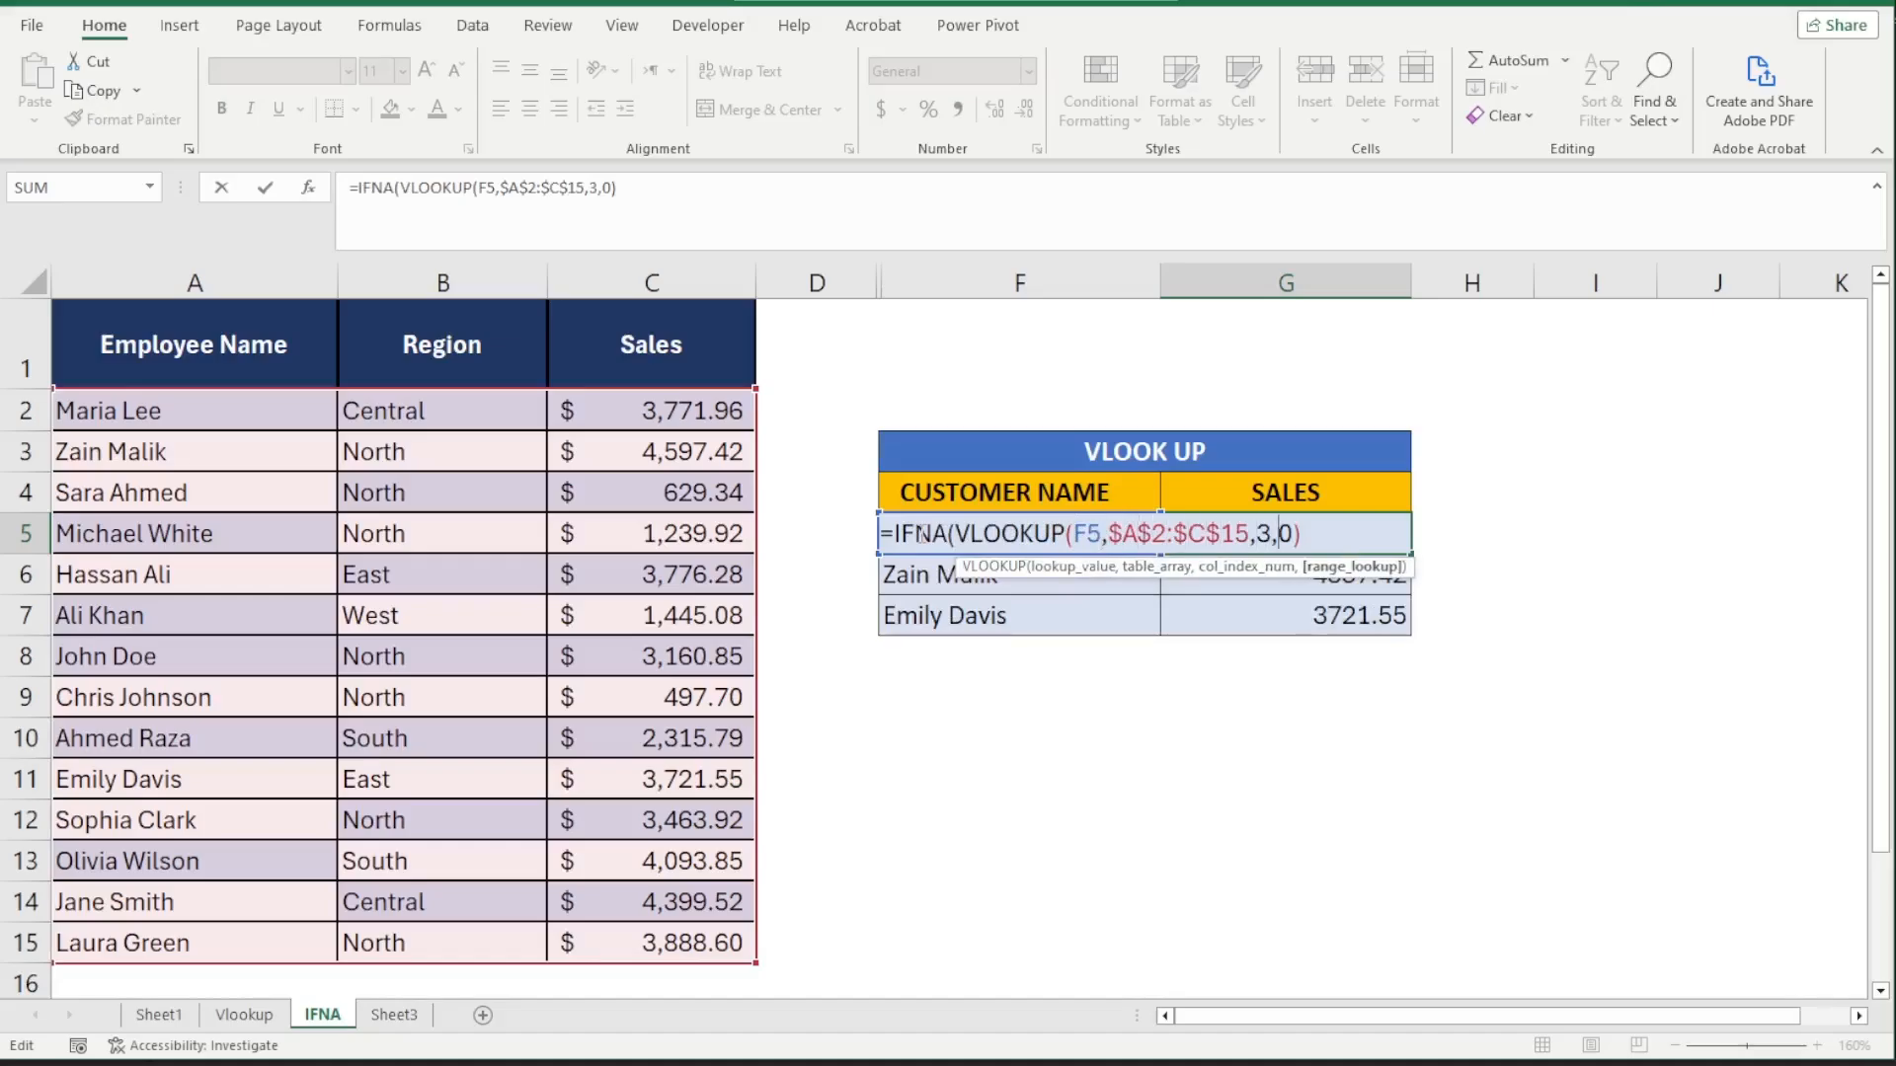
pyautogui.press('Right')
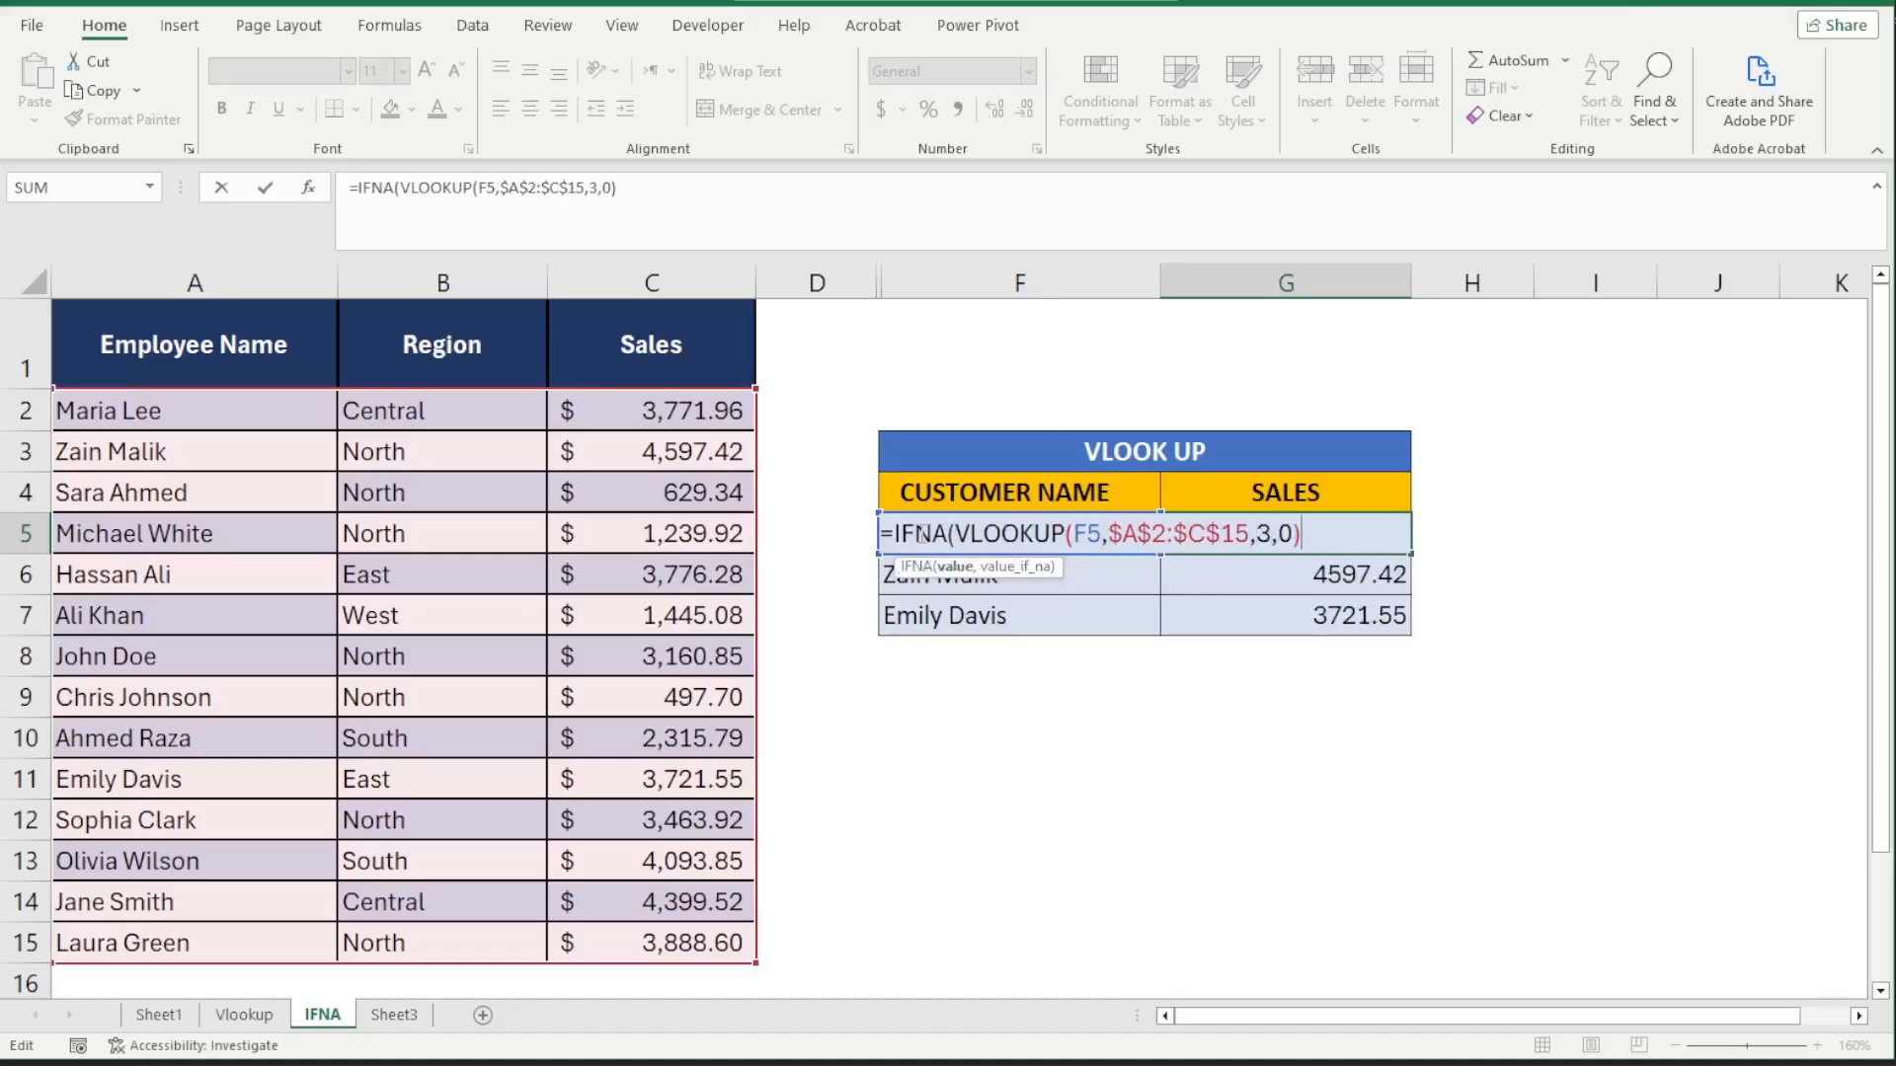
pyautogui.write(',:')
pyautogui.write('Record')
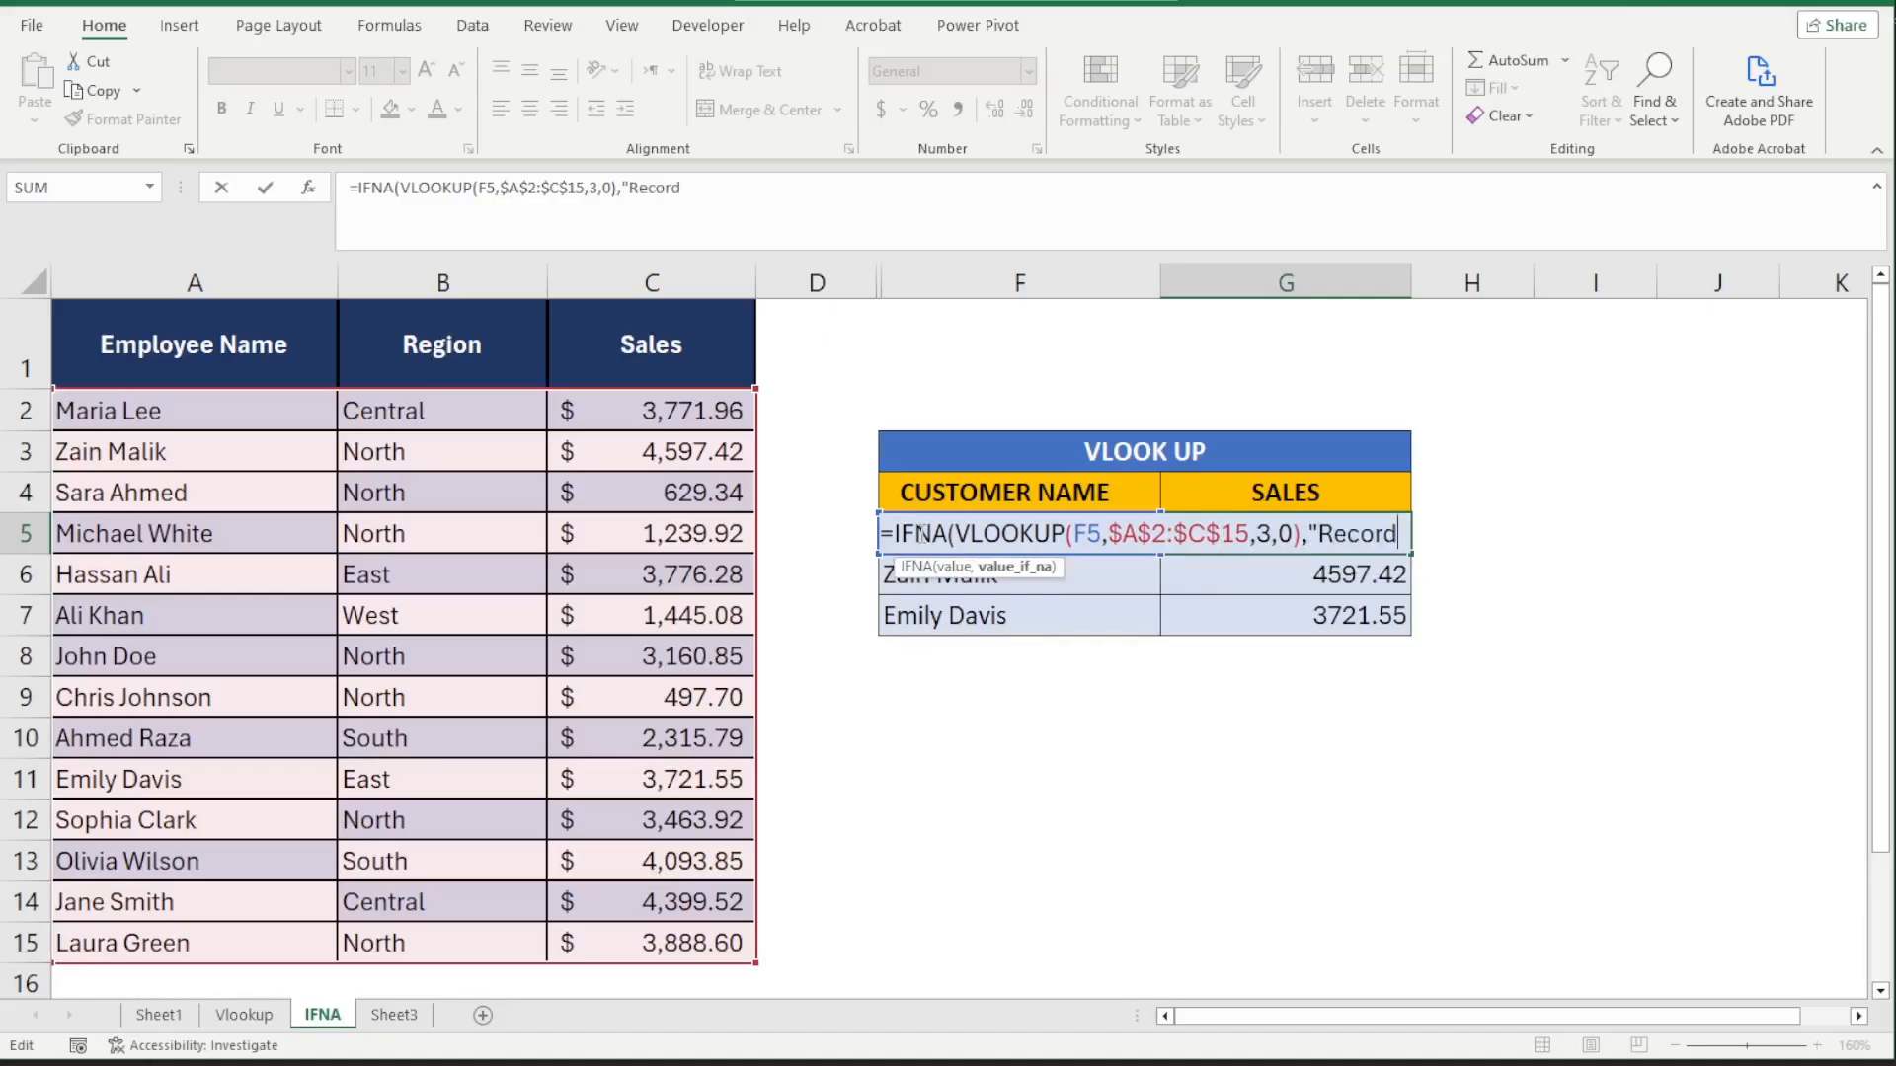
pyautogui.write(' Not Found')
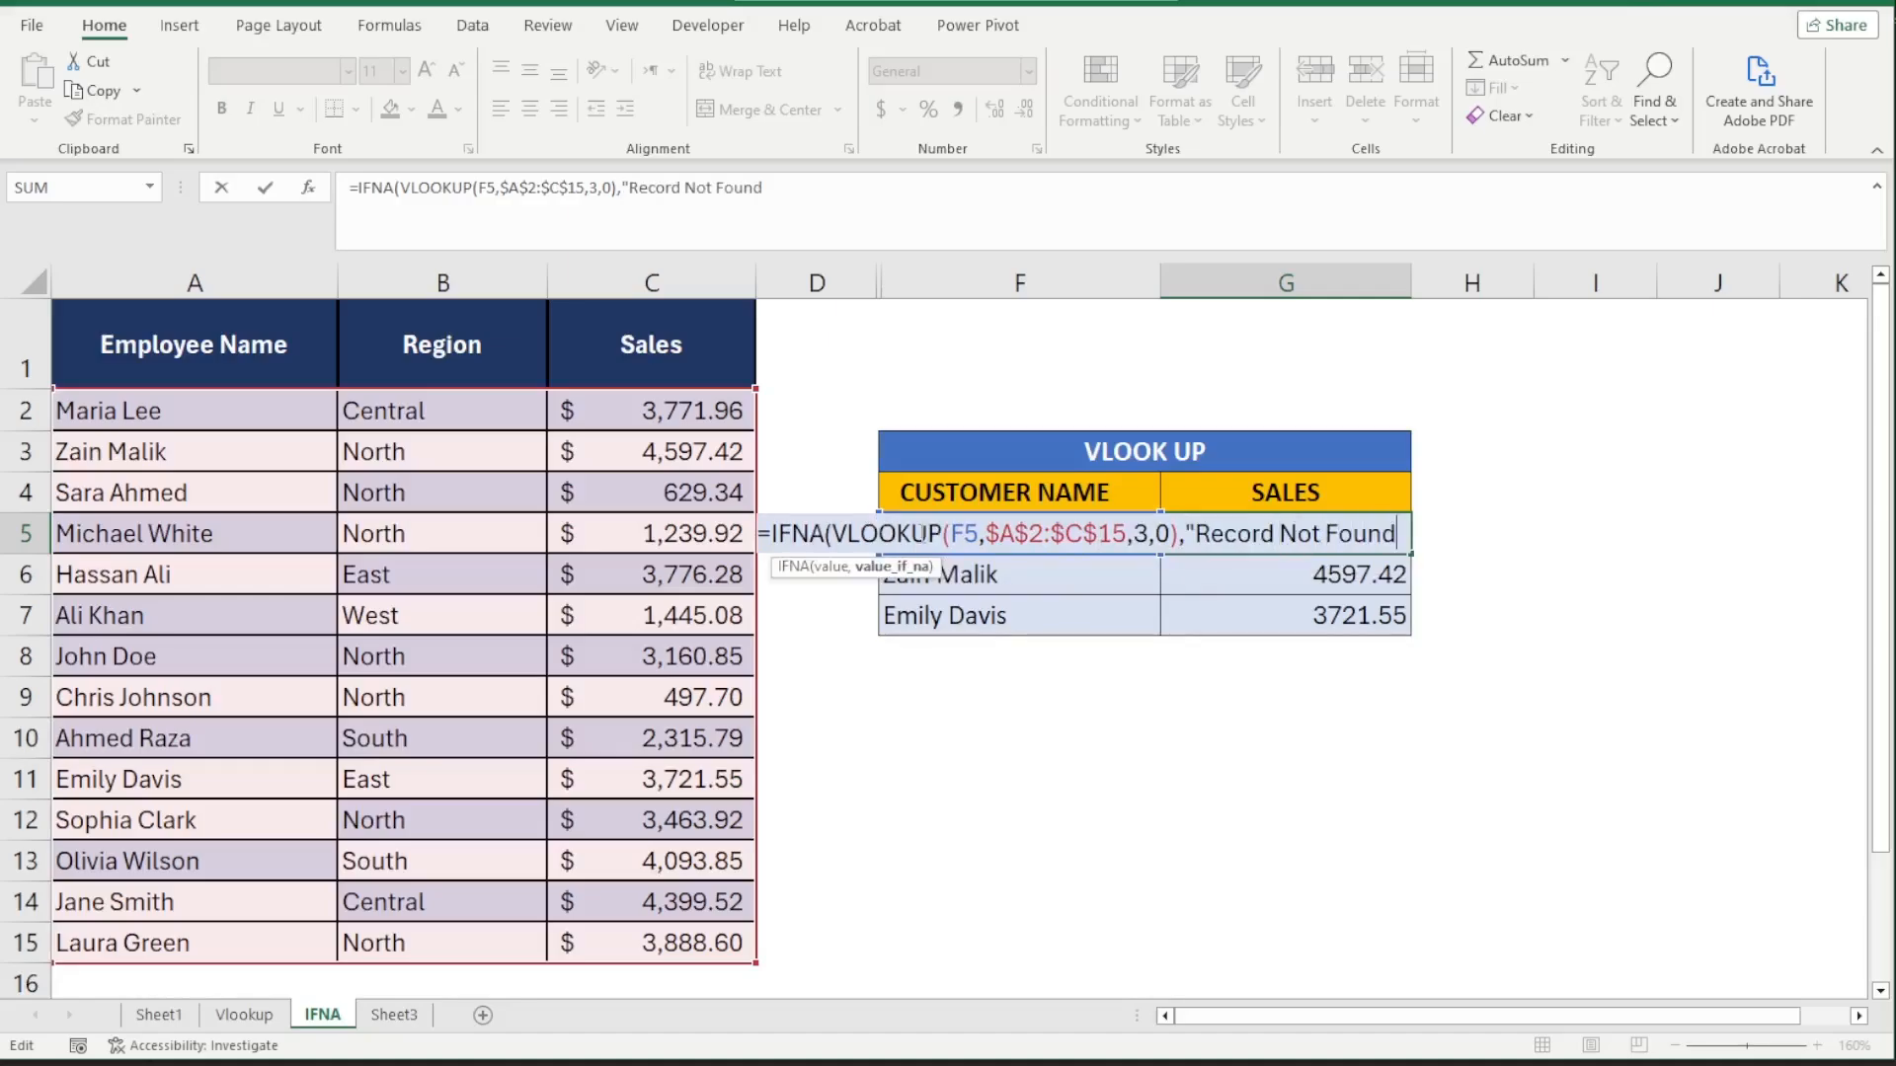
pyautogui.write('")')
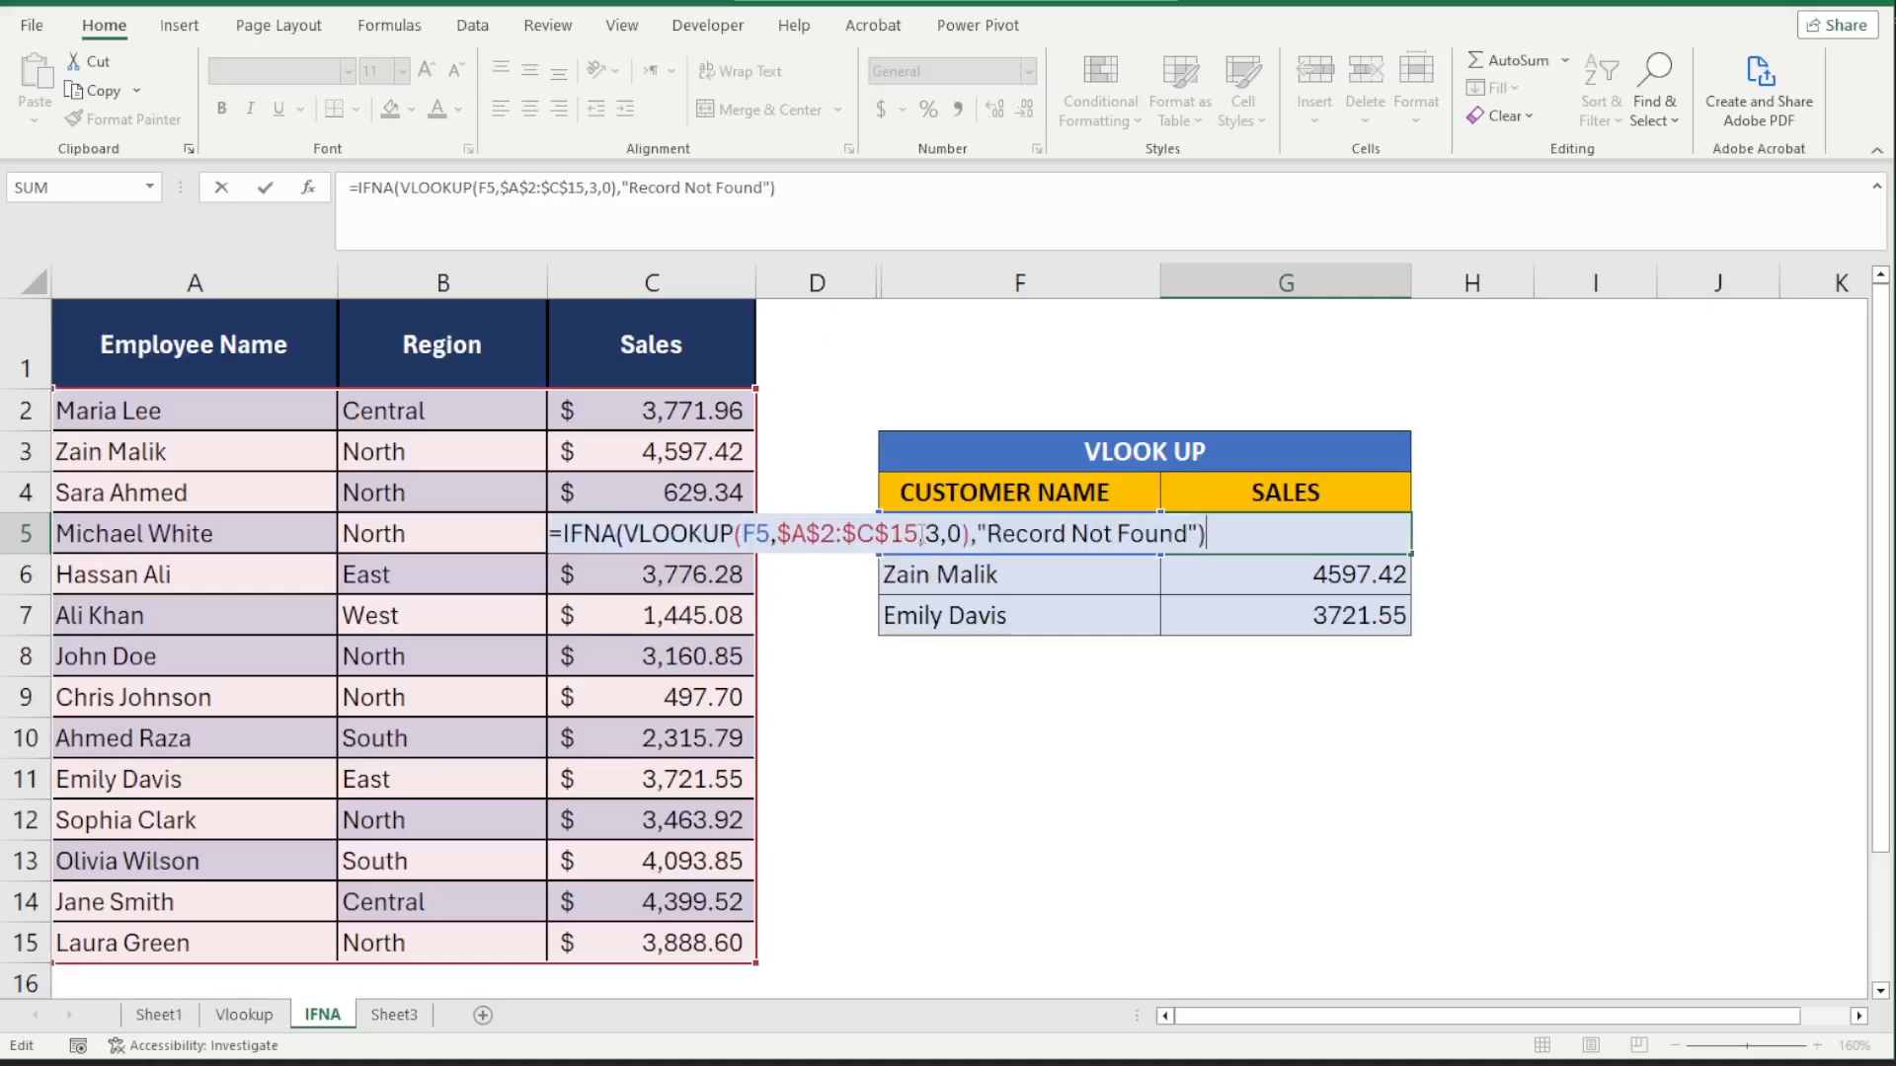
pyautogui.press('Return')
pyautogui.click(1375, 534)
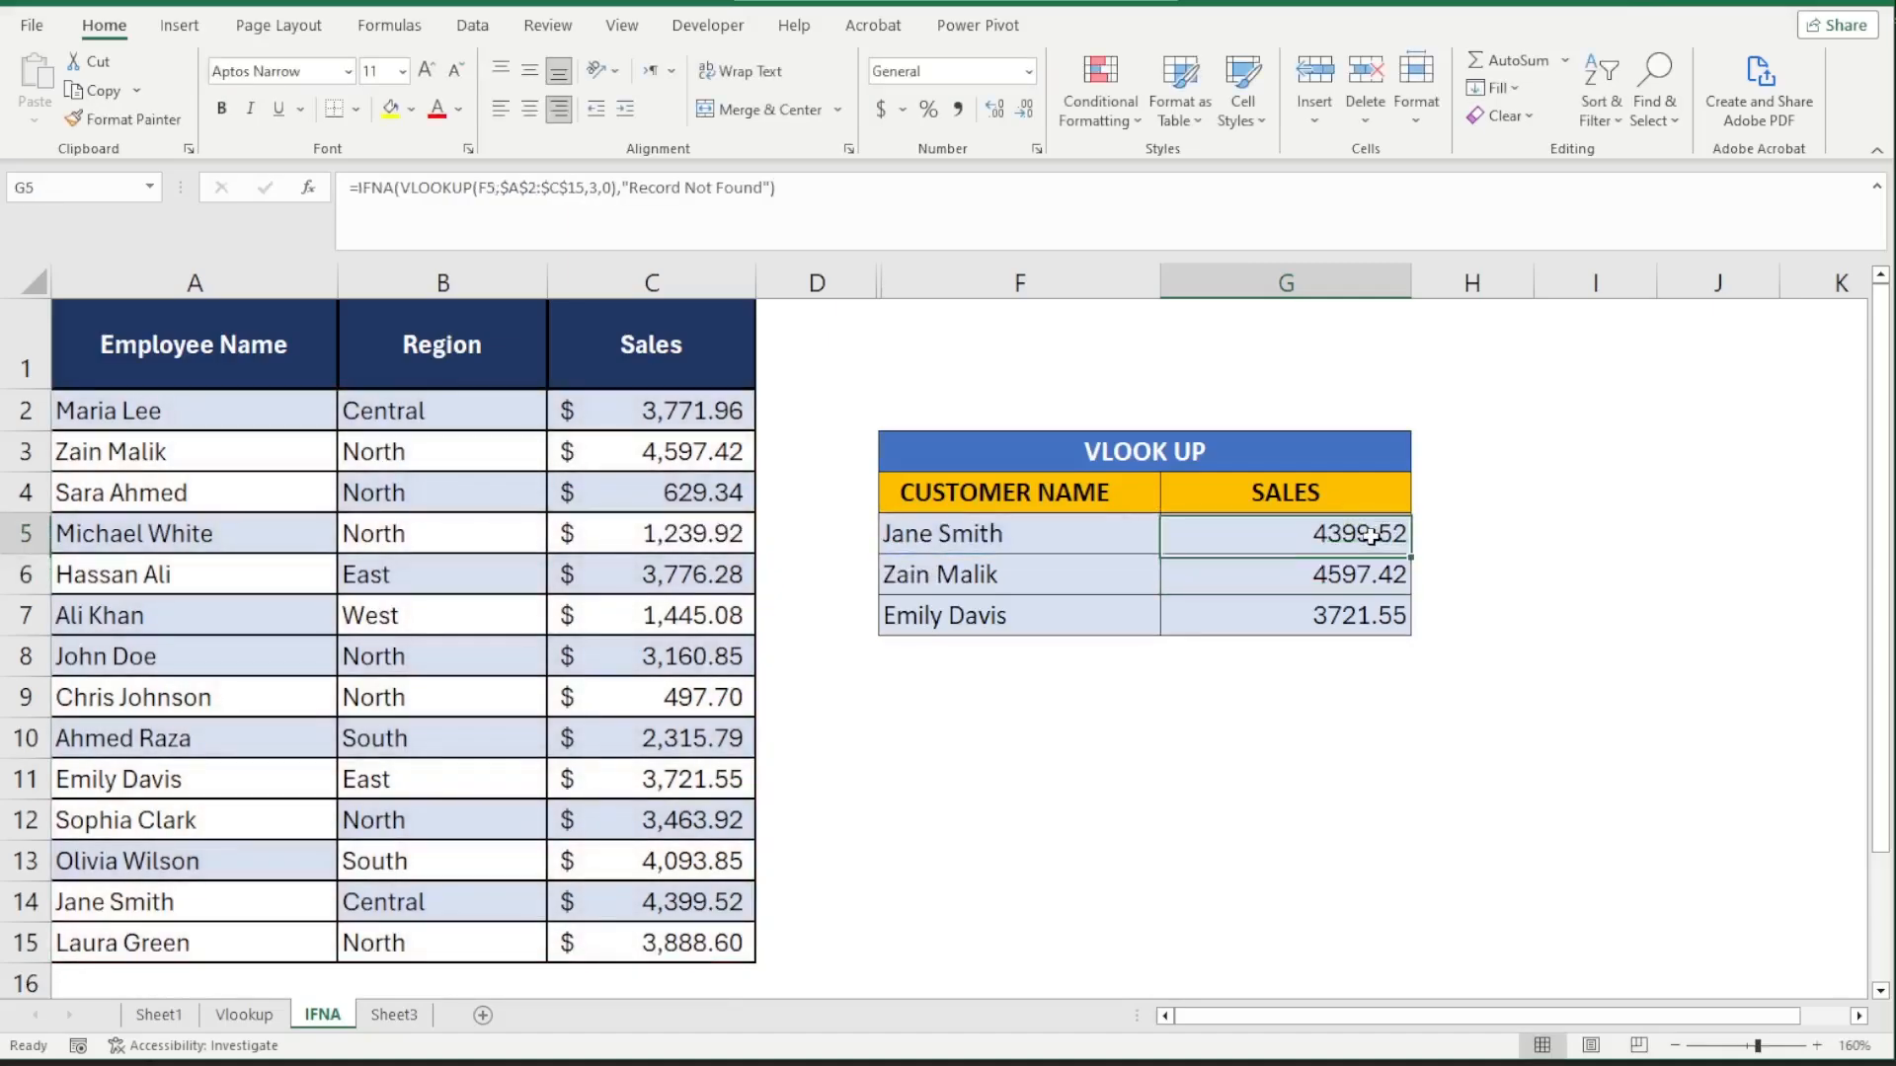
# - Copy G5's IFNA formula down through G7 and clear the employee name in A11 to test the missing-record handling
pyautogui.moveTo(1411, 554); pyautogui.dragTo(1419, 632)
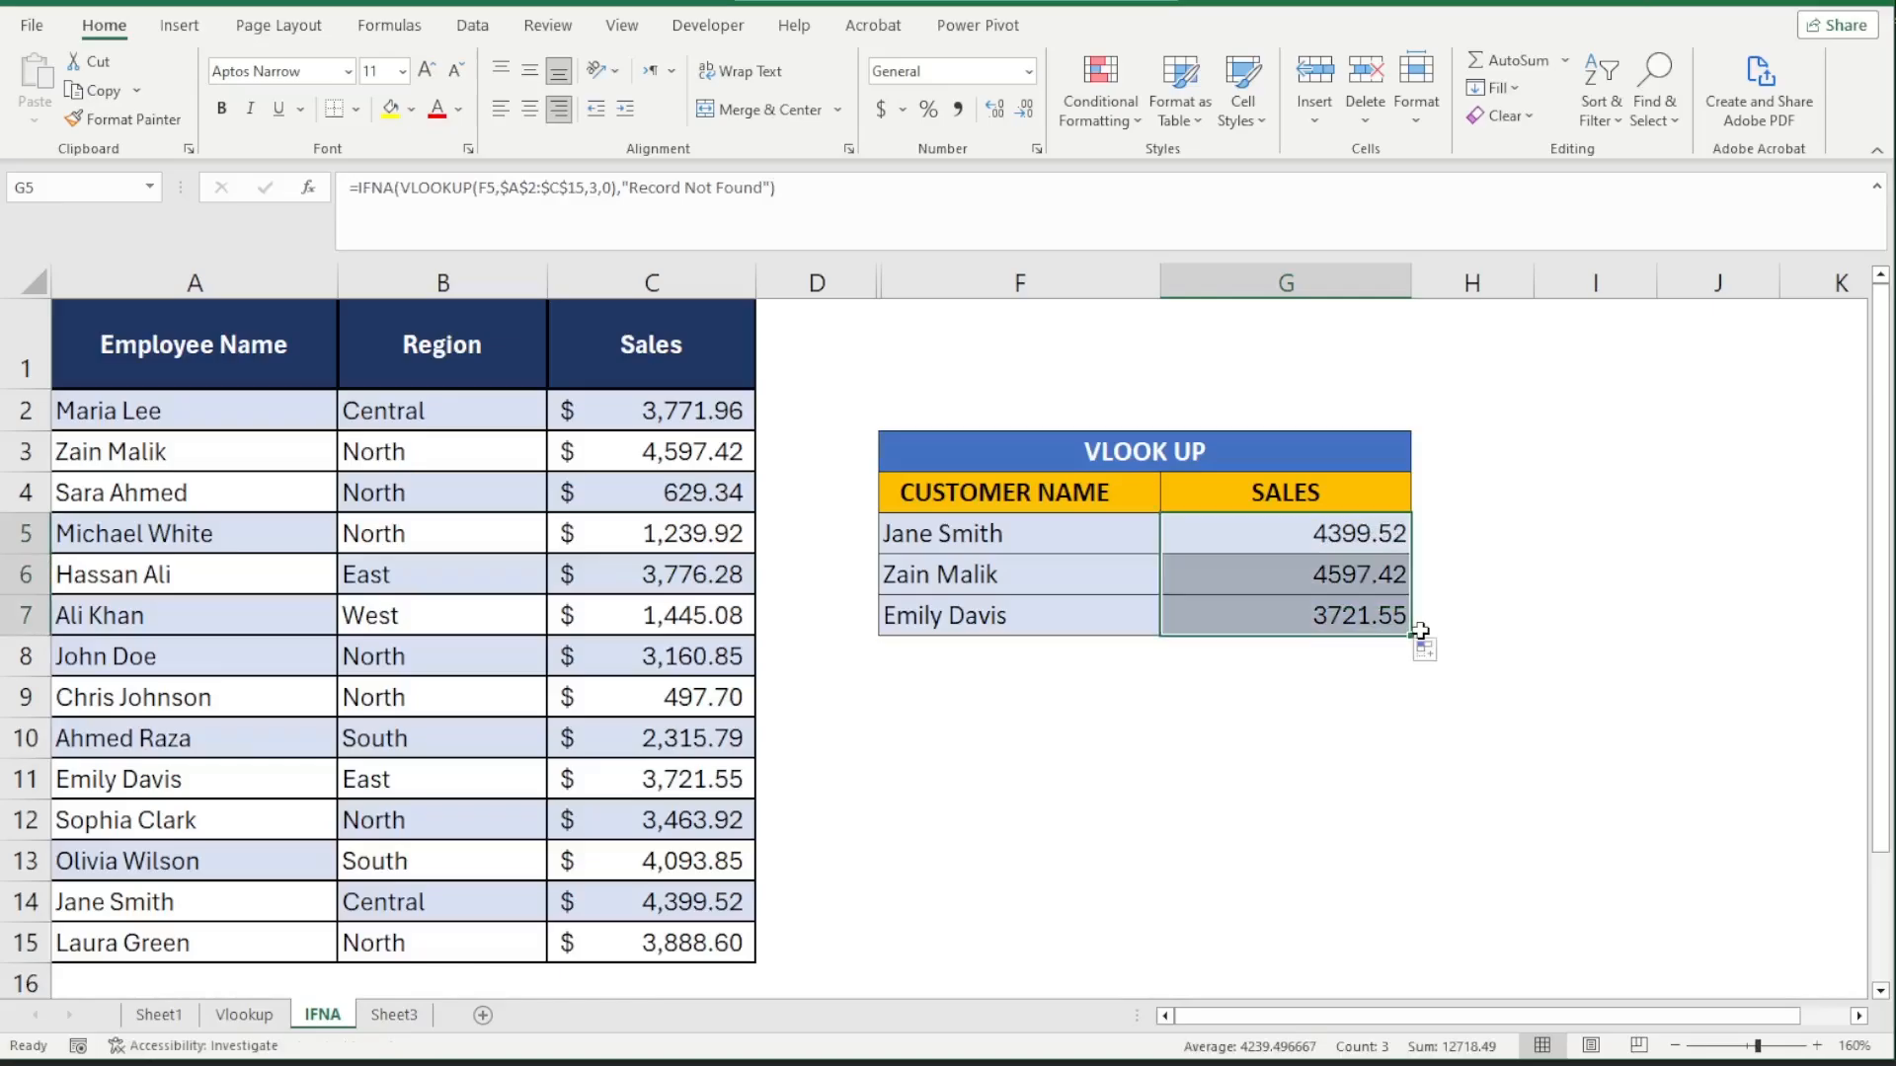
pyautogui.click(211, 780)
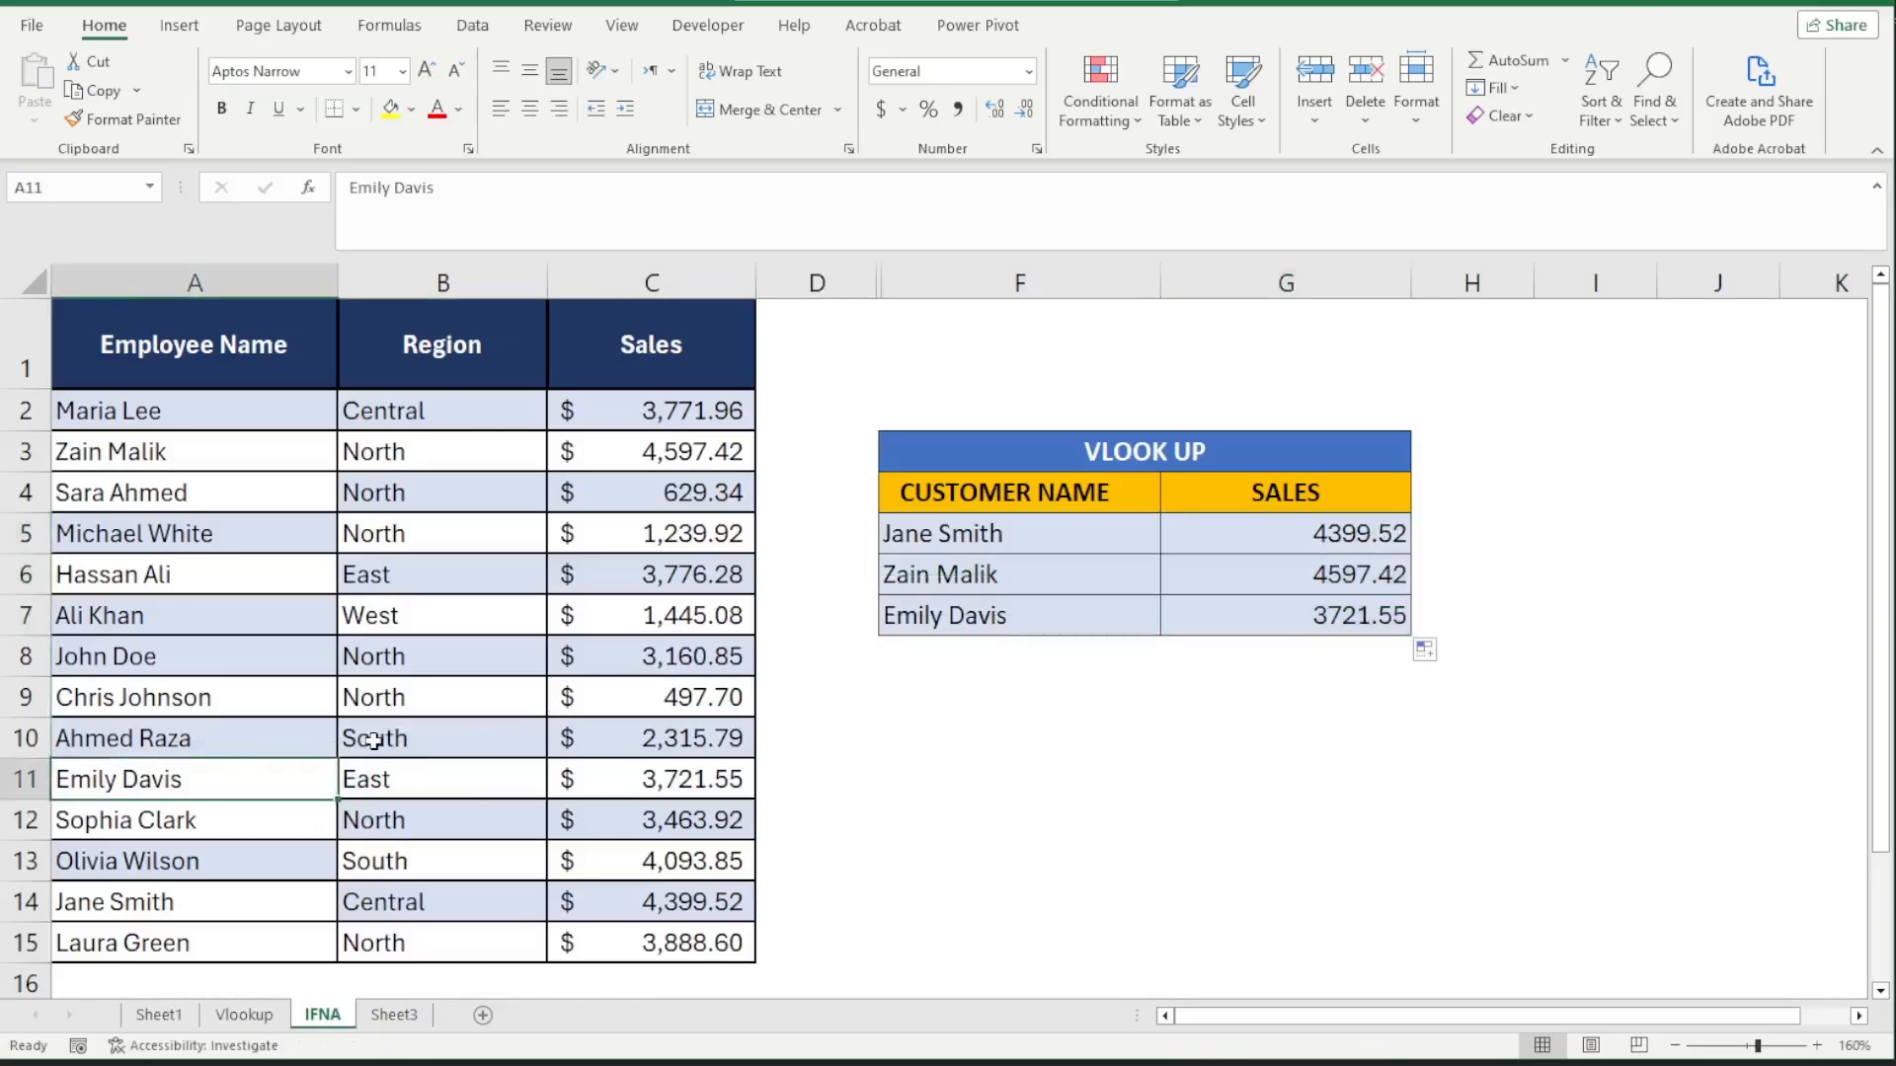
pyautogui.press('Delete')
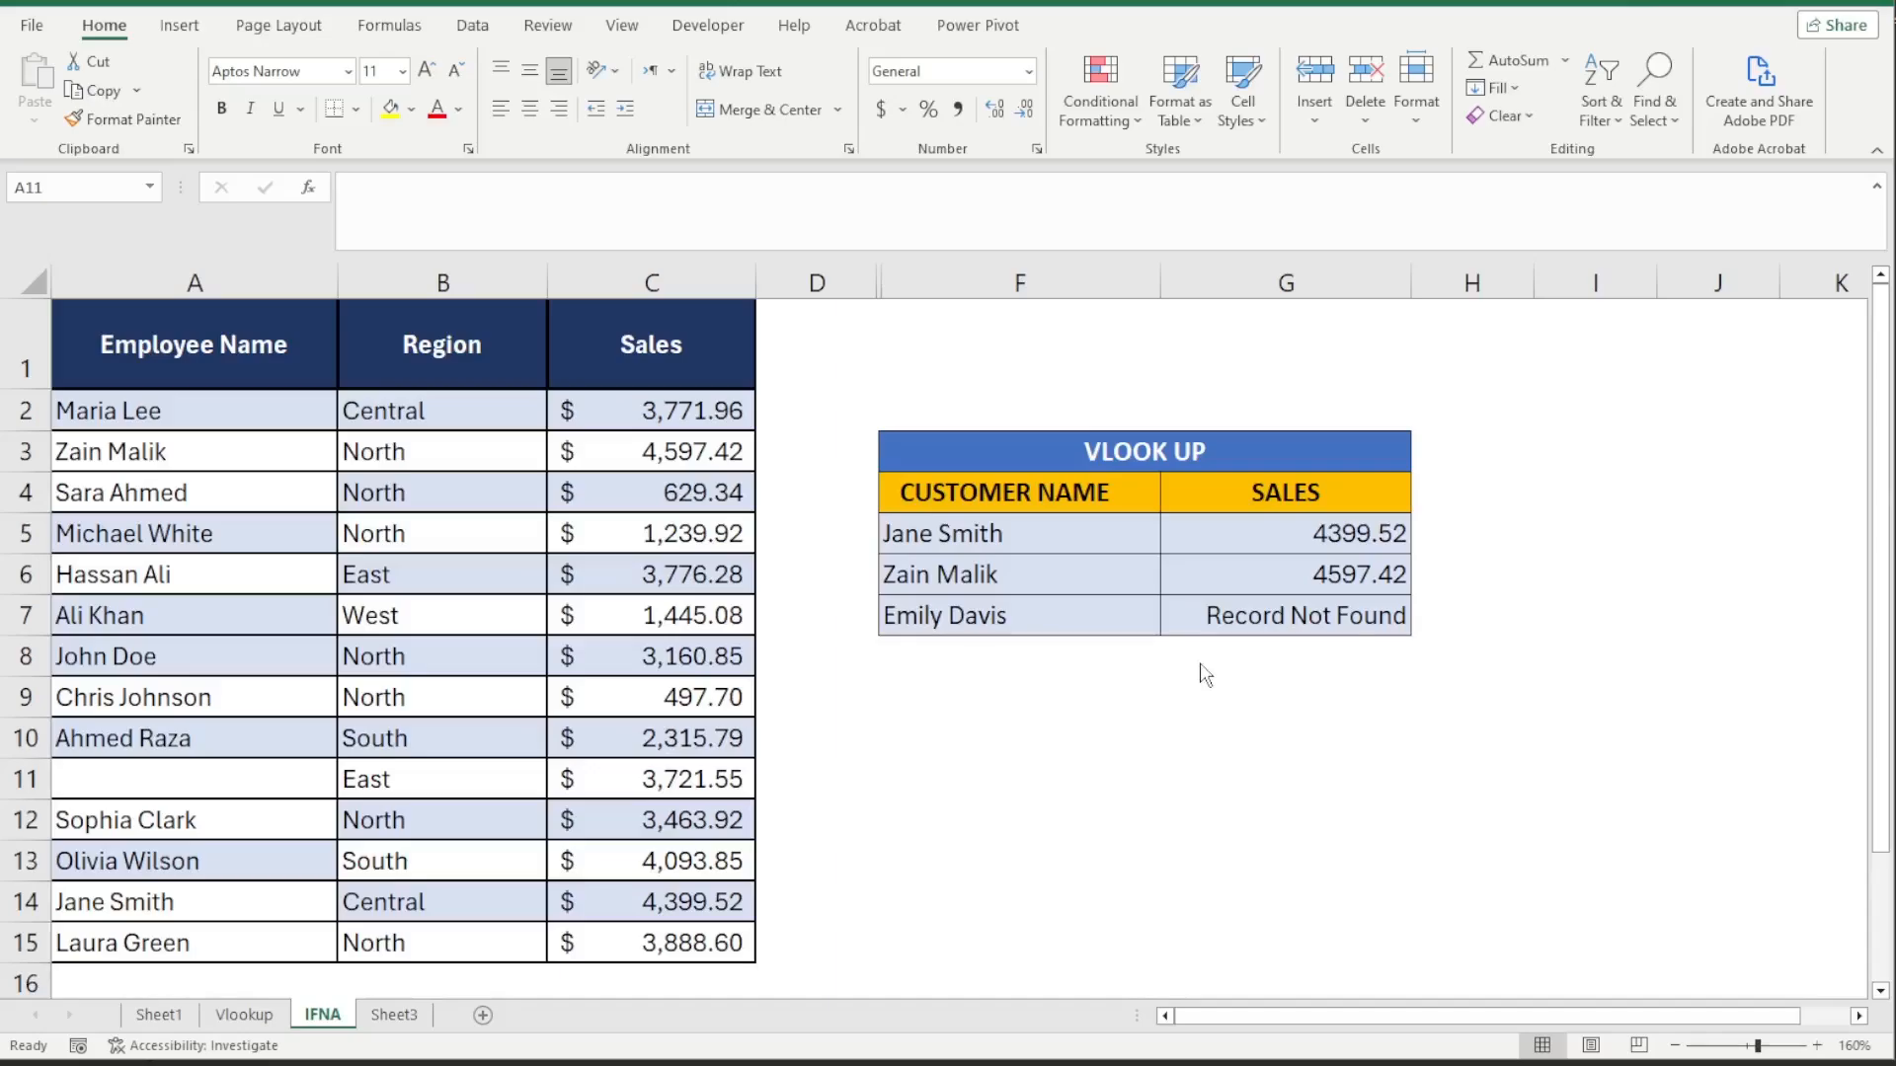
pyautogui.click(1200, 663)
# - On Sheet3, examine the VLOOKUP formula in F6, its E6 lookup value and its table range
pyautogui.click(392, 1015)
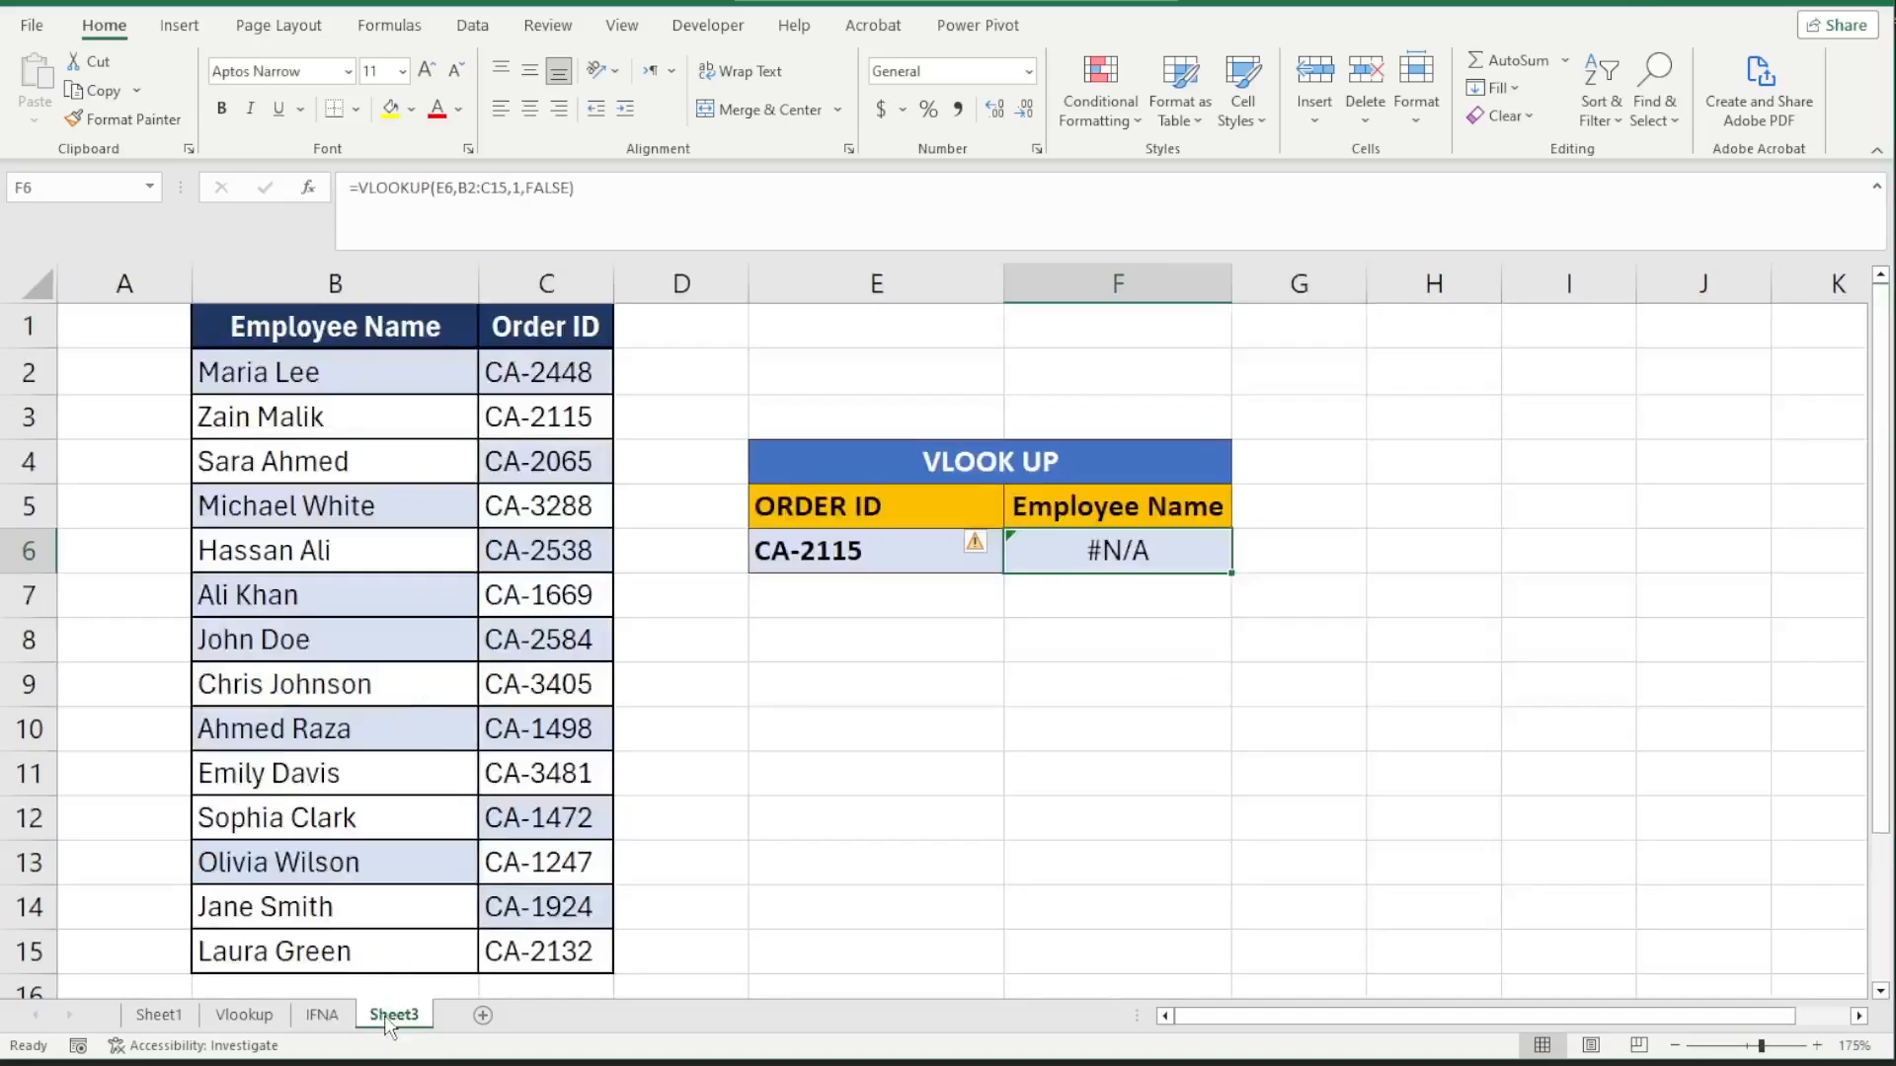
pyautogui.click(813, 760)
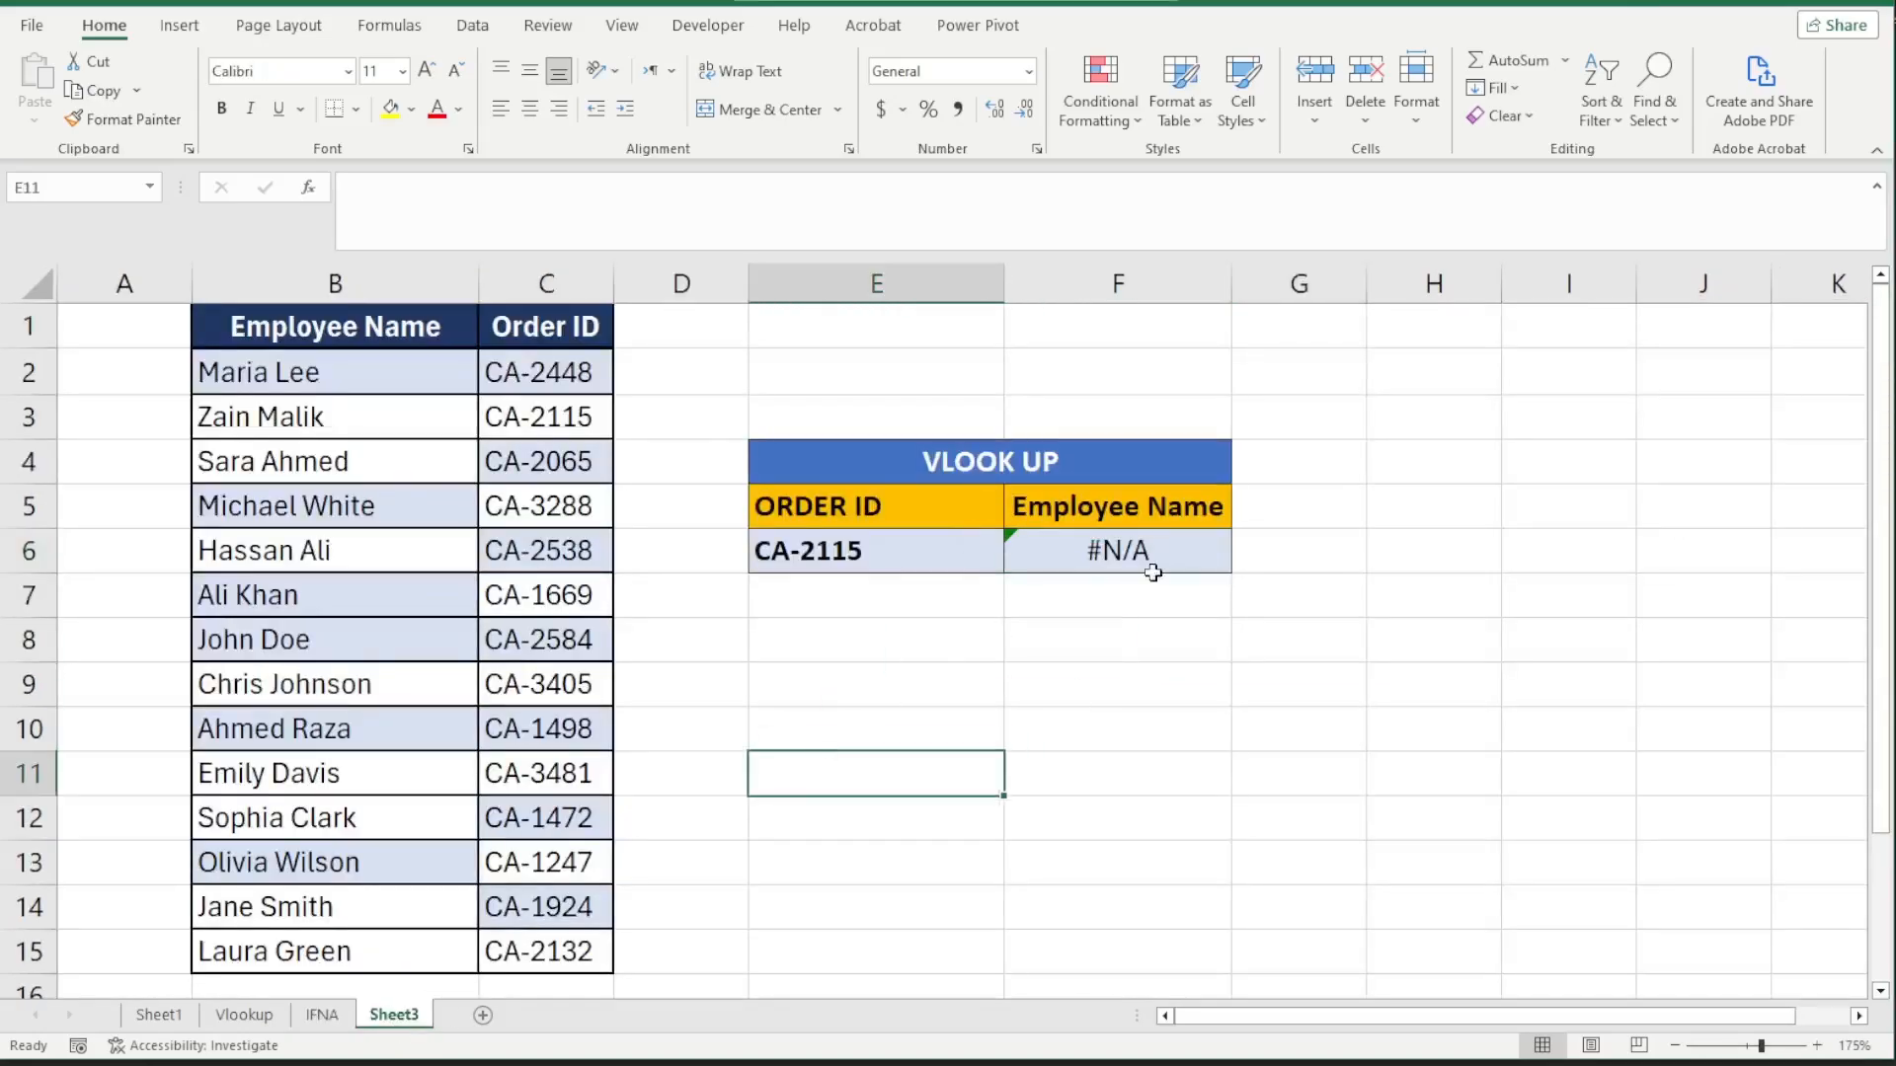
pyautogui.click(1119, 553)
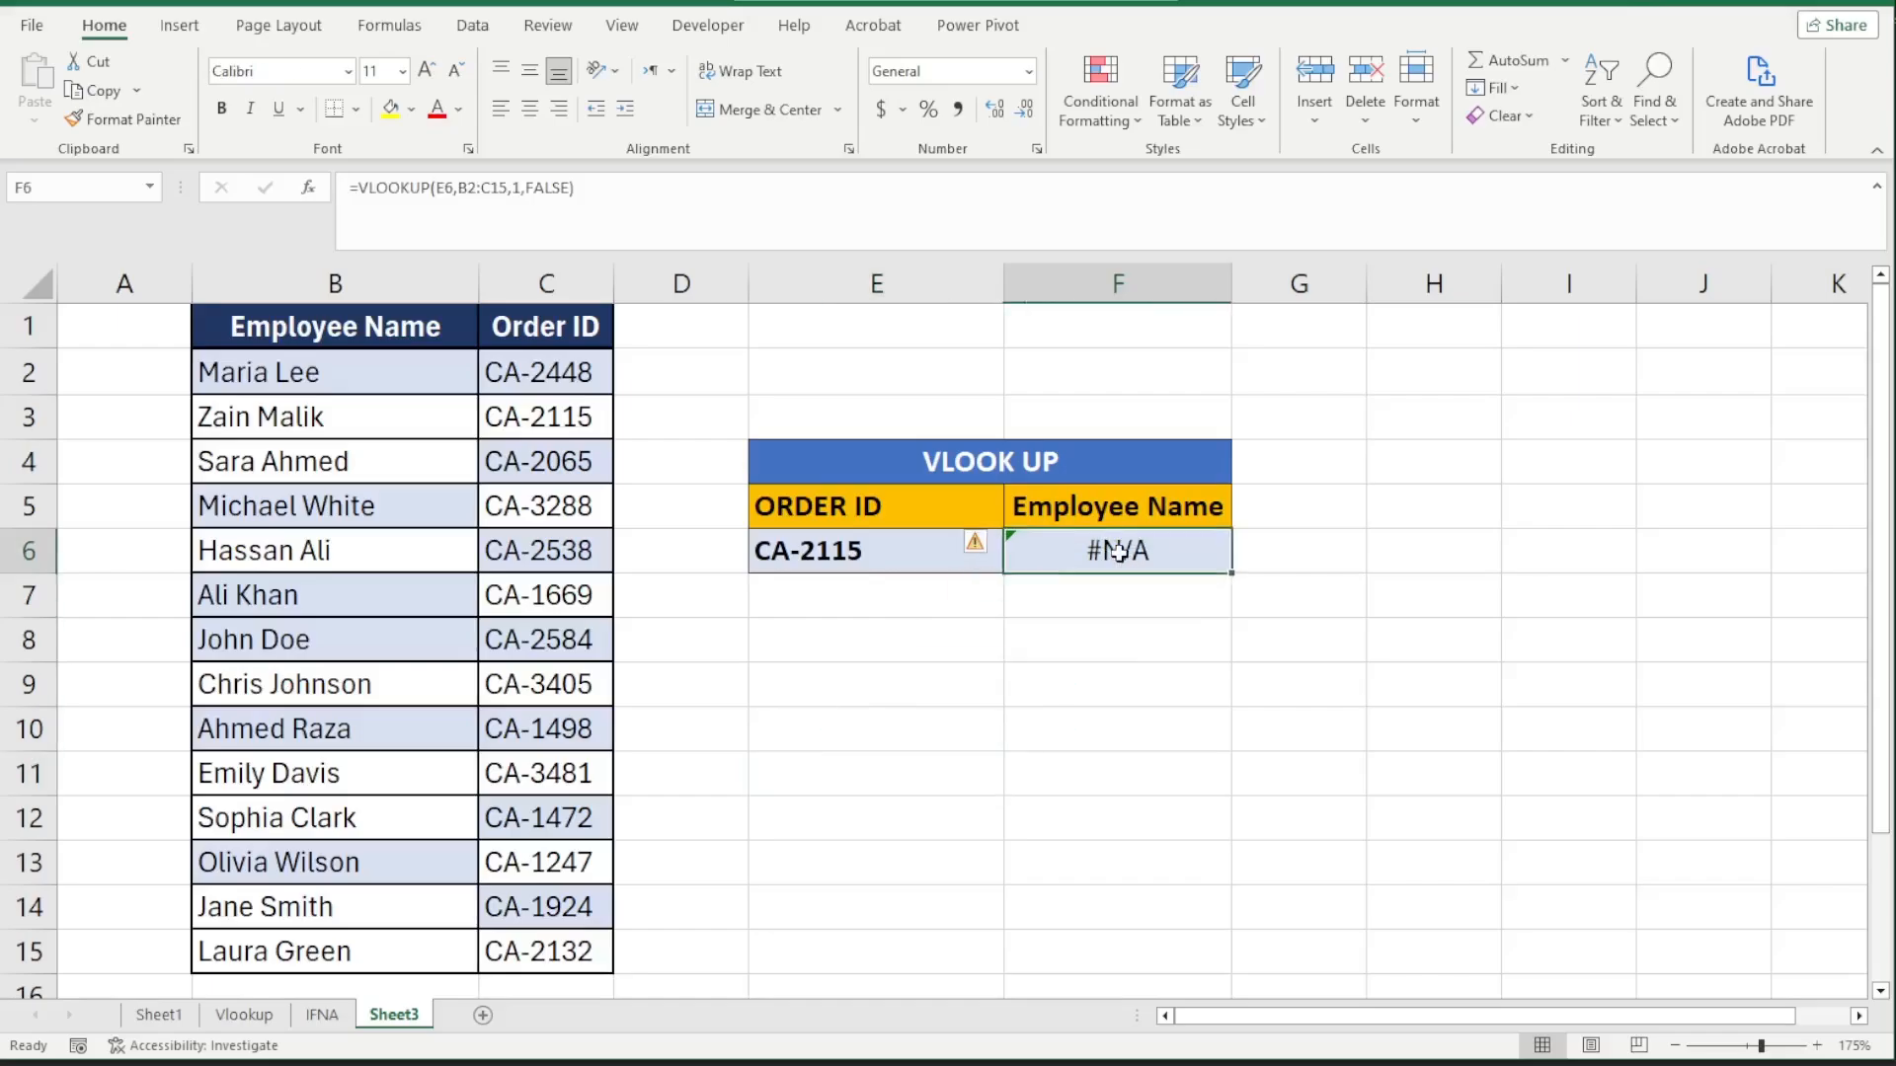
pyautogui.click(935, 550)
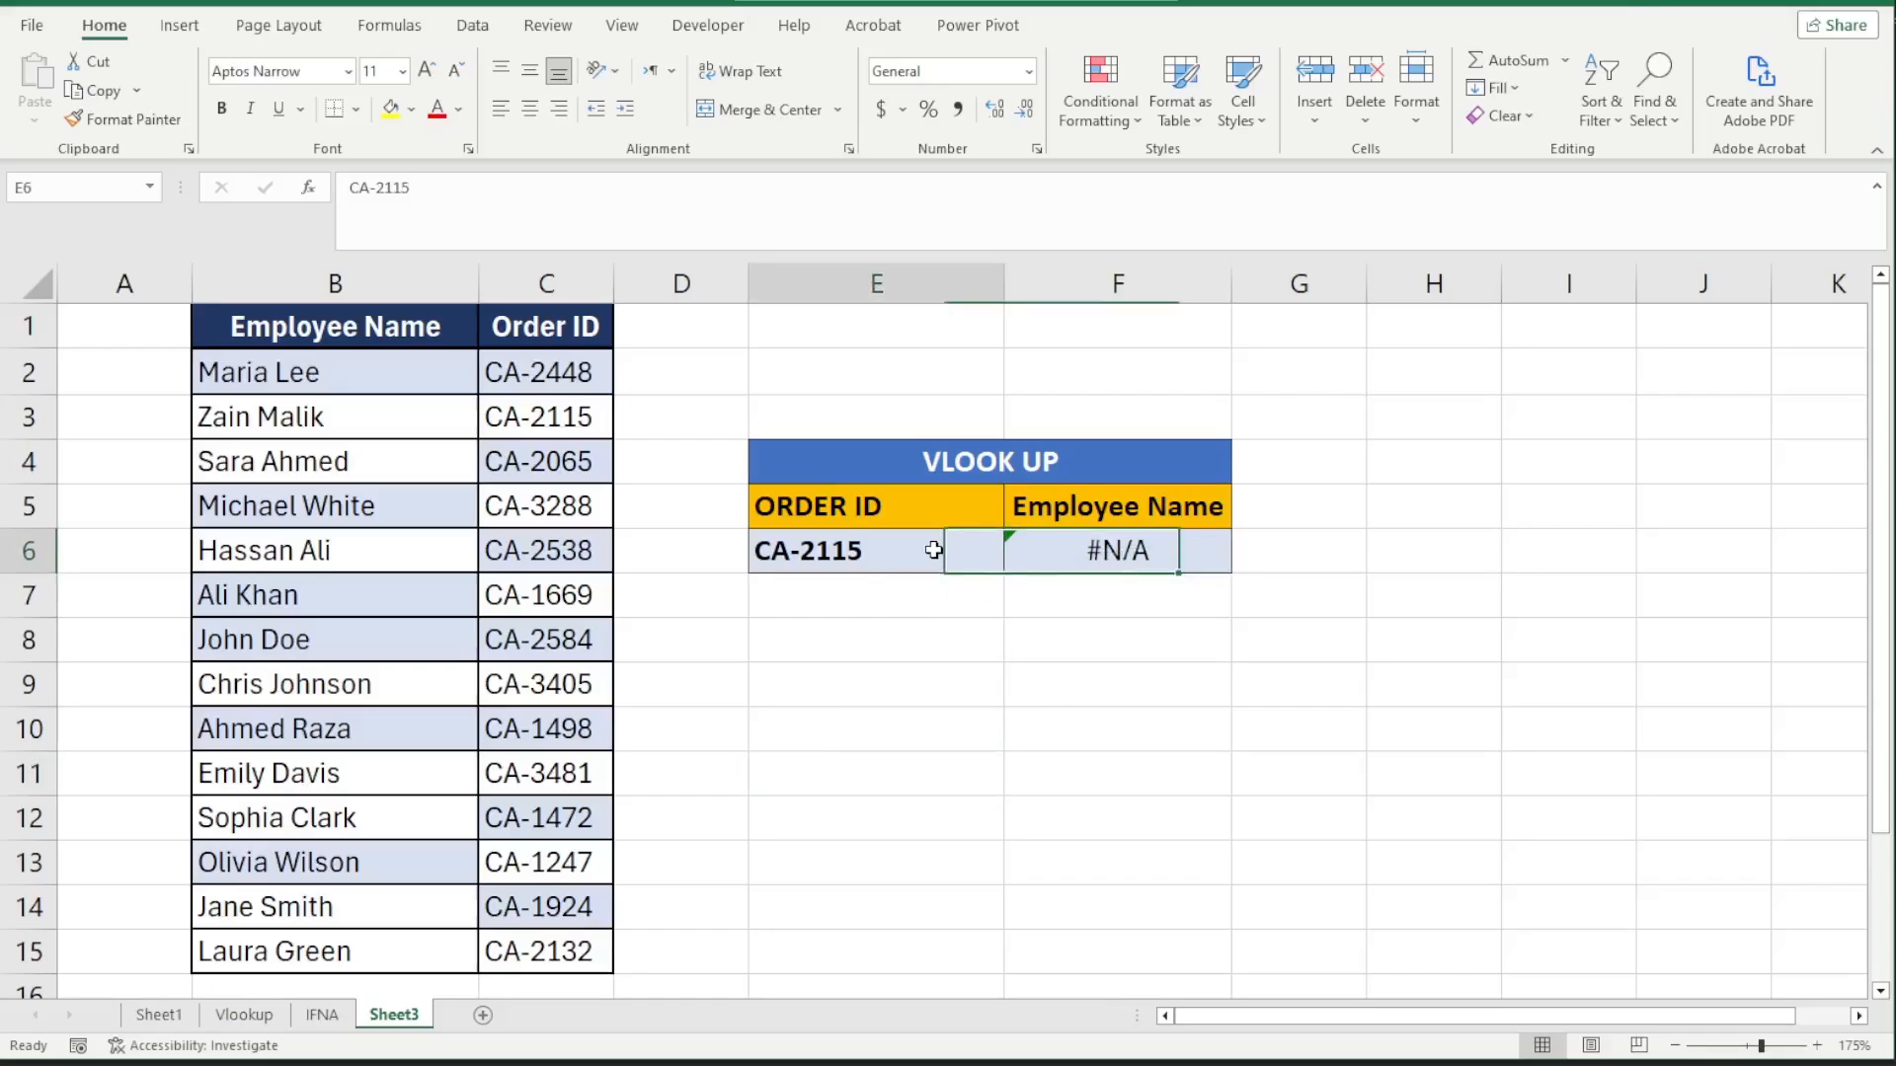
pyautogui.click(1112, 549)
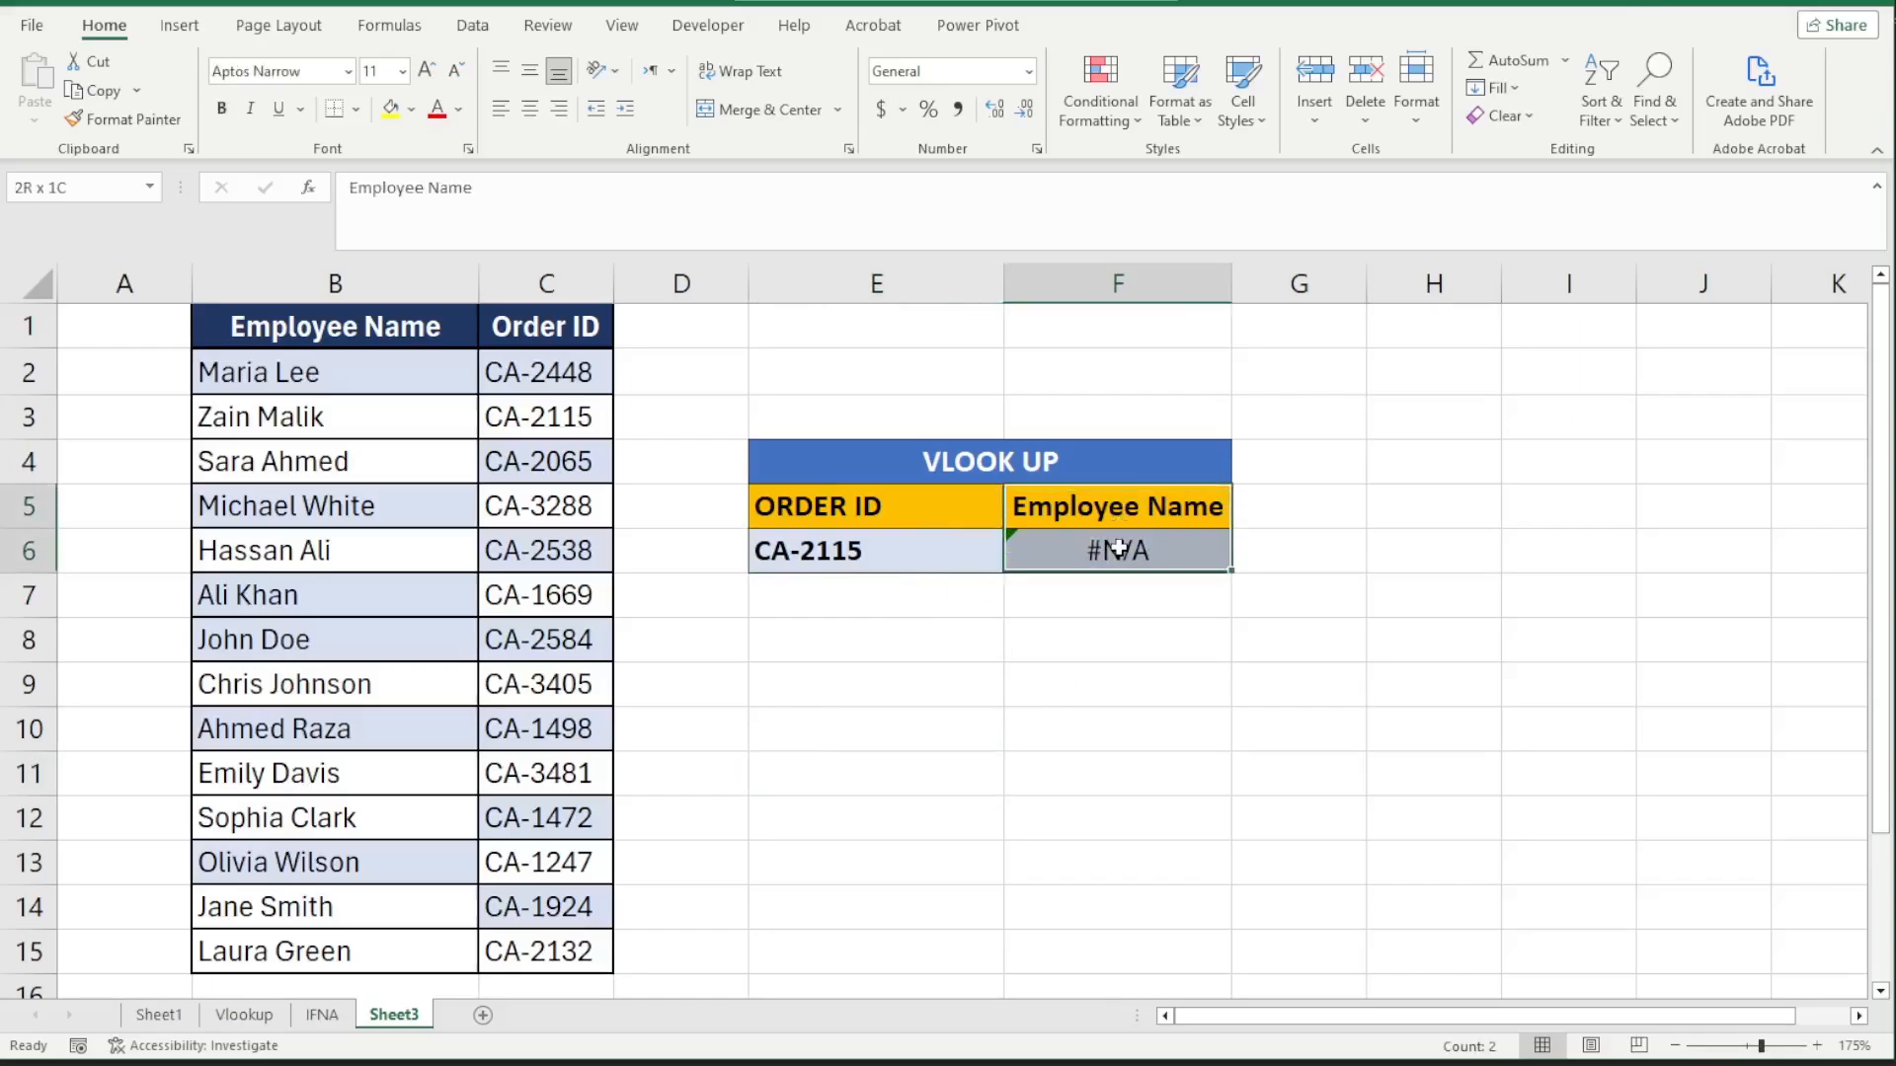
pyautogui.doubleClick(1116, 550)
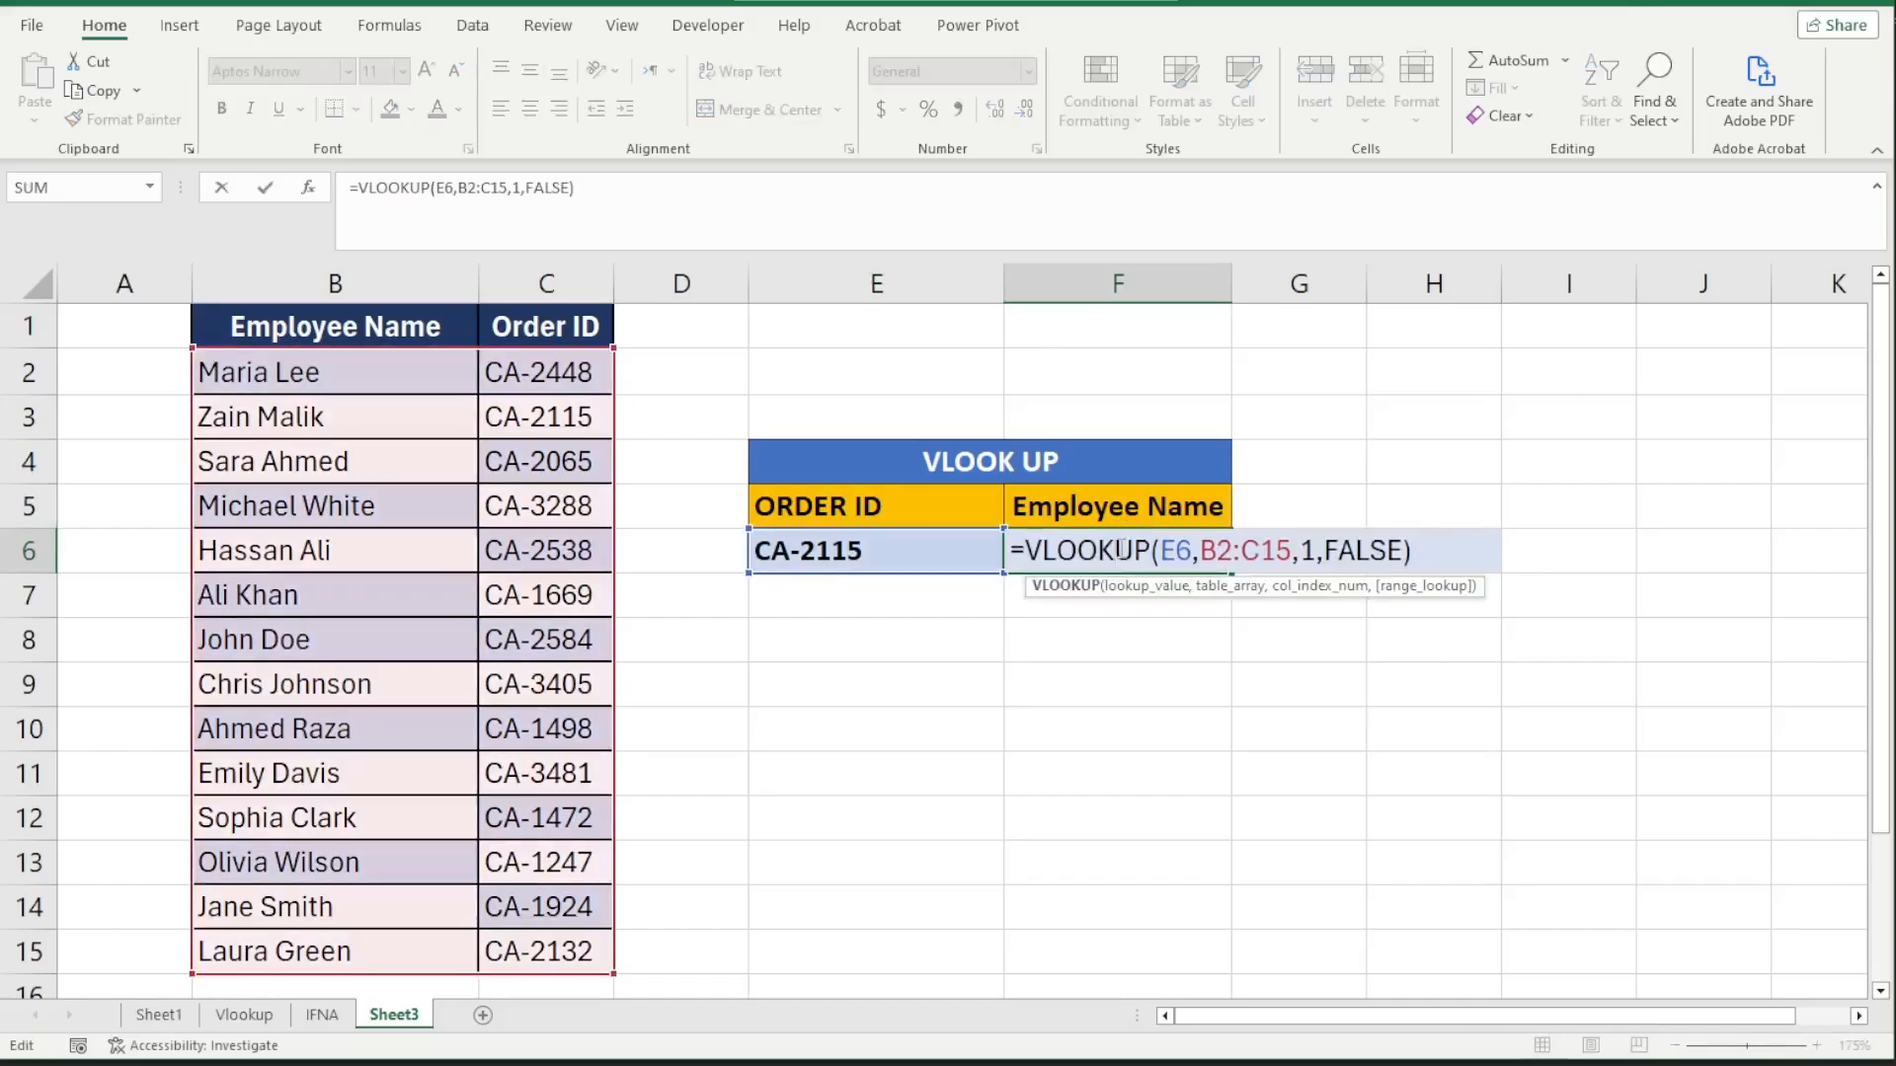
pyautogui.moveTo(1162, 550); pyautogui.dragTo(1193, 550)
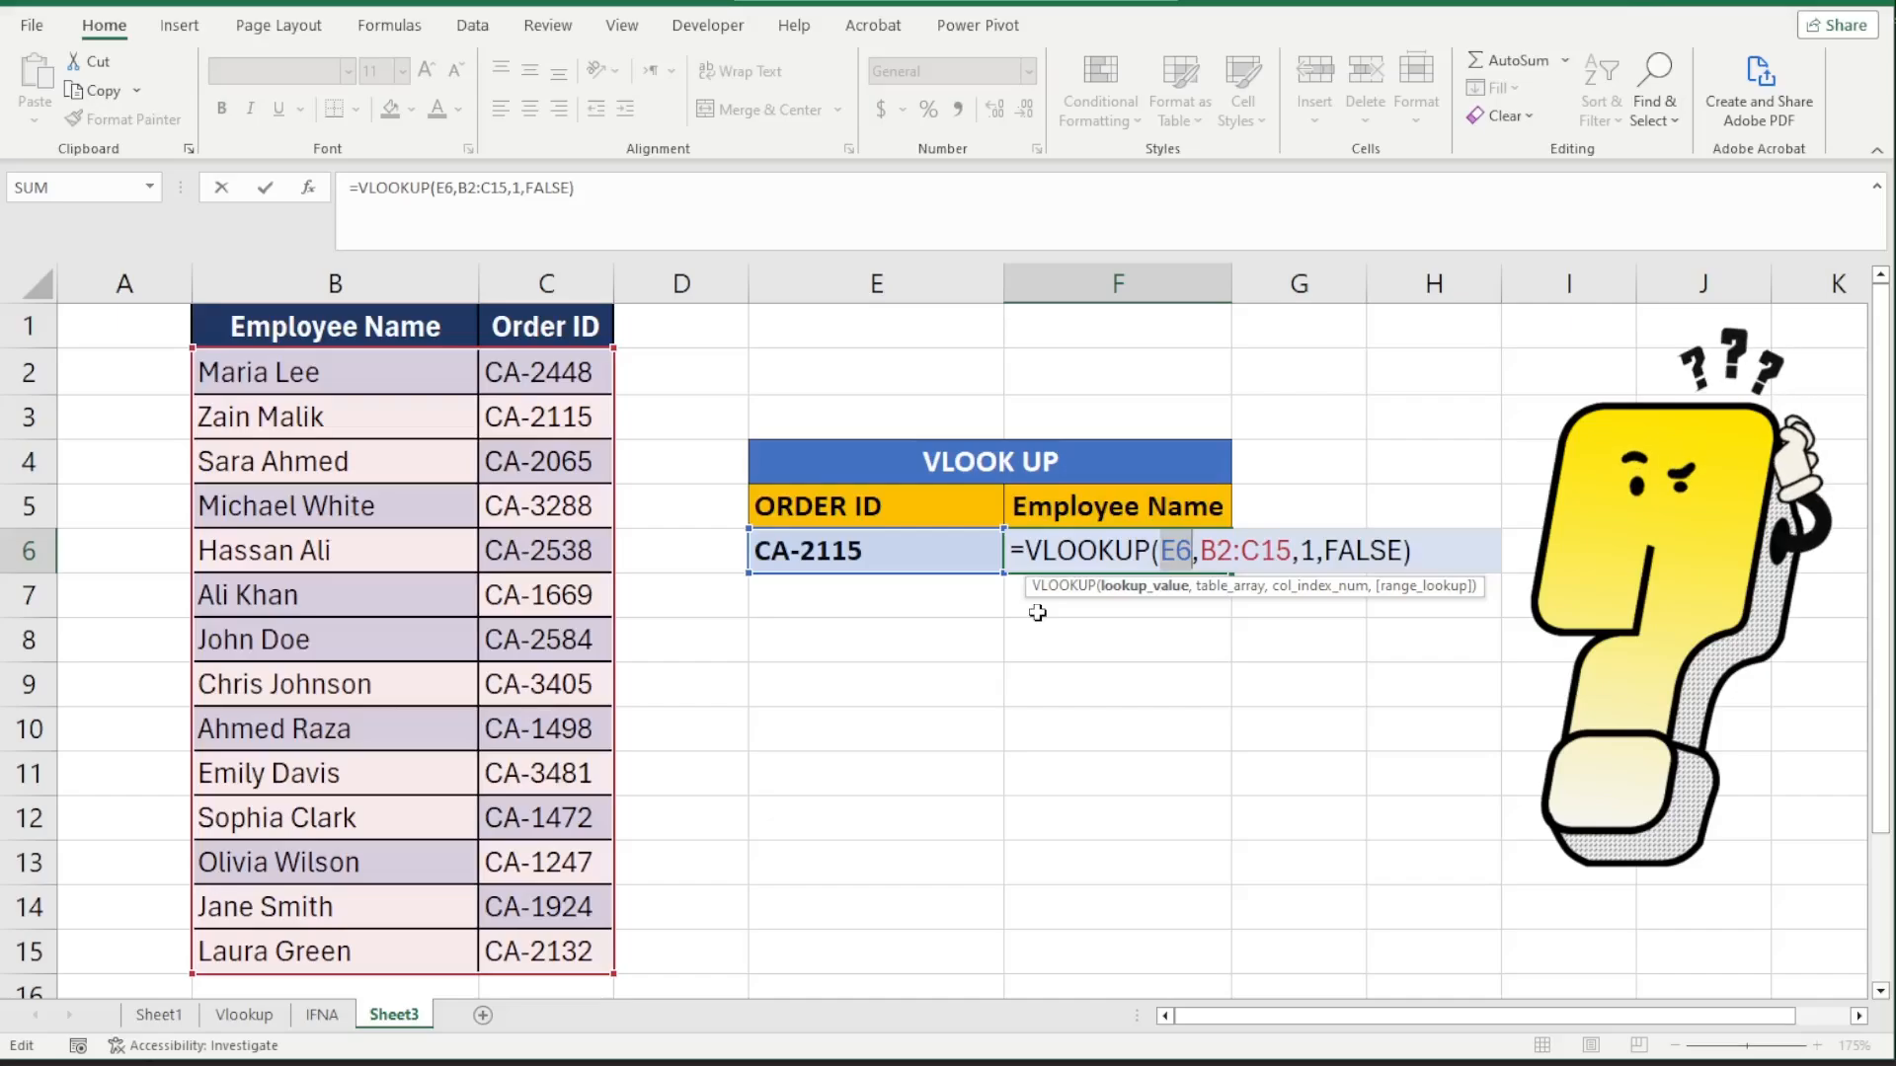
pyautogui.hotkey('ctrl', 'Return')
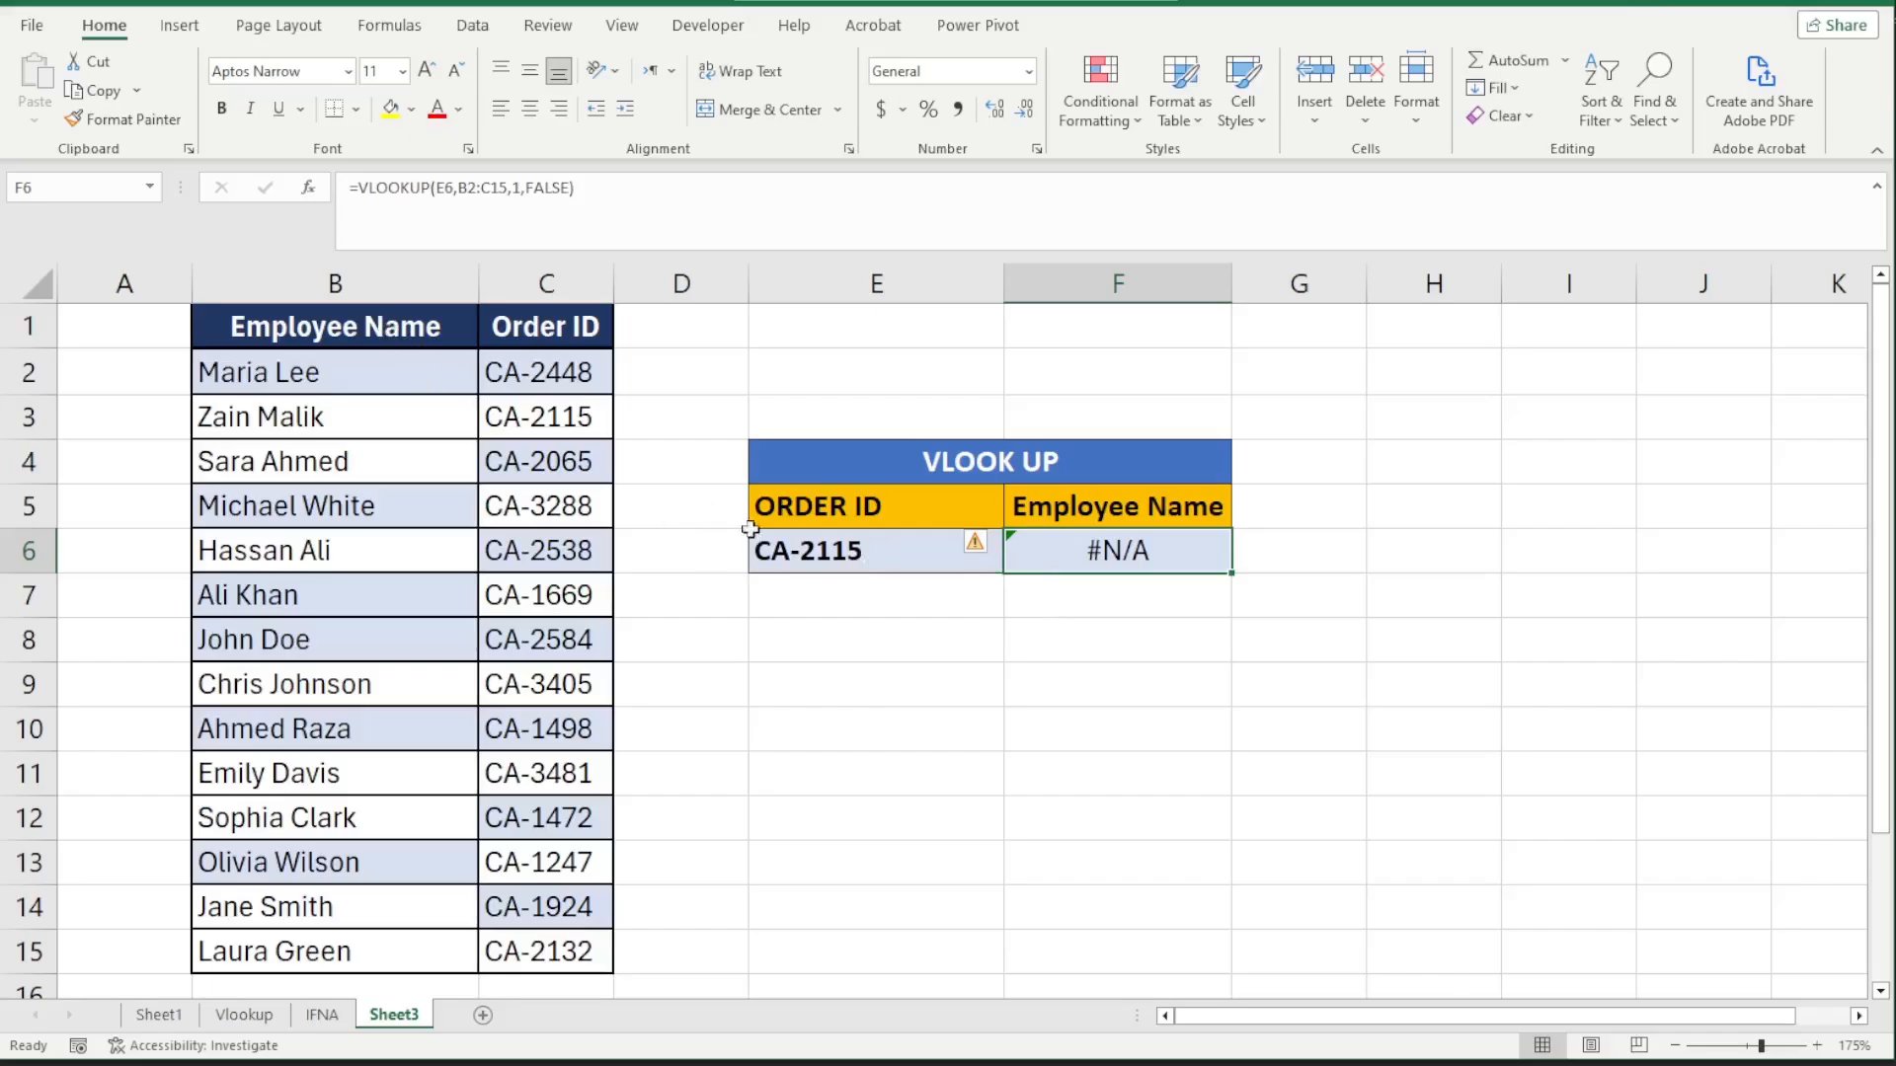
# - Move the Order ID column from column C to column A, ahead of the Employee Name column
pyautogui.click(547, 284)
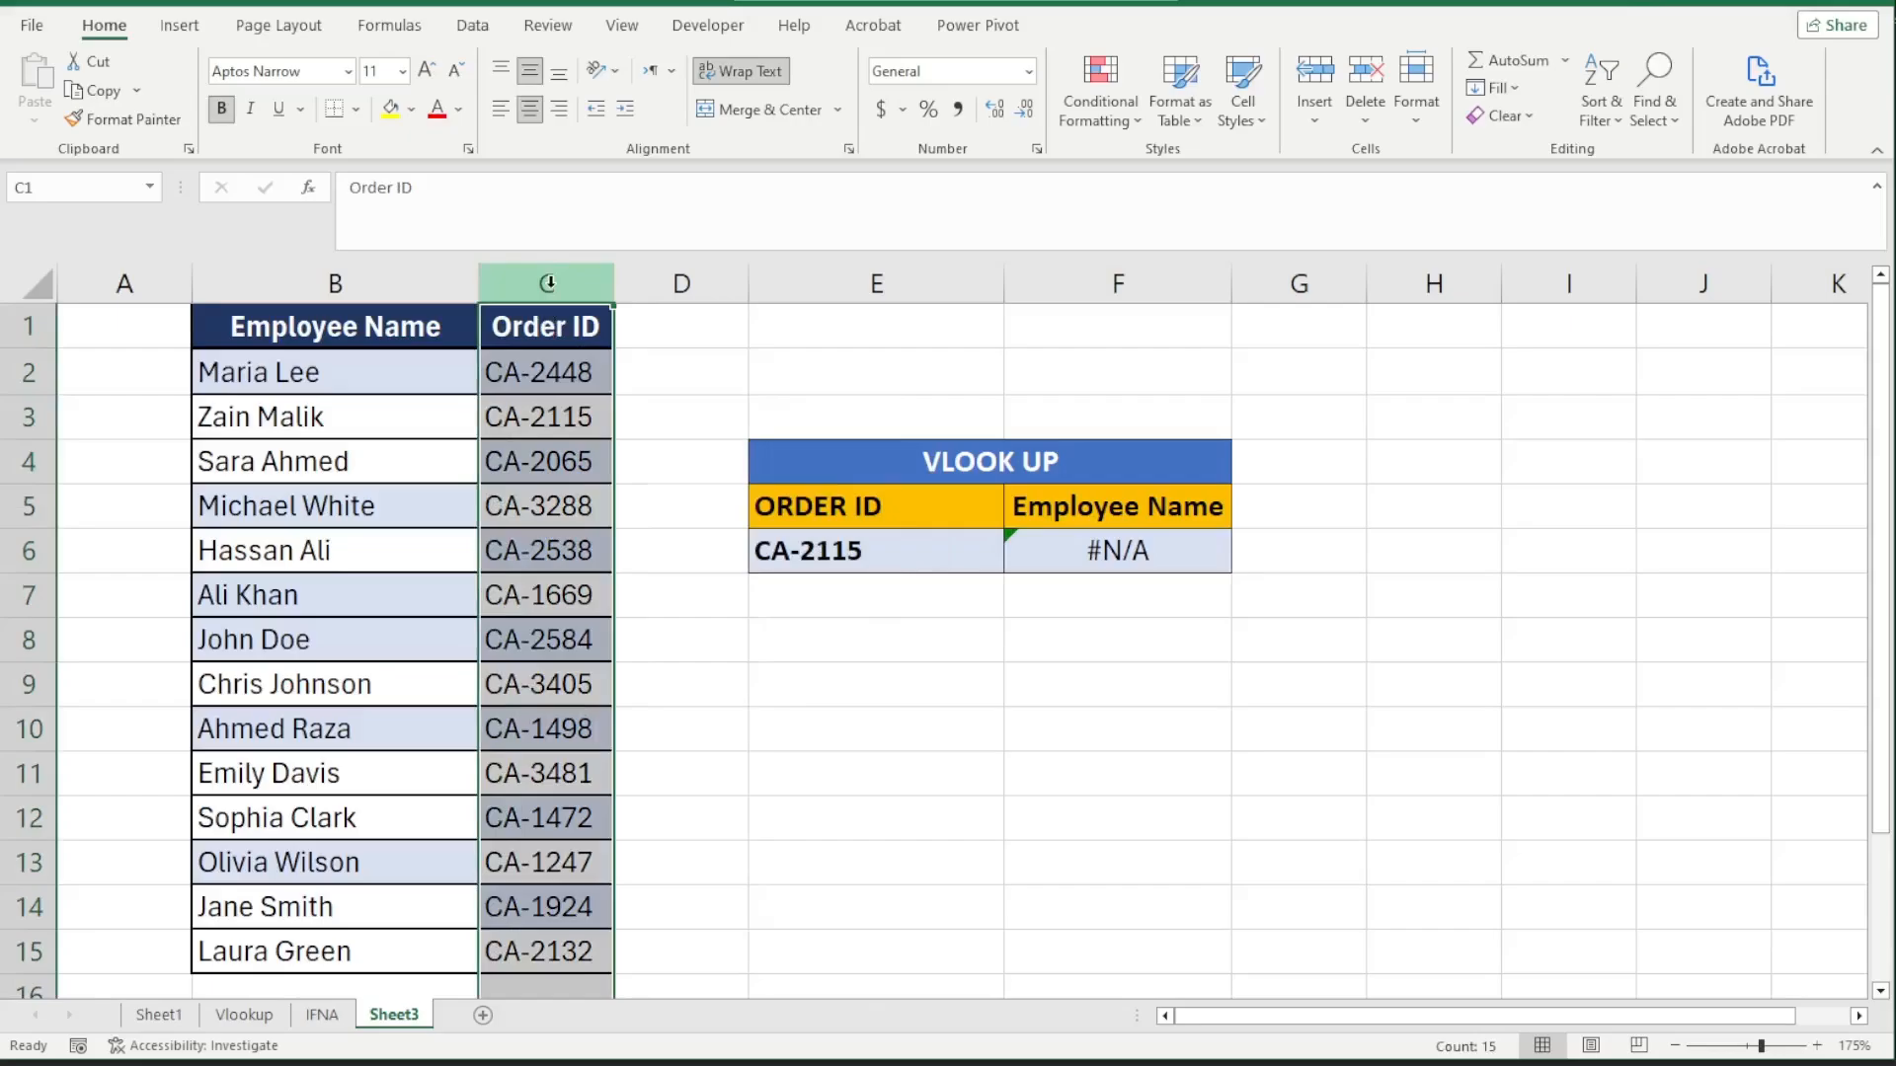
pyautogui.moveTo(581, 309); pyautogui.dragTo(144, 320)
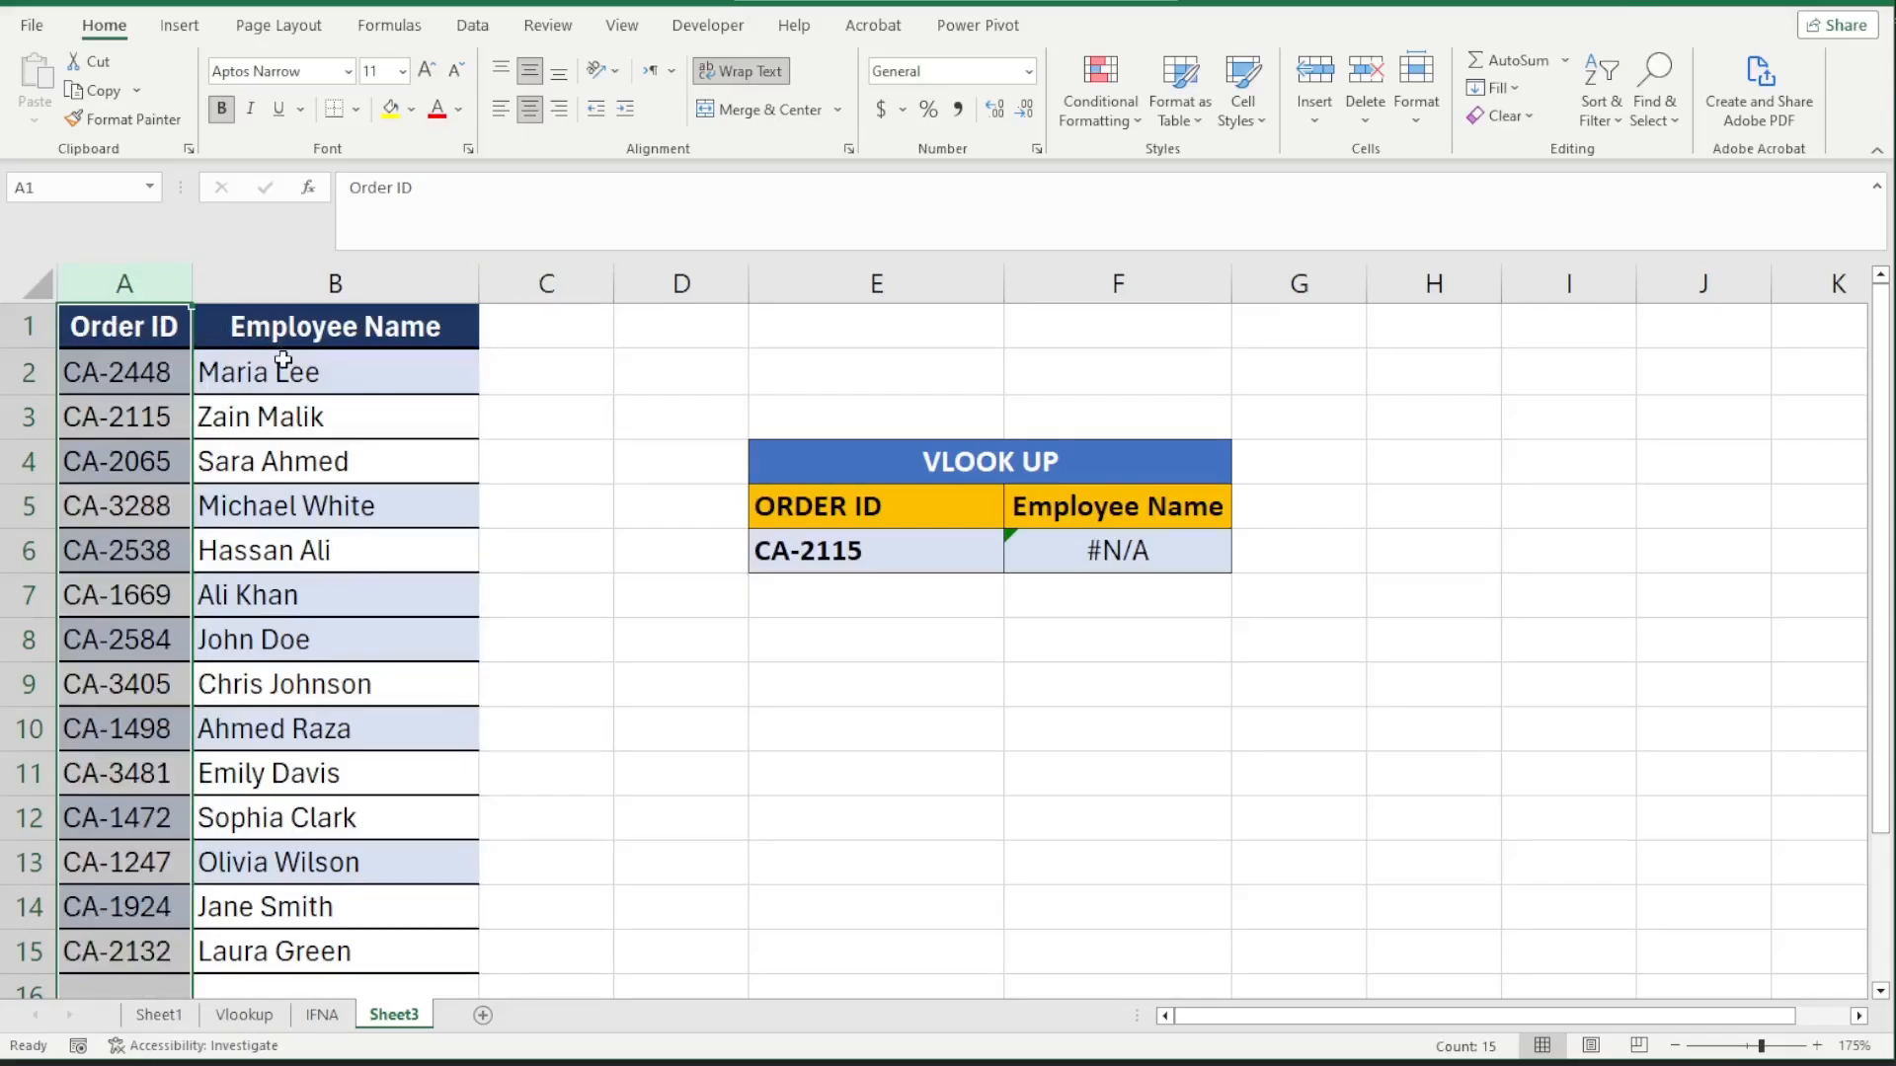
# - Change F6's VLOOKUP to use table range A2:B15 and column index 2, giving =VLOOKUP(E6,A2:B15,2,FALSE)
pyautogui.click(1093, 549)
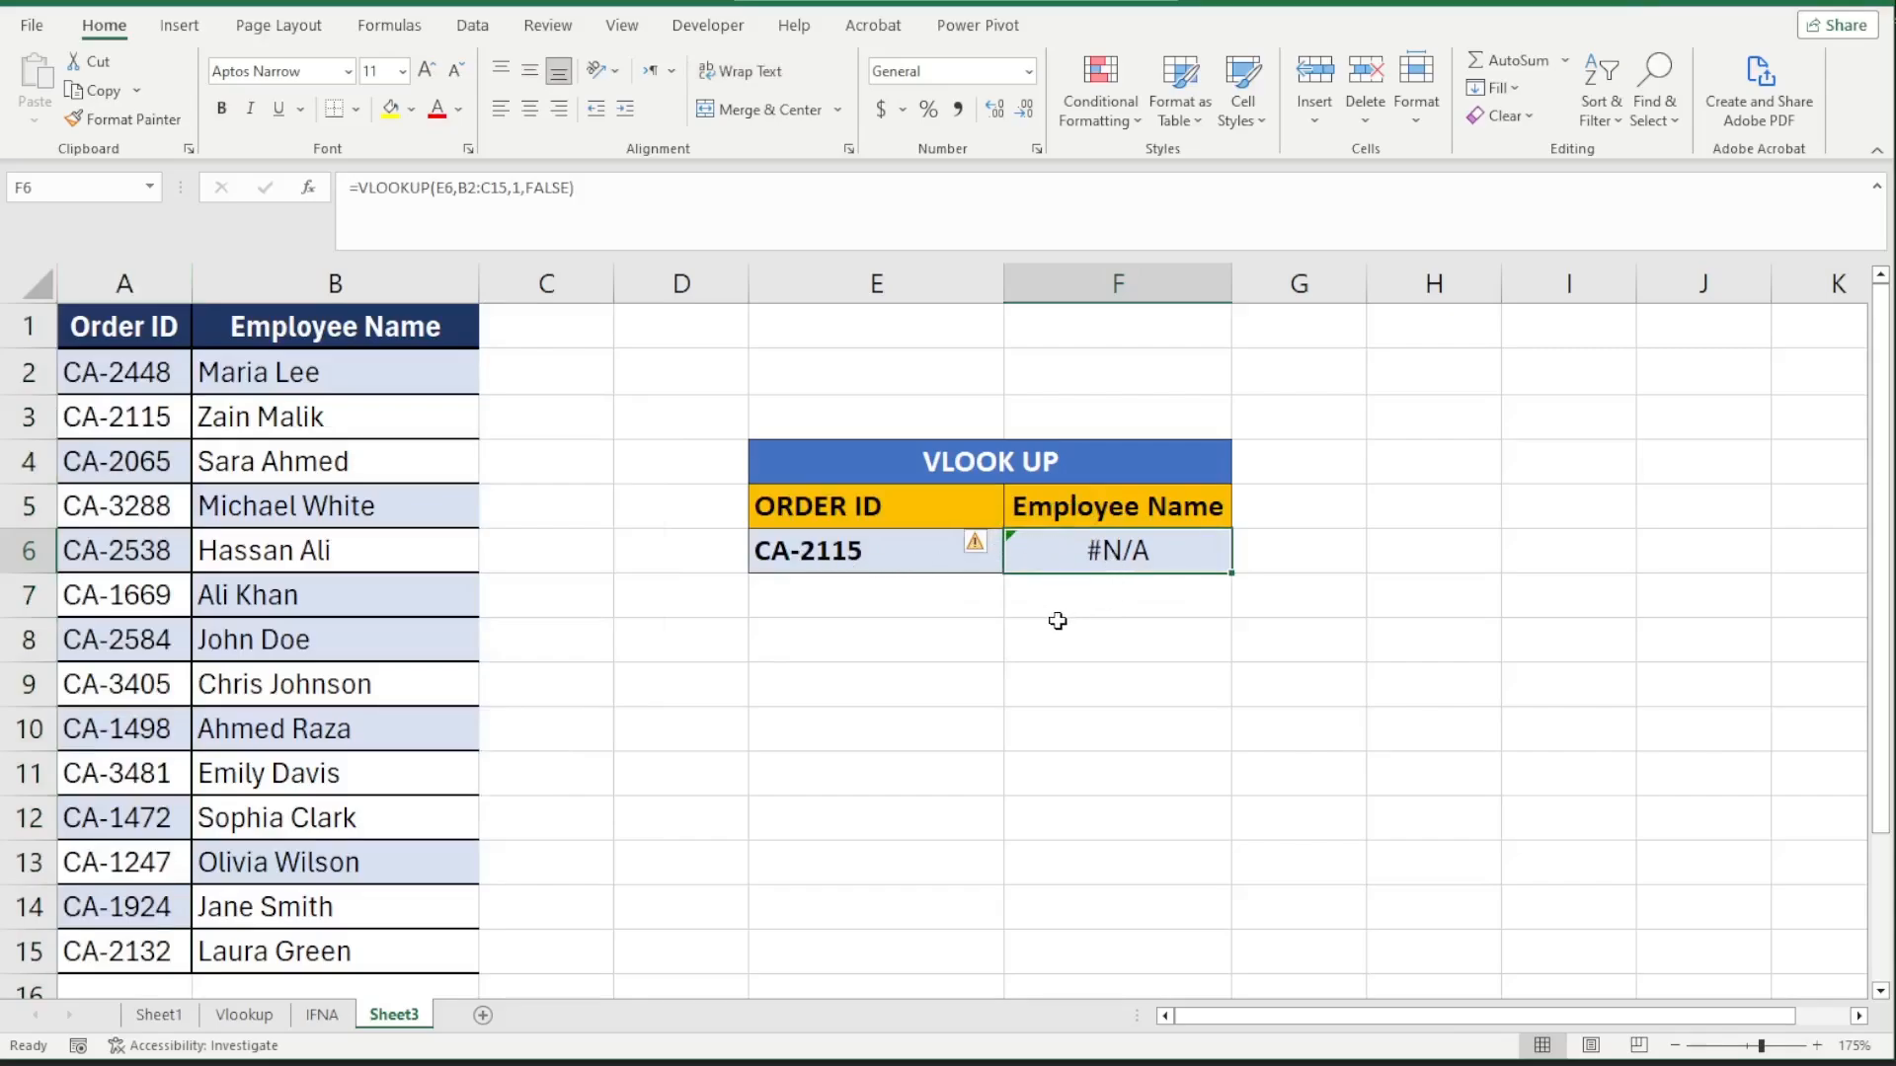
pyautogui.doubleClick(1081, 556)
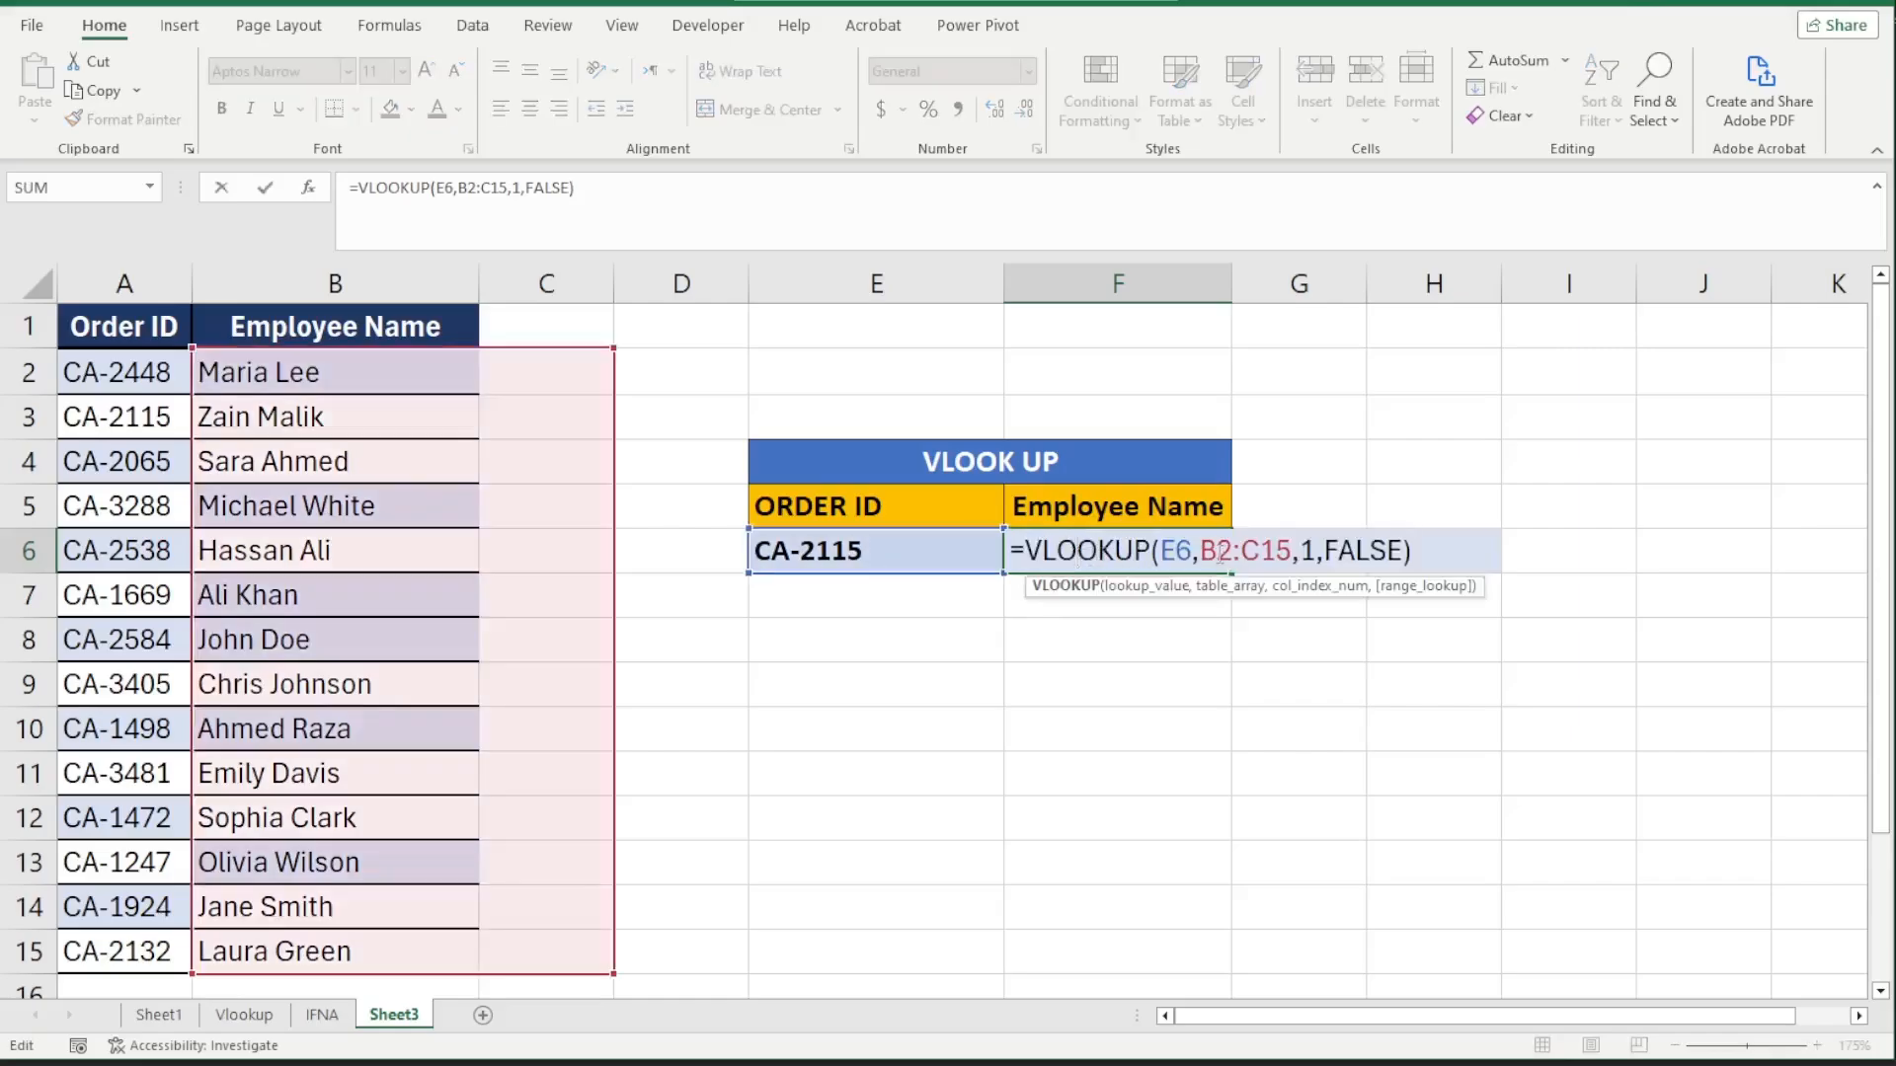
pyautogui.moveTo(1201, 550); pyautogui.dragTo(1291, 550)
pyautogui.press('BackSpace')
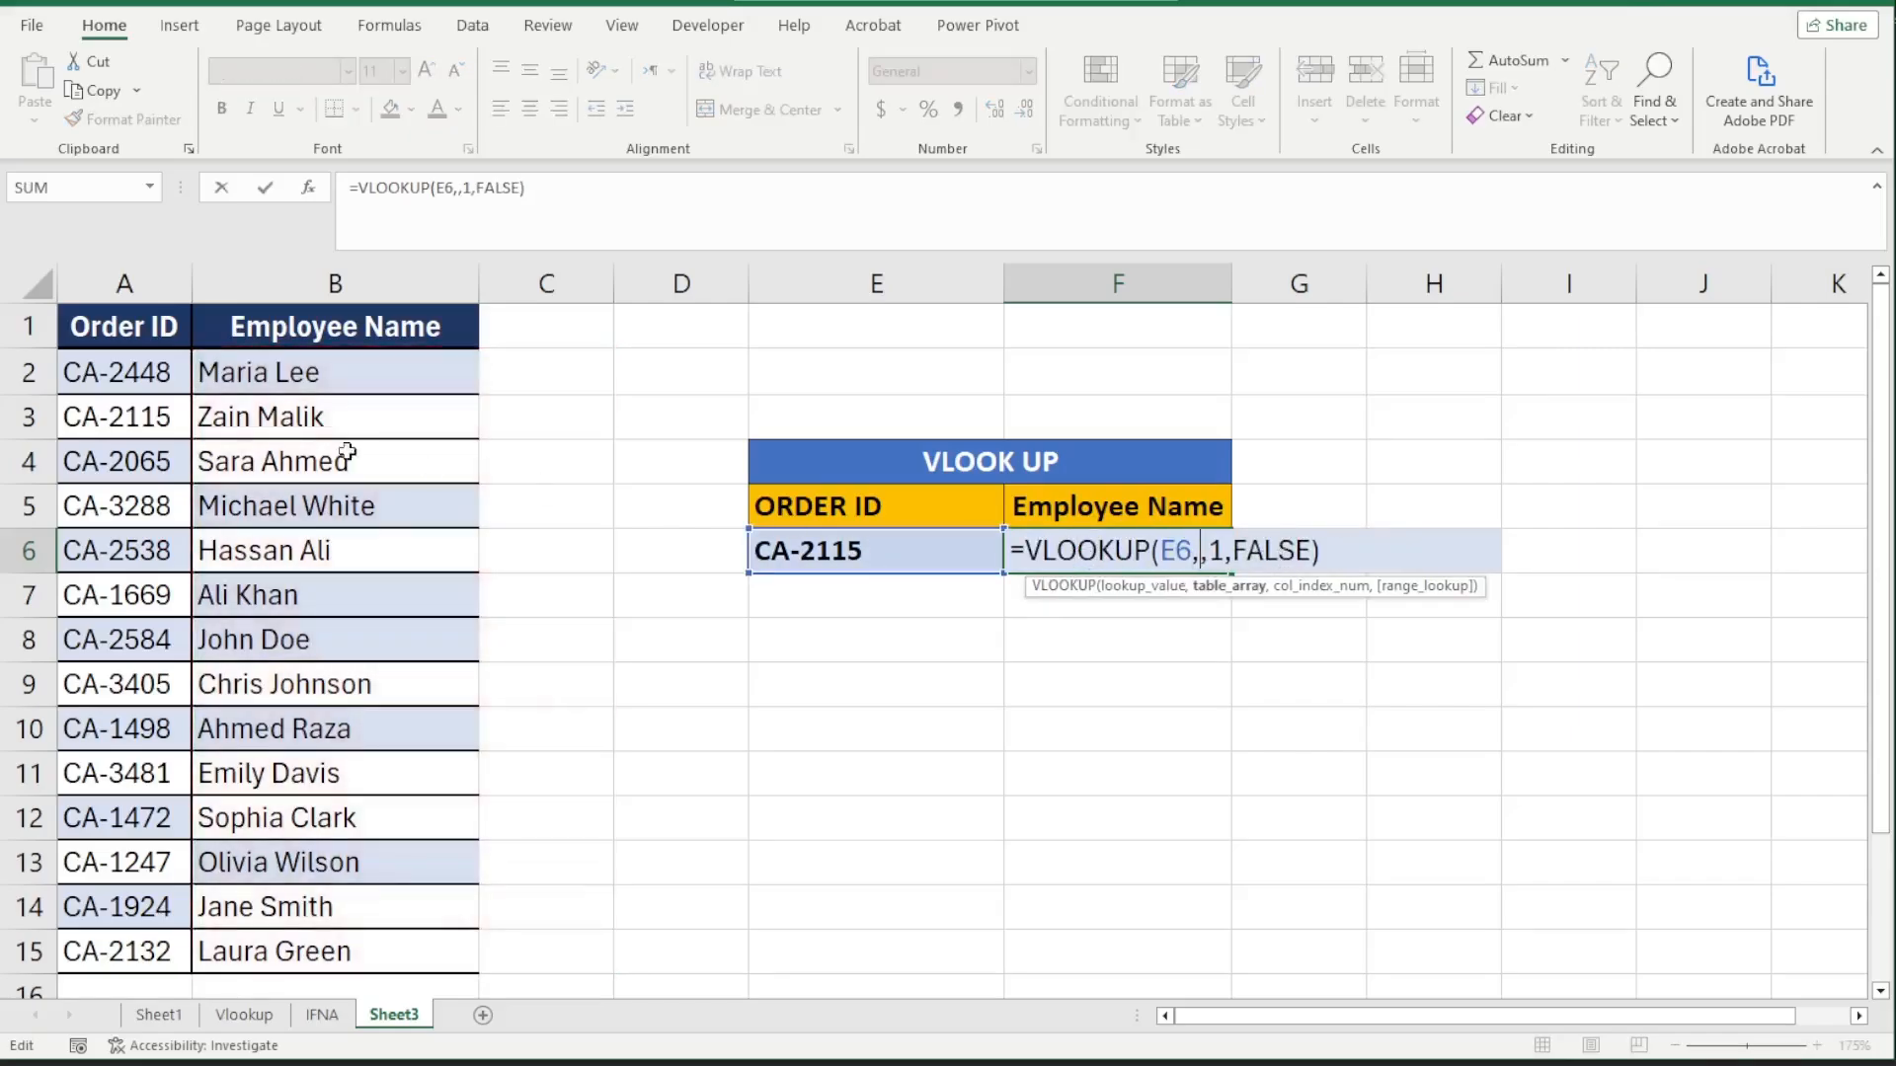
pyautogui.moveTo(92, 373); pyautogui.dragTo(350, 951)
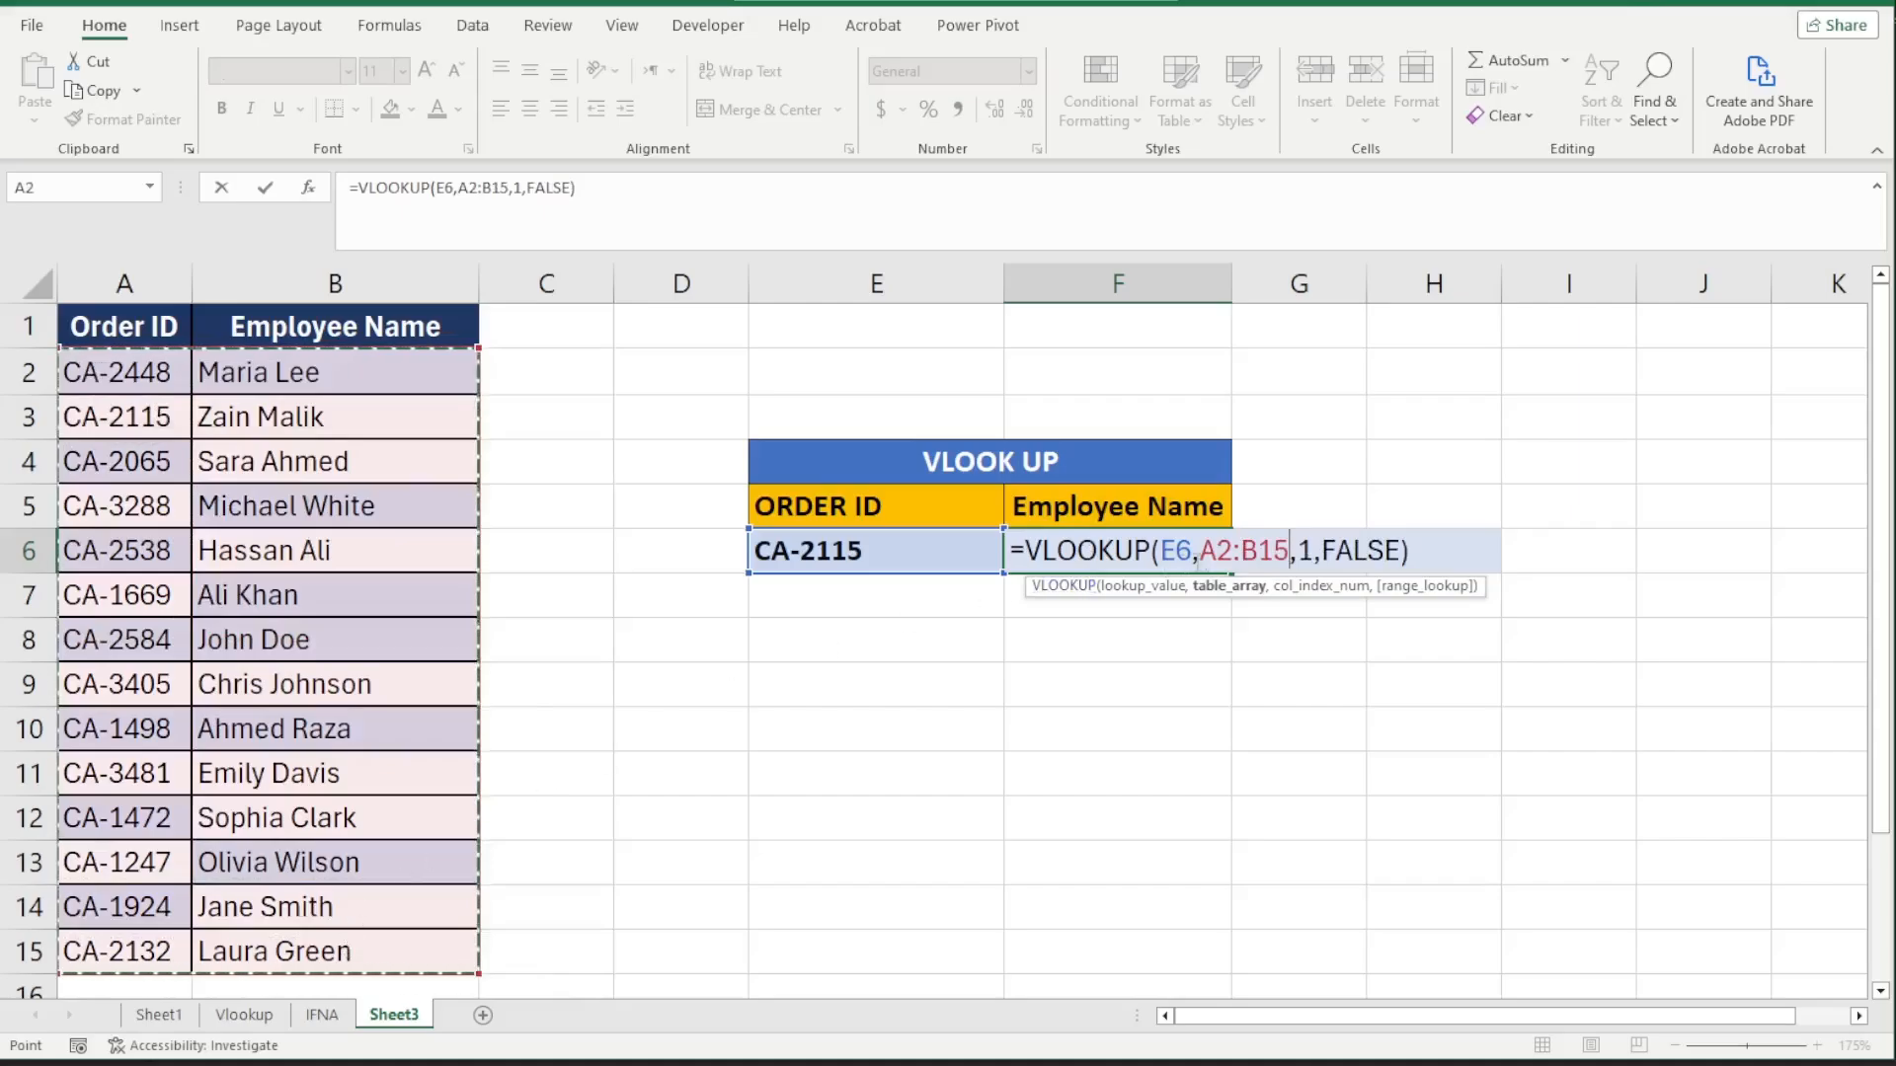
pyautogui.doubleClick(1304, 550)
pyautogui.write('2')
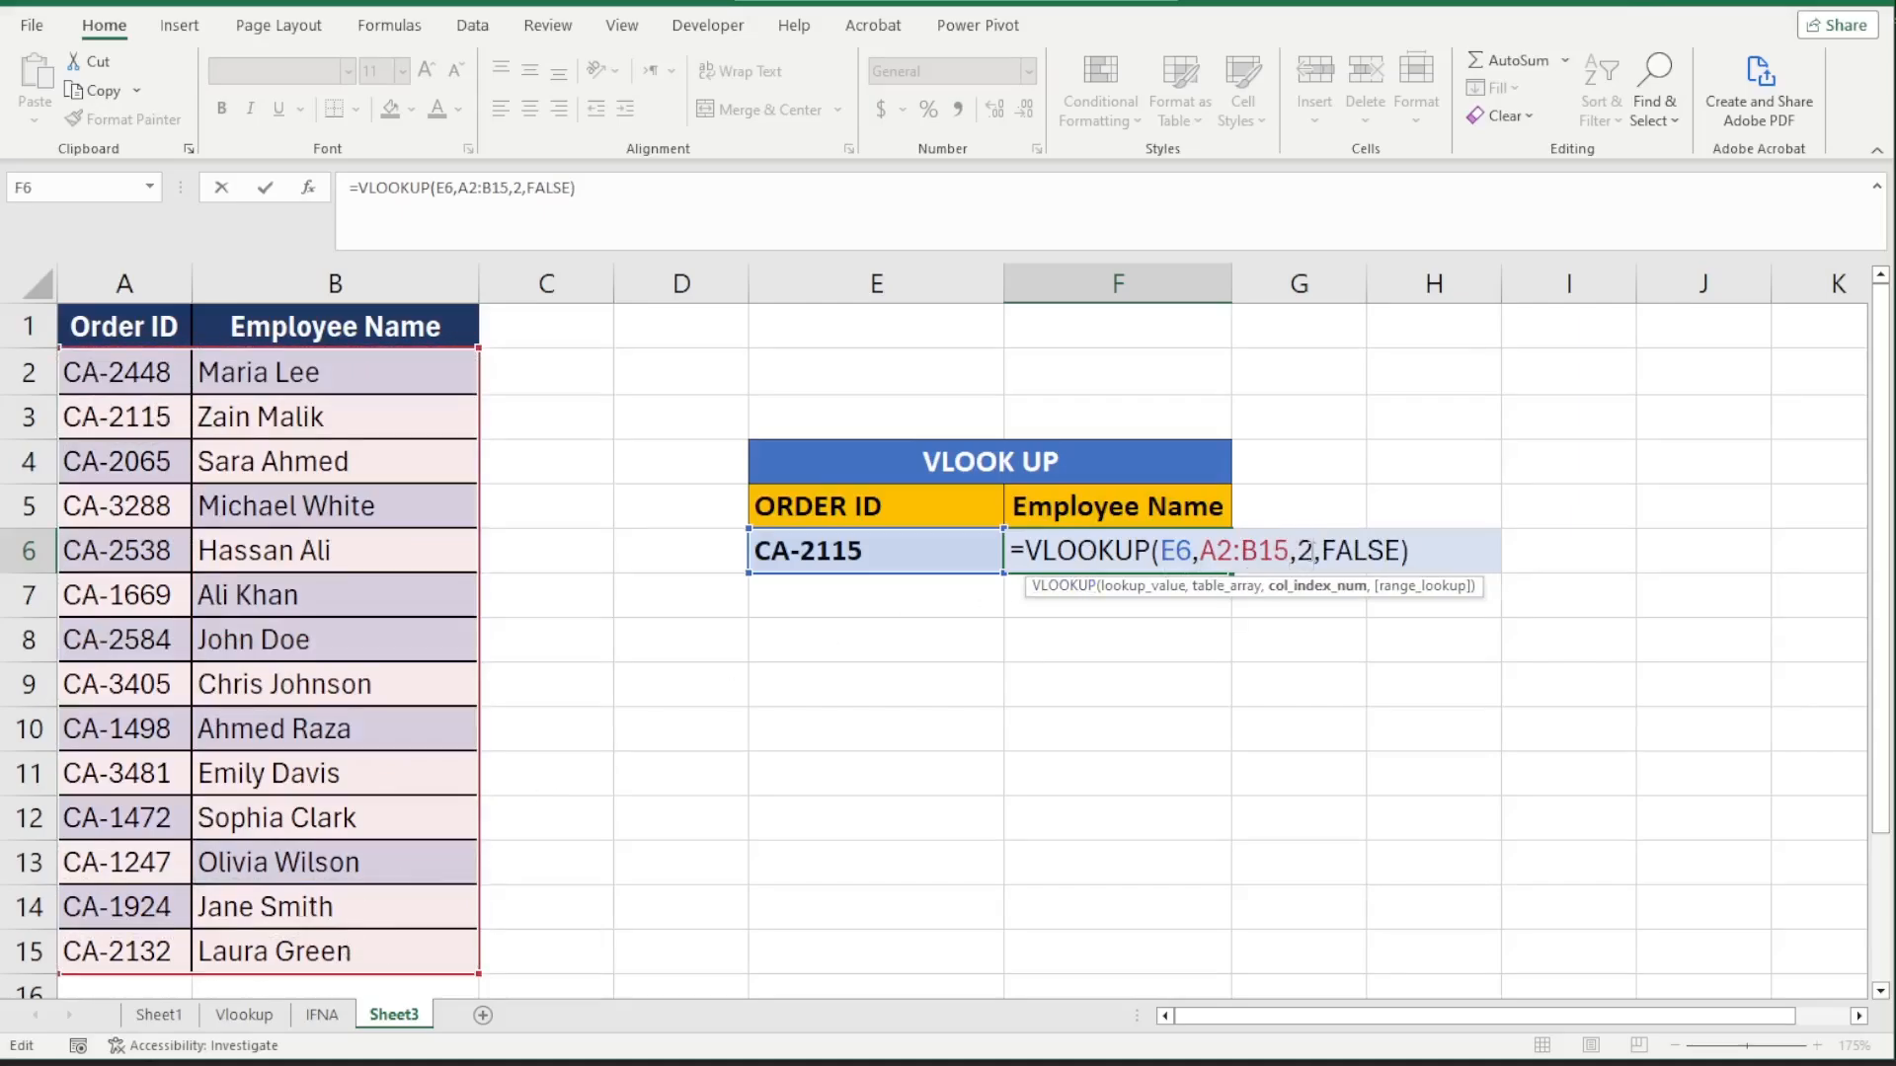
pyautogui.press('Return')
# - Check the lookup in E6:F6 against the matching order record in row 3 of the source table
pyautogui.click(987, 554)
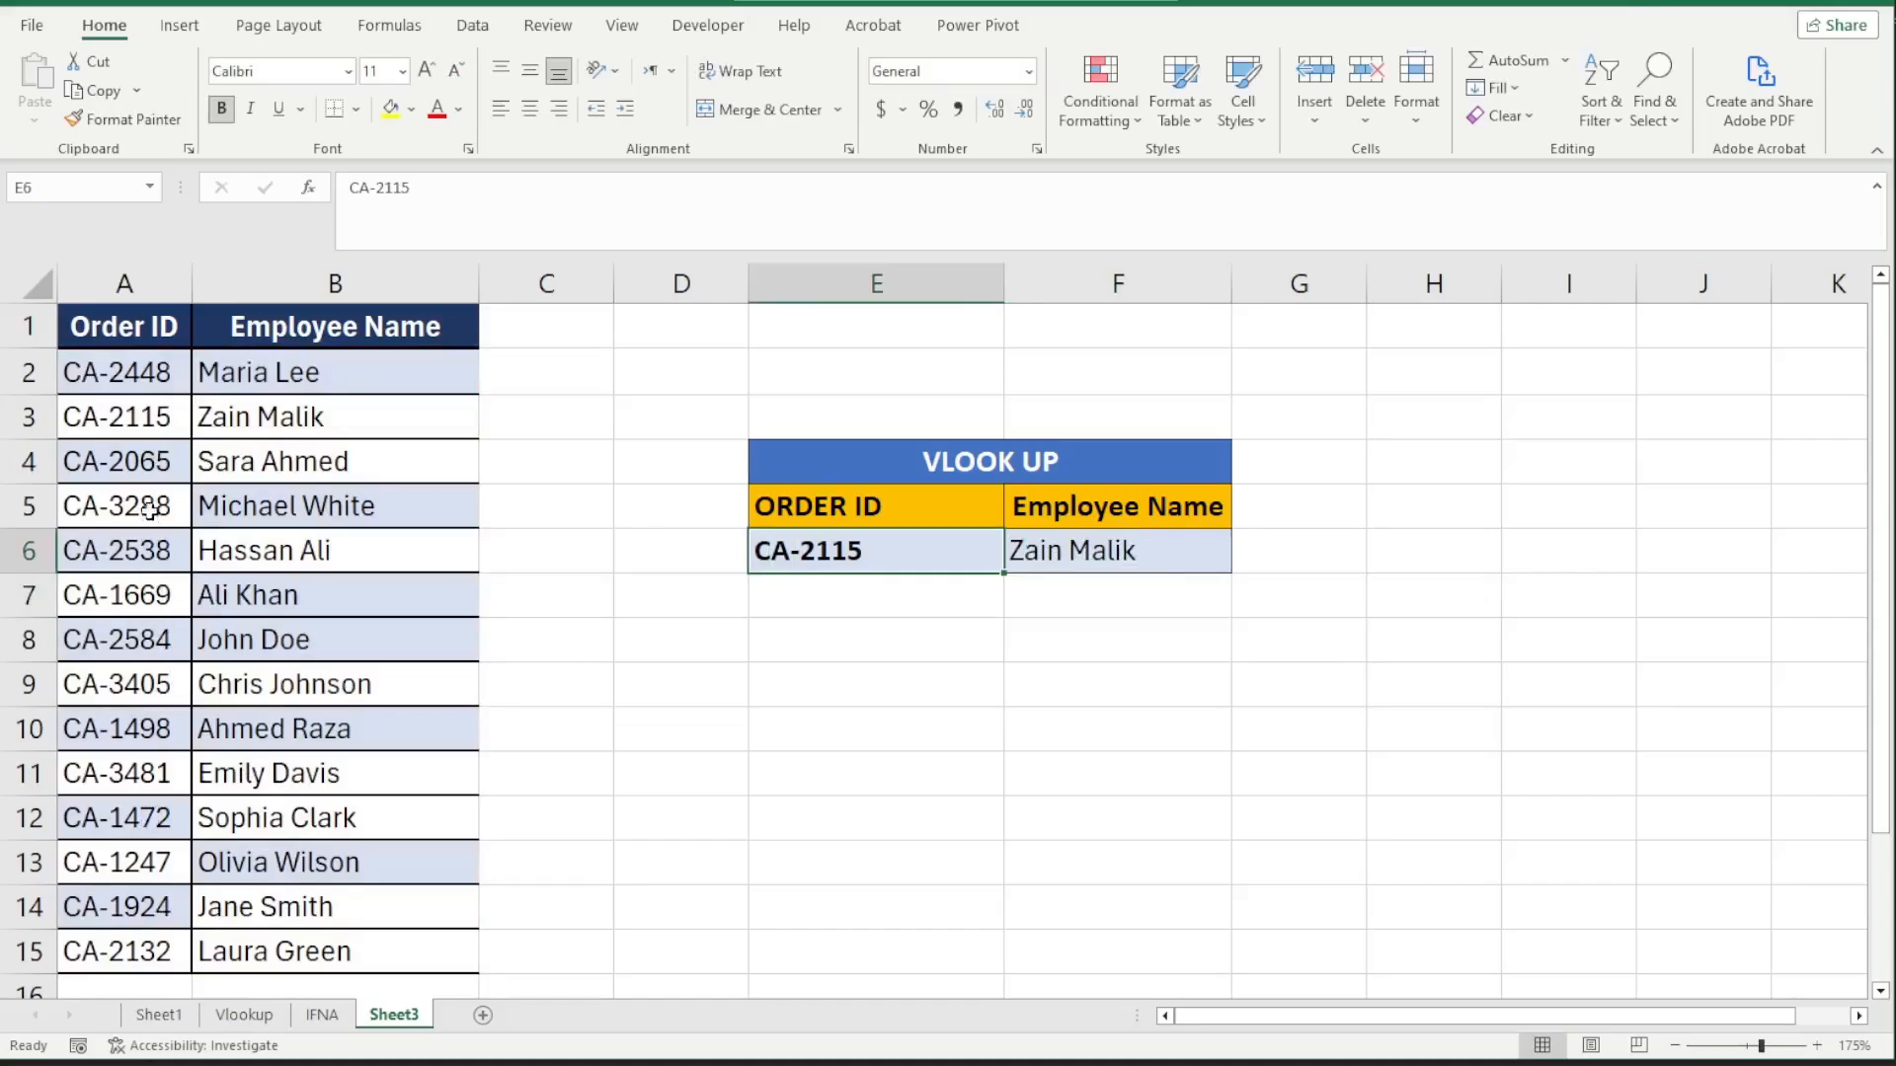
pyautogui.moveTo(153, 421); pyautogui.dragTo(286, 416)
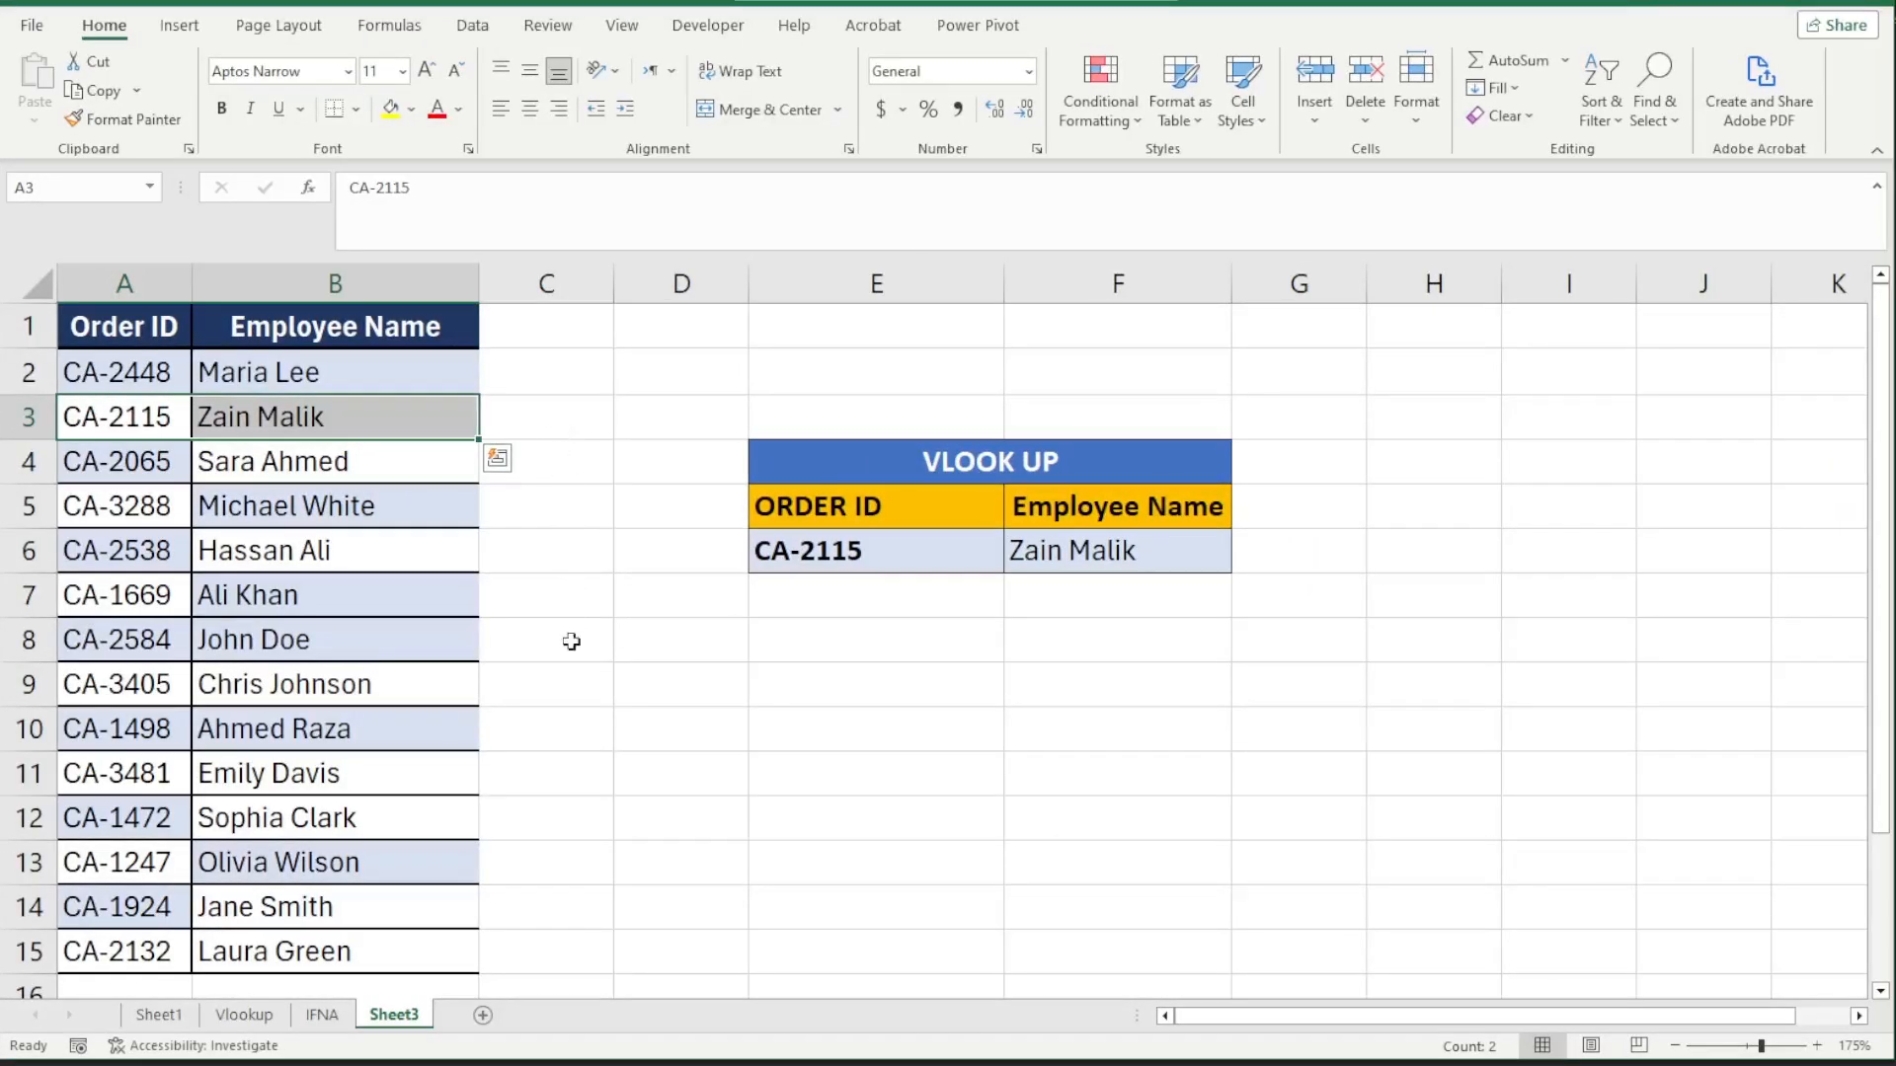
pyautogui.click(573, 713)
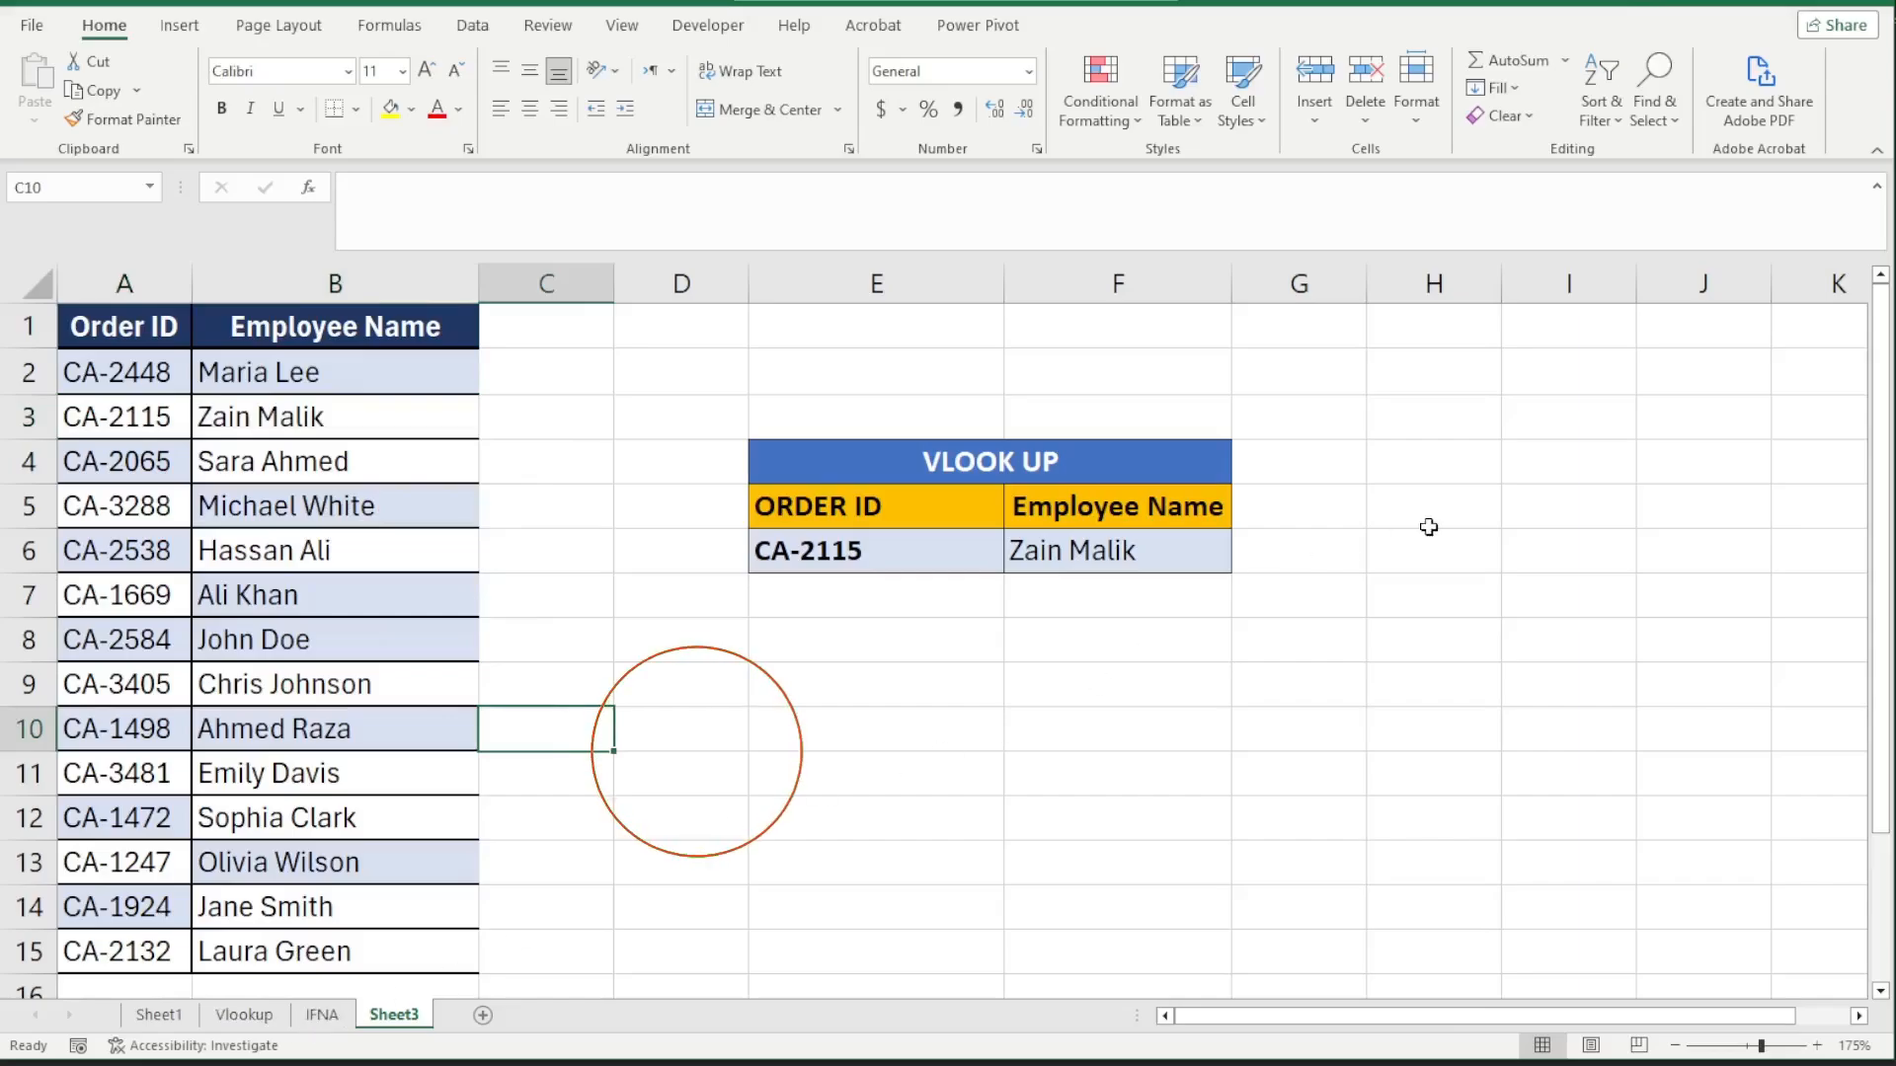